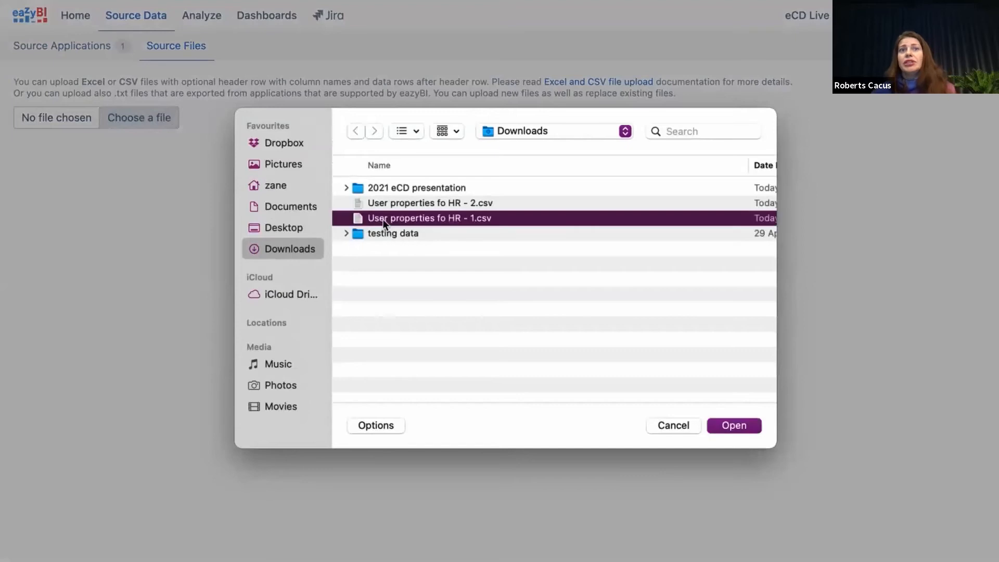
- Upload User properties fo HR - 1.csv as a source file and open its import preview
{"action": "left_click", "coordinate": [740, 427]}
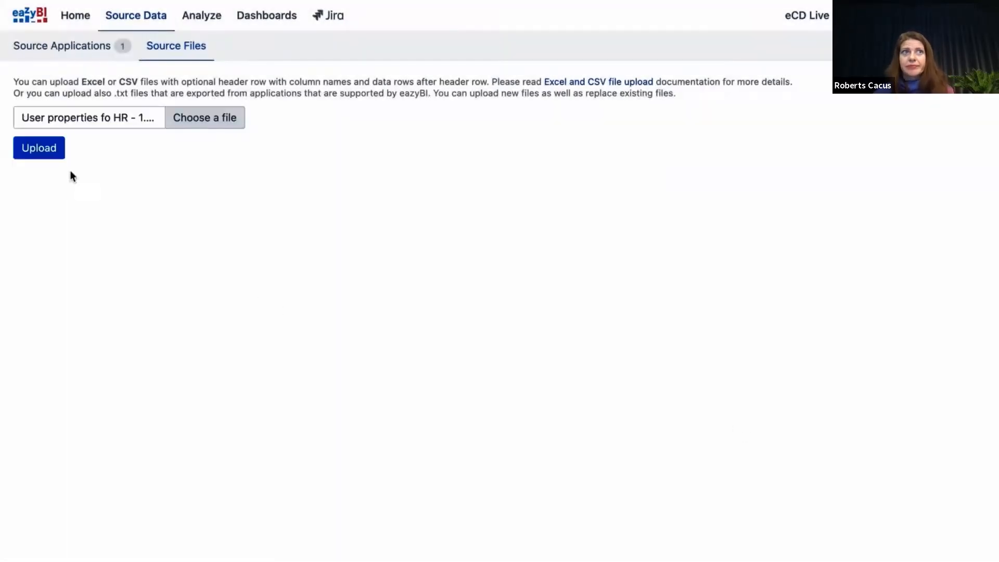
{"action": "left_click", "coordinate": [57, 151]}
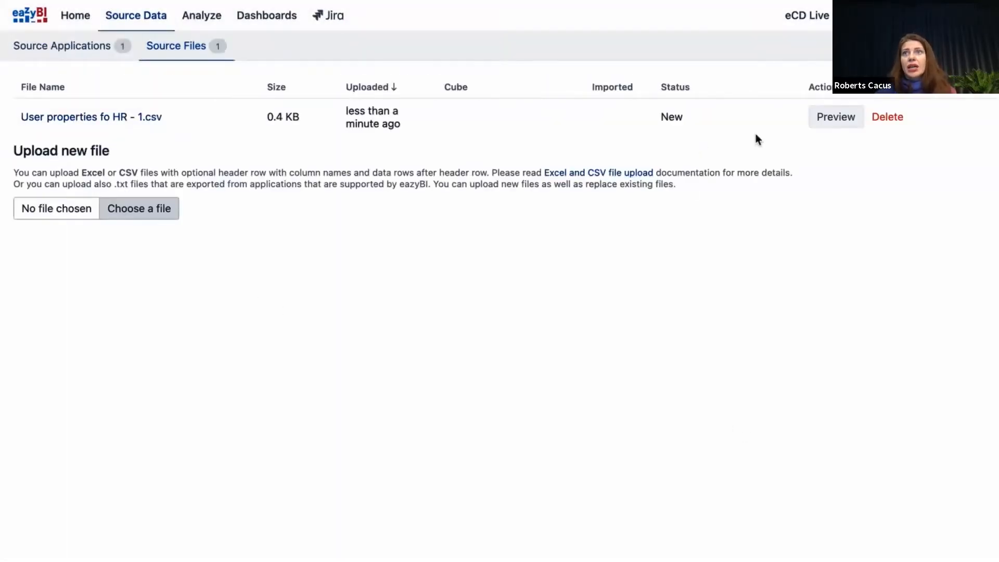
{"action": "left_click", "coordinate": [823, 120]}
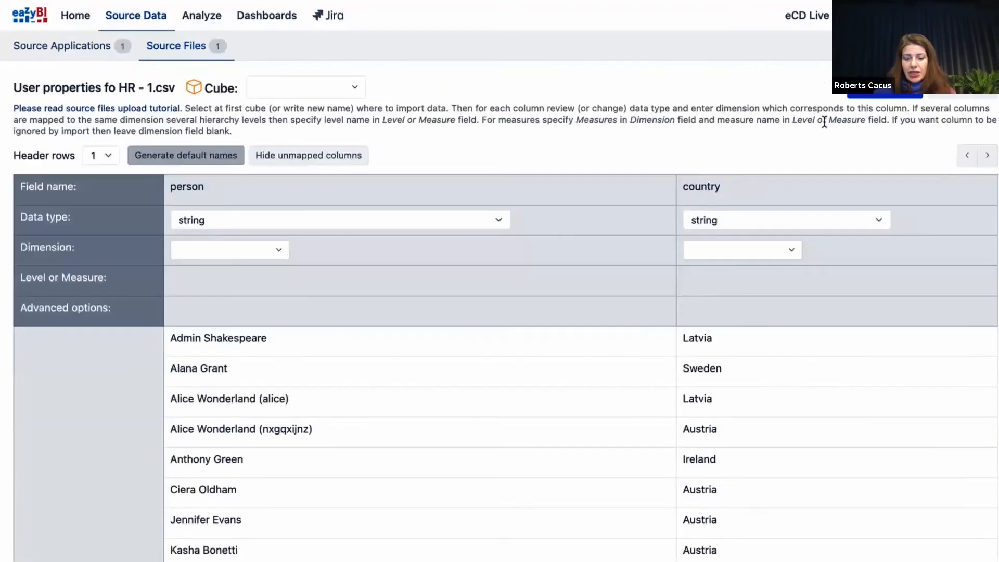
- Choose the Issues cube for the import and map the person column to the Reporter dimension at the User level
{"action": "left_click", "coordinate": [351, 89]}
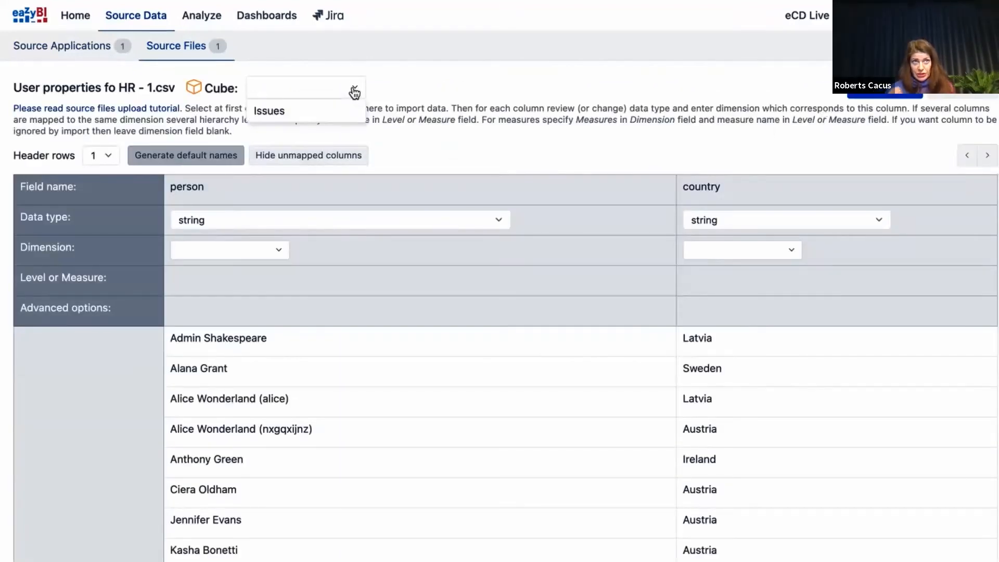
{"action": "left_click", "coordinate": [348, 109]}
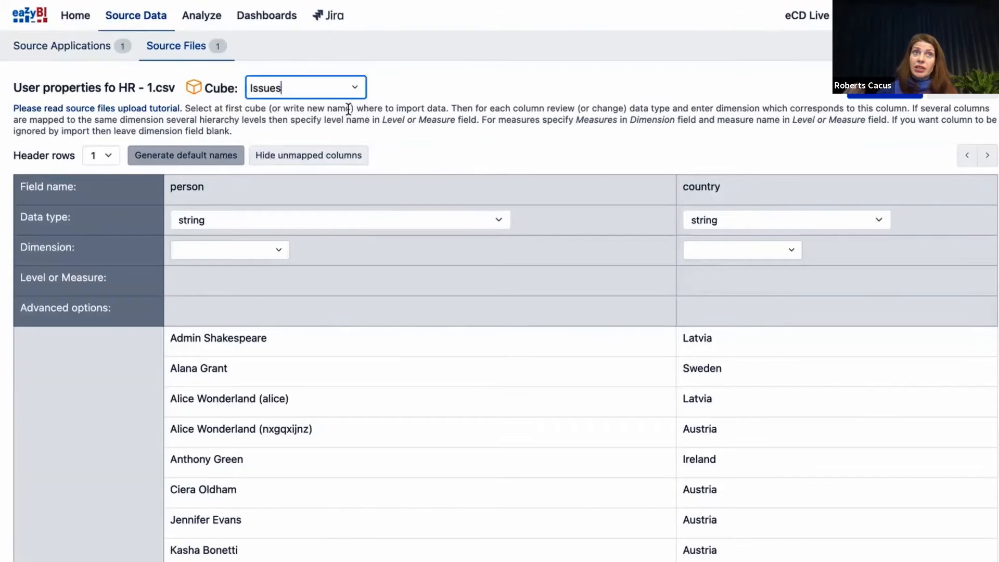
{"action": "left_click", "coordinate": [237, 254]}
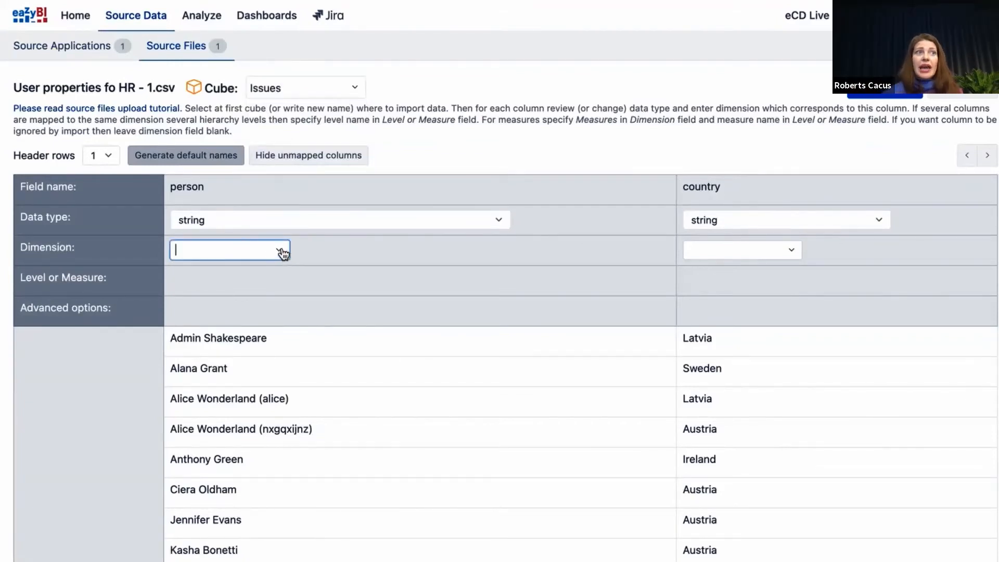
{"action": "left_click", "coordinate": [281, 252]}
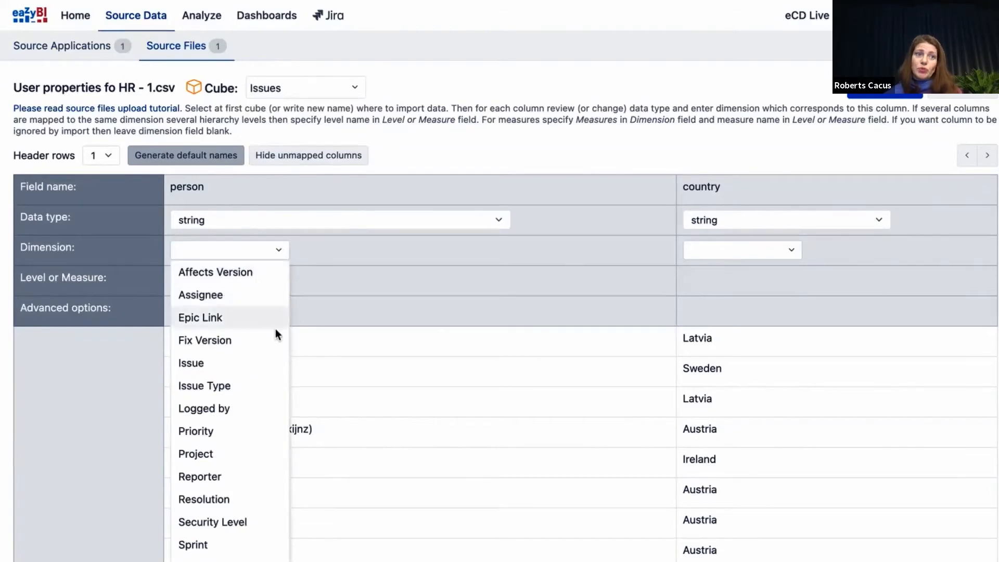
{"action": "left_click", "coordinate": [254, 477]}
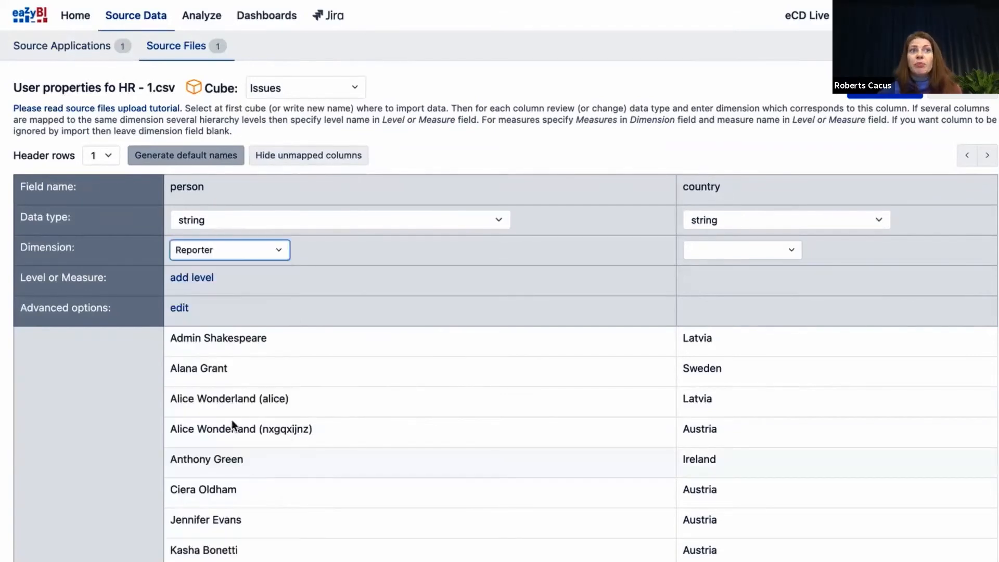
{"action": "left_click", "coordinate": [195, 280]}
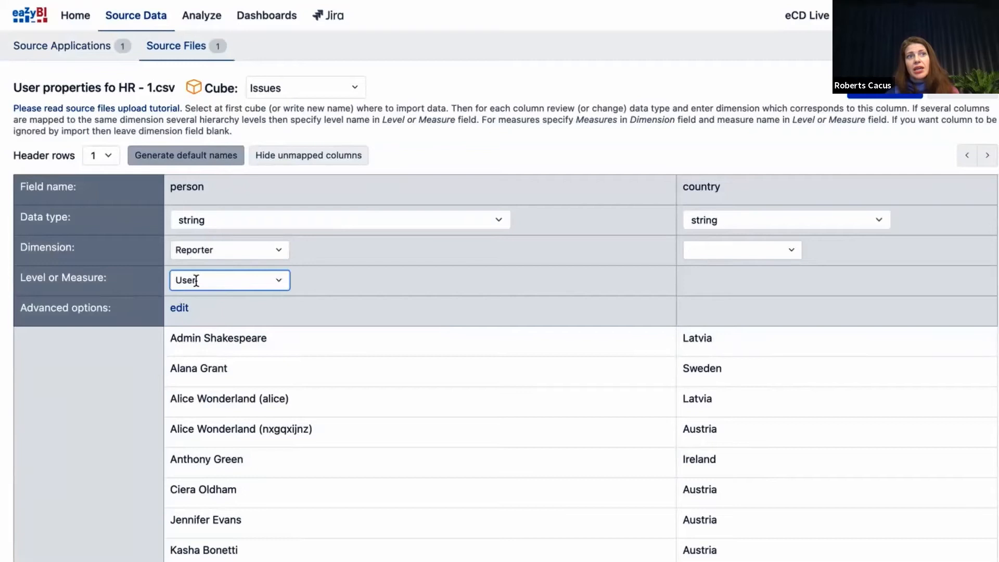
- Set the person column's advanced options to Name column and Skip missing
{"action": "left_click", "coordinate": [176, 309]}
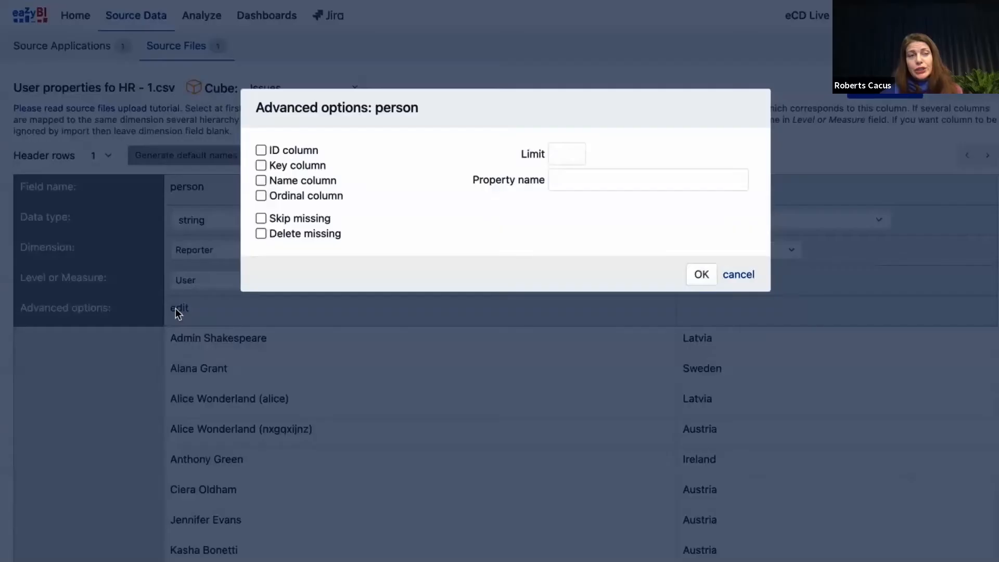
{"action": "left_click", "coordinate": [261, 182]}
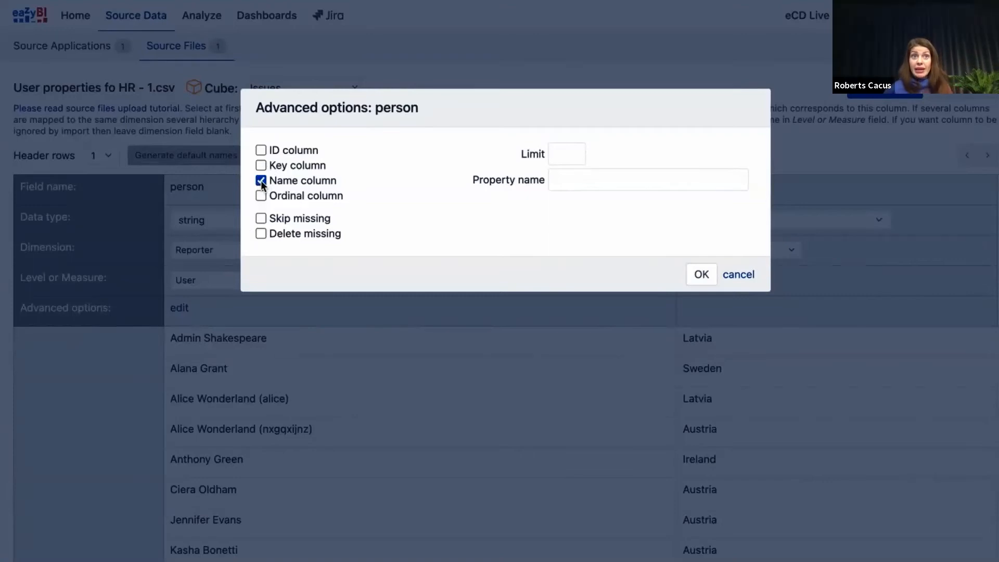
{"action": "left_click", "coordinate": [262, 219]}
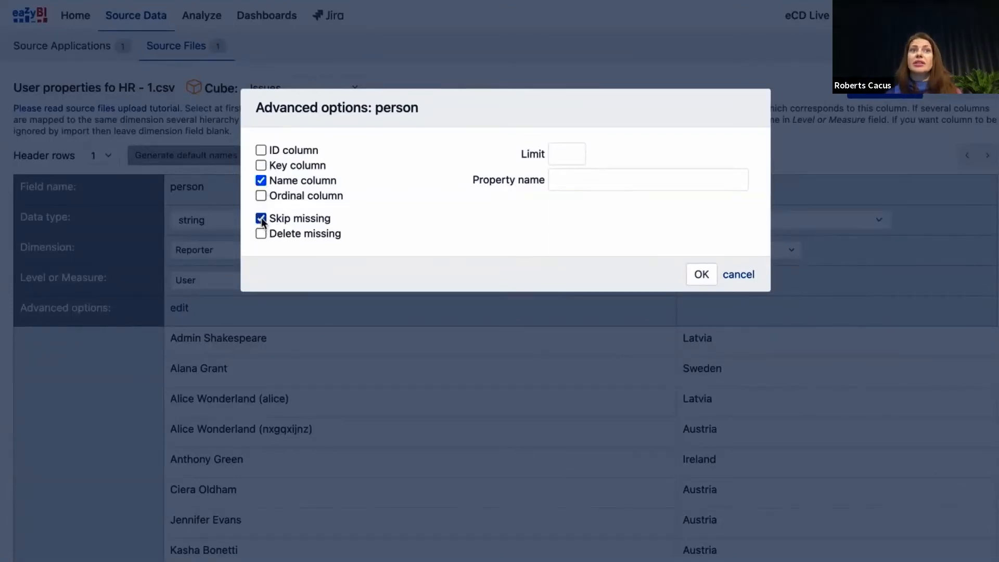
{"action": "left_click", "coordinate": [711, 270]}
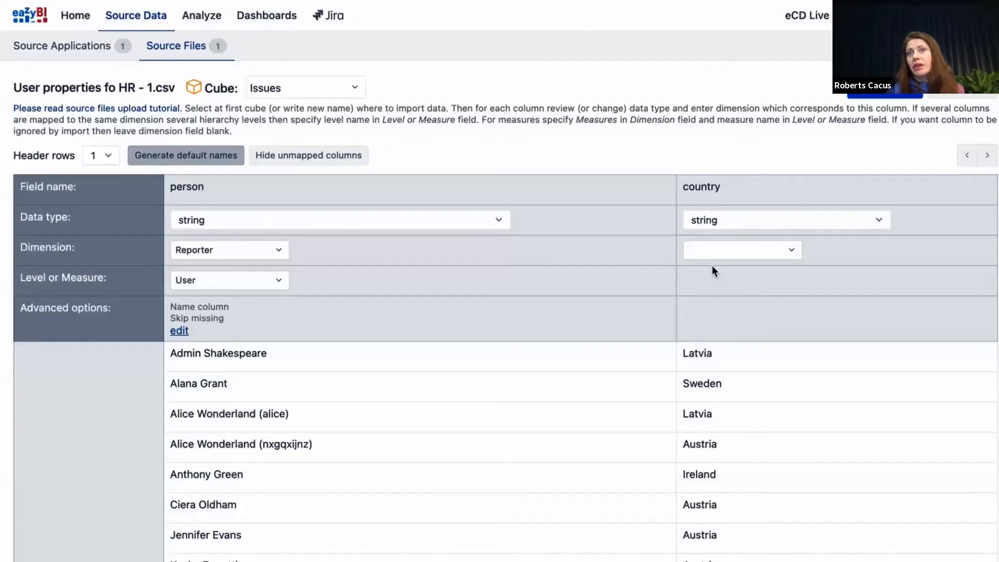
- Map the country column to the Reporter dimension with property name Country, and import the file data into the Issues cube
{"action": "left_click", "coordinate": [792, 254]}
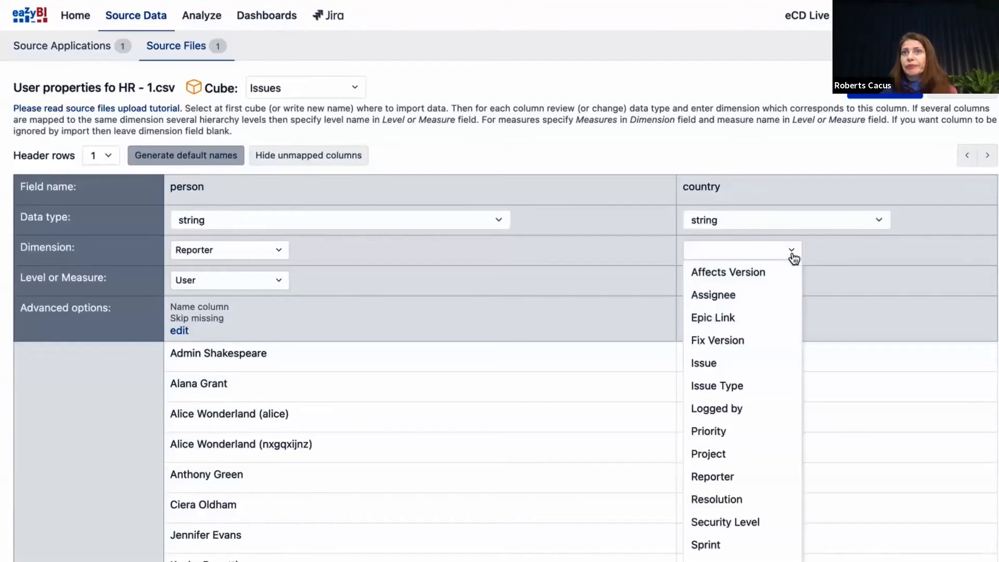
{"action": "left_click", "coordinate": [783, 477]}
{"action": "left_click", "coordinate": [693, 308]}
{"action": "left_click", "coordinate": [591, 181]}
{"action": "type", "text": "Country"}
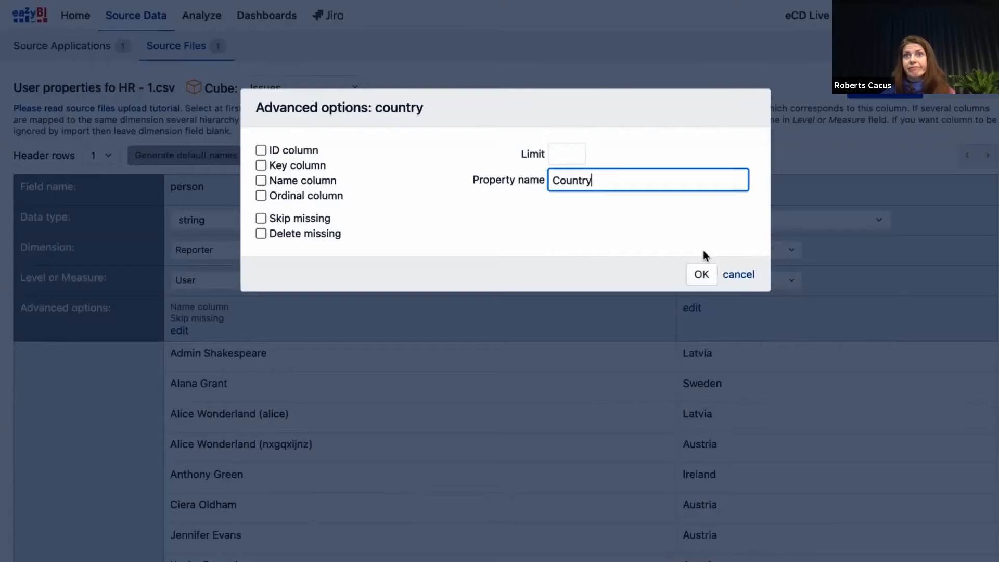
{"action": "left_click", "coordinate": [703, 274]}
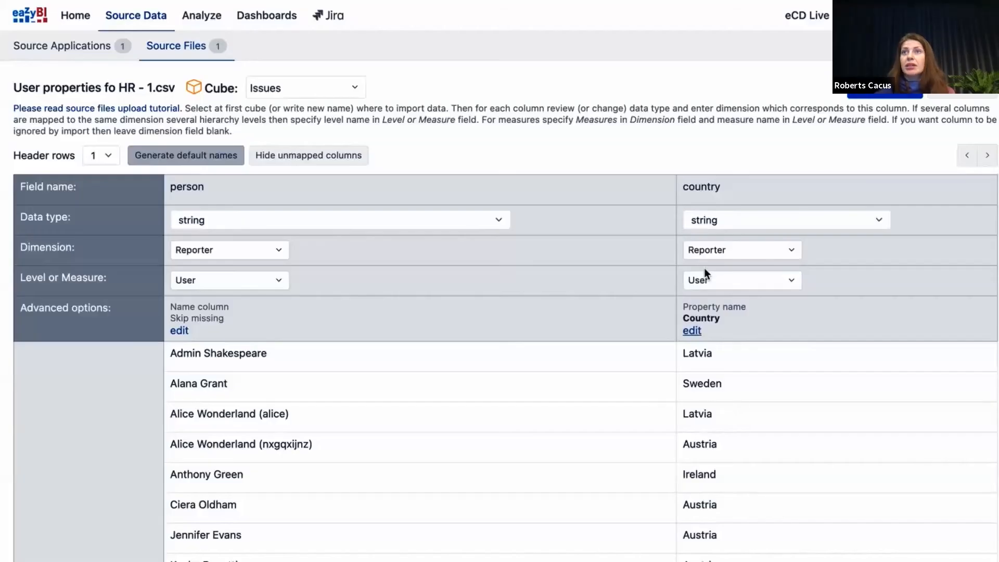
{"action": "left_click", "coordinate": [868, 99]}
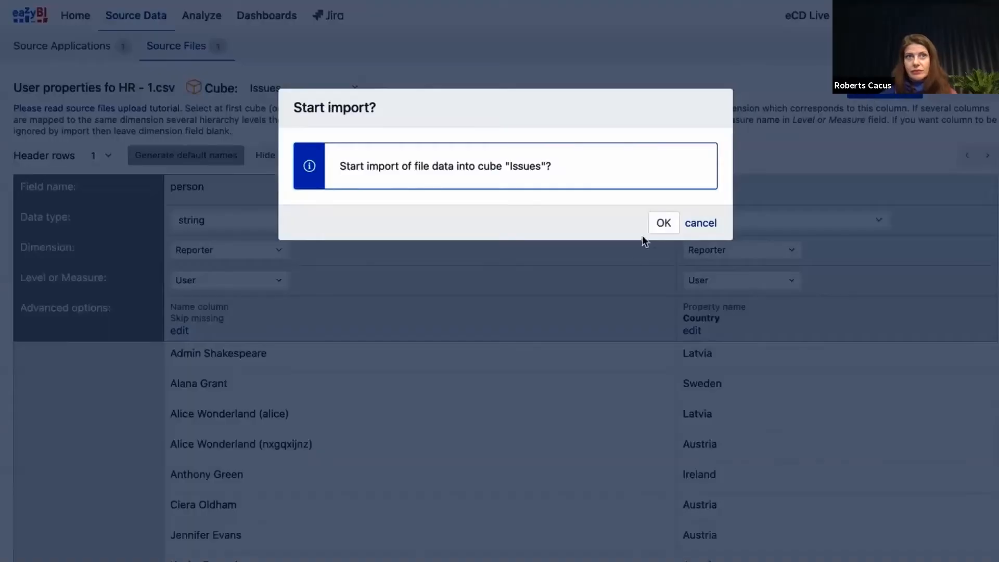
{"action": "left_click", "coordinate": [662, 224]}
- Create a new report in the Issues cube with Reporter on rows and hide the available dimensions
{"action": "left_click", "coordinate": [203, 18]}
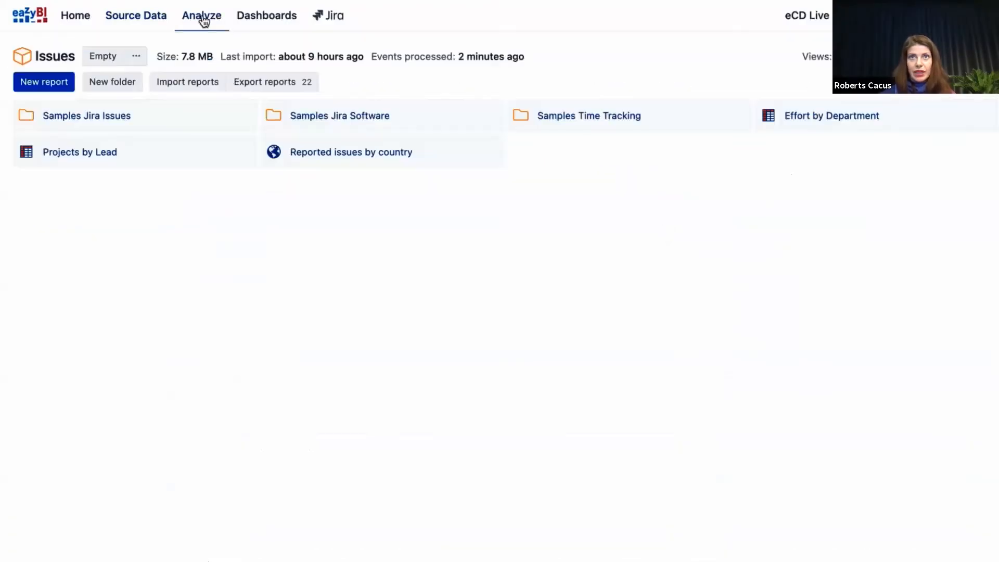
{"action": "left_click", "coordinate": [66, 80]}
{"action": "left_click", "coordinate": [66, 81]}
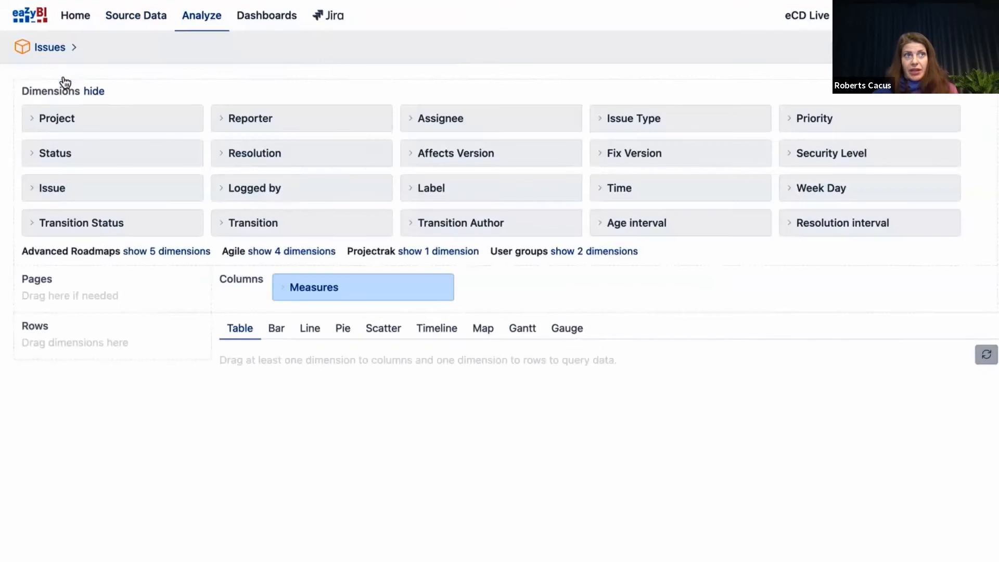
{"action": "left_click_drag", "start_coordinate": [269, 119], "coordinate": [67, 353]}
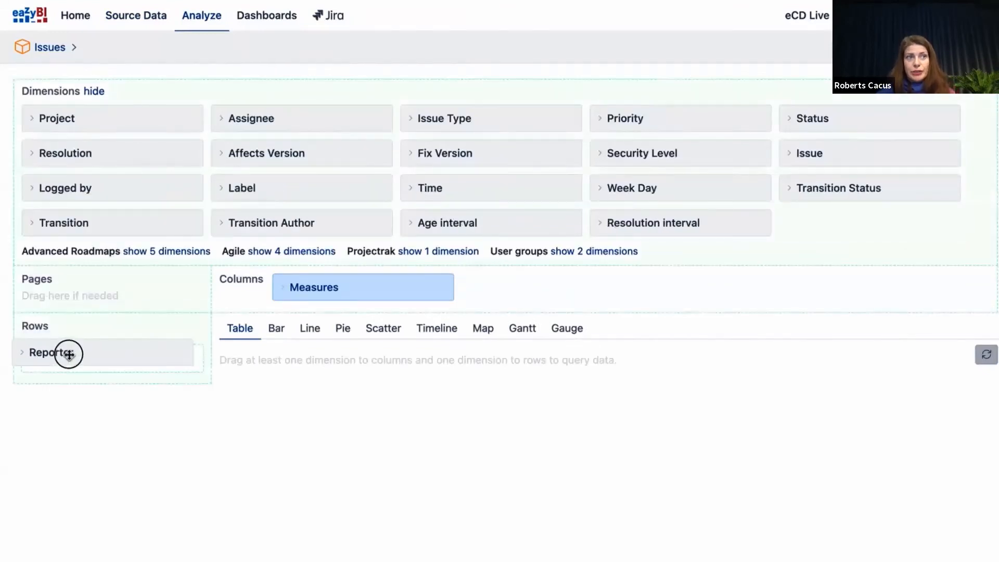
{"action": "left_click", "coordinate": [97, 92]}
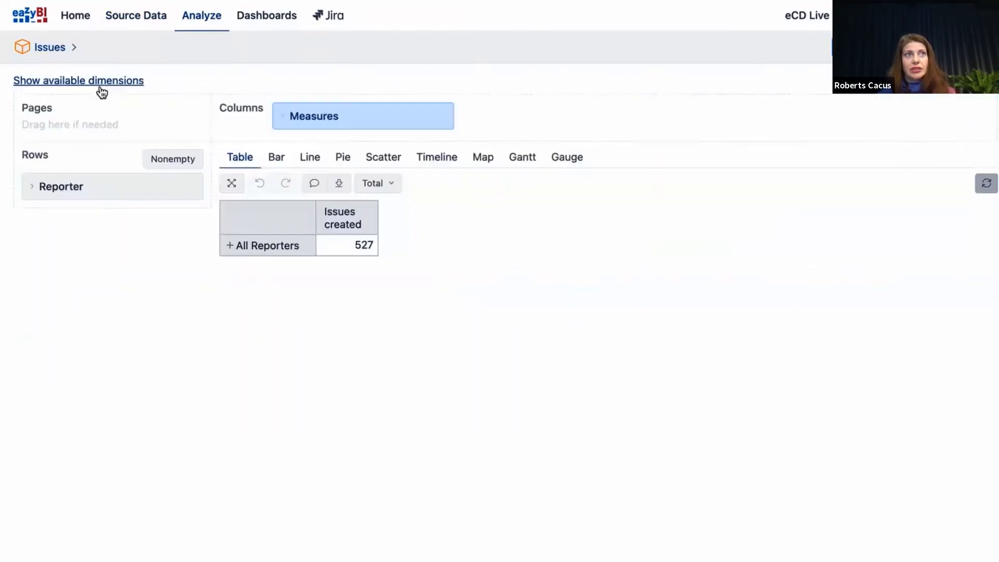
- Add a custom hierarchy based on the Country property to the Reporter dimension
{"action": "left_click", "coordinate": [29, 187]}
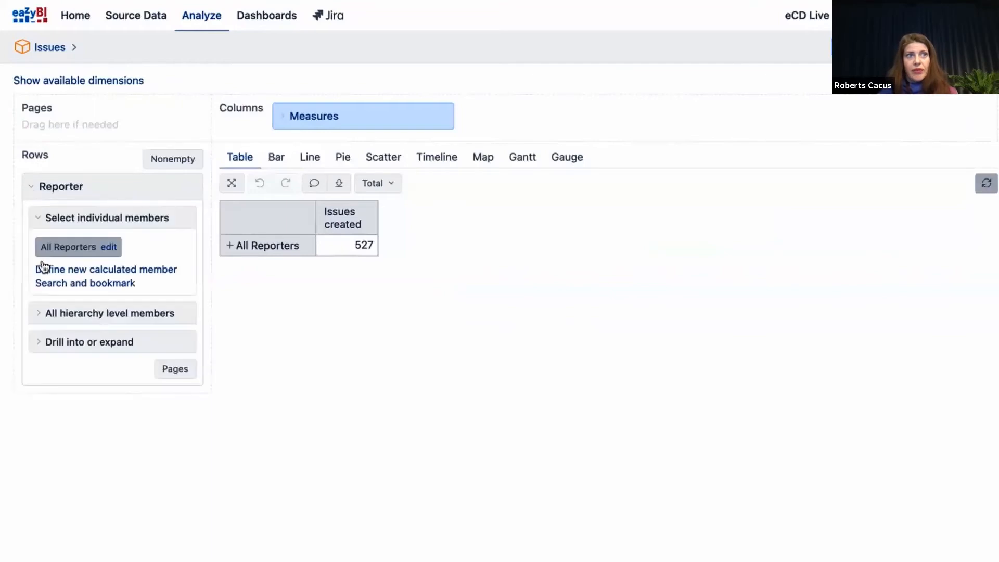
{"action": "left_click", "coordinate": [41, 314]}
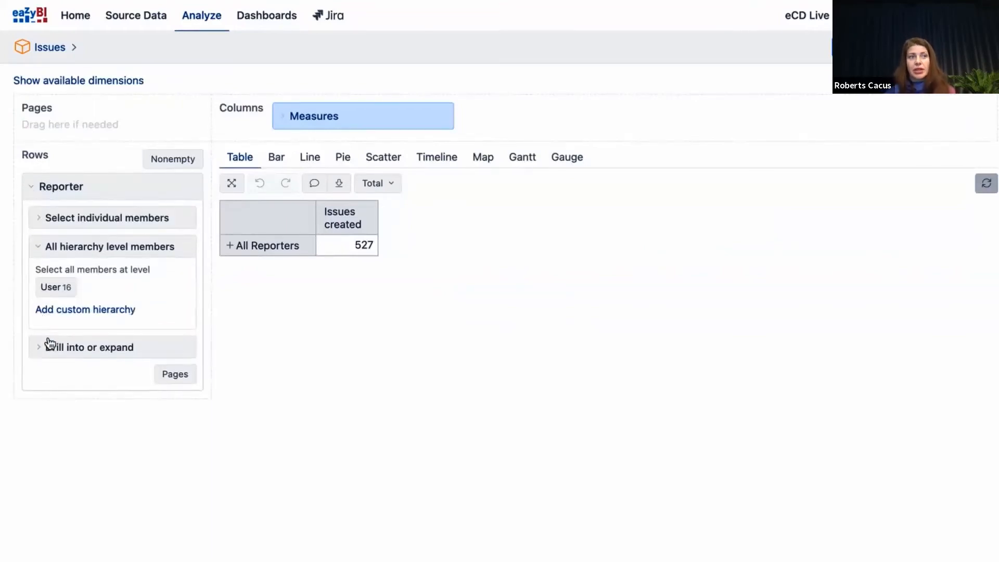
{"action": "left_click", "coordinate": [64, 308]}
{"action": "left_click", "coordinate": [448, 162]}
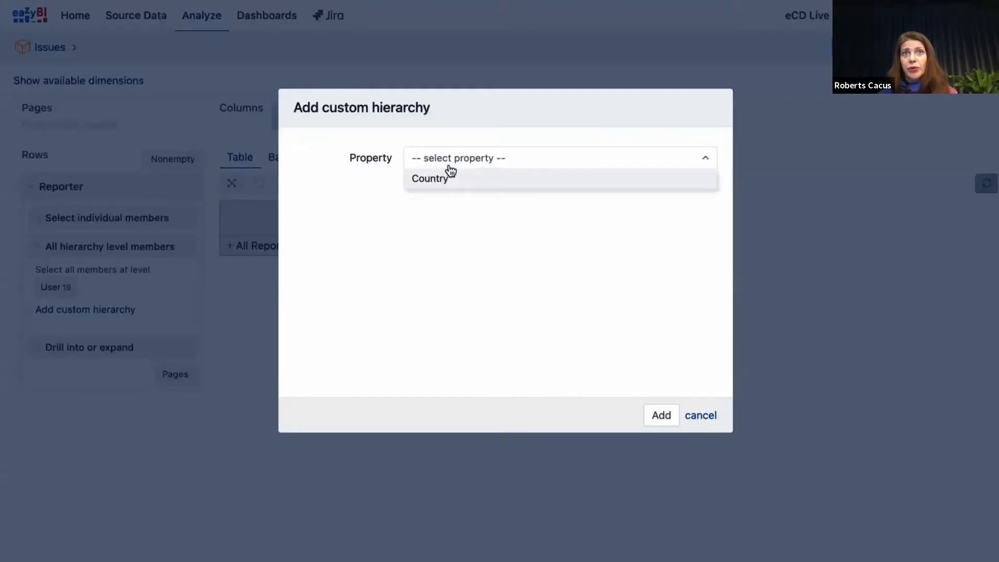
{"action": "left_click", "coordinate": [449, 180]}
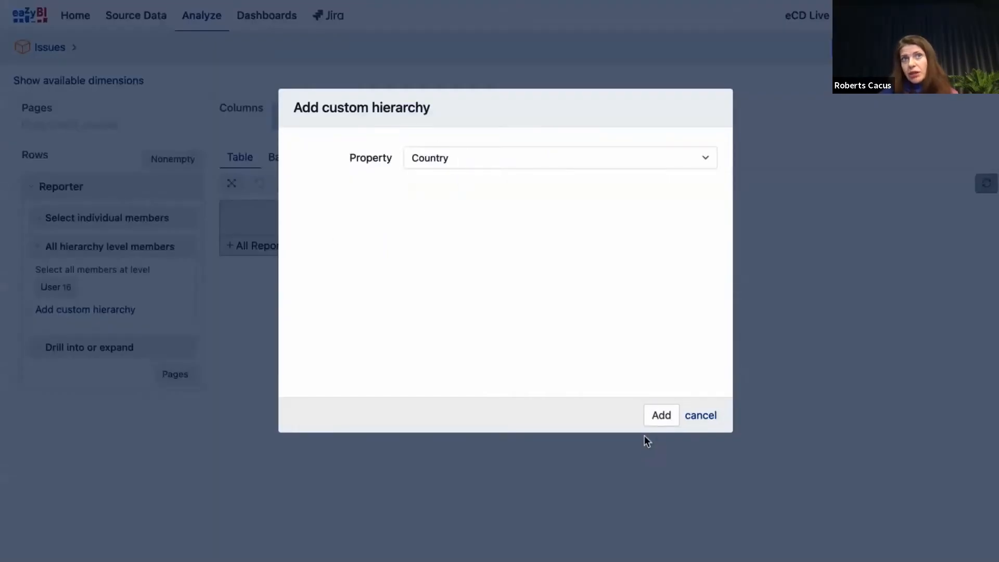
{"action": "left_click", "coordinate": [661, 414]}
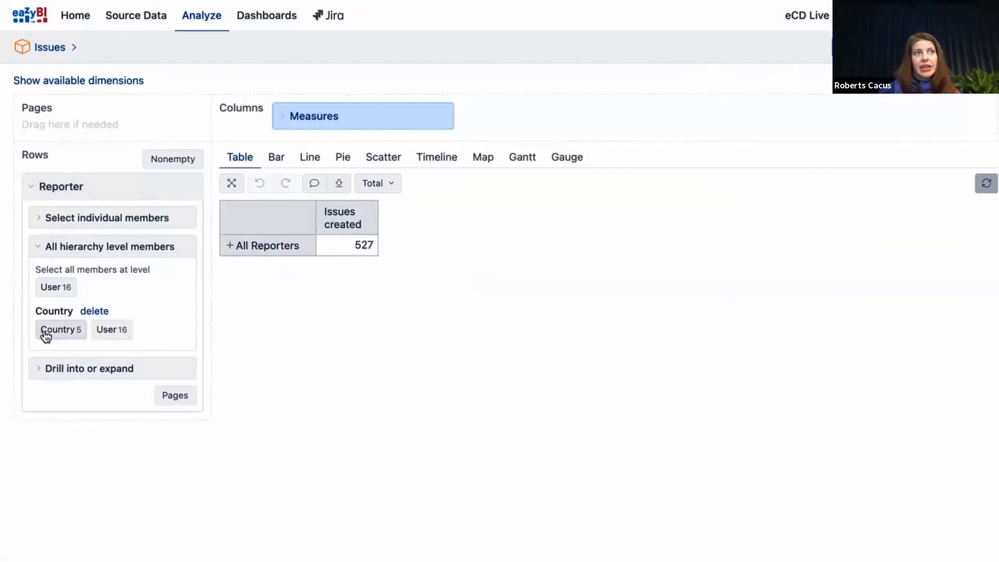
- Show all Country level members of Reporter in the rows, and expand and collapse Sweden to check its users
{"action": "left_click", "coordinate": [46, 335]}
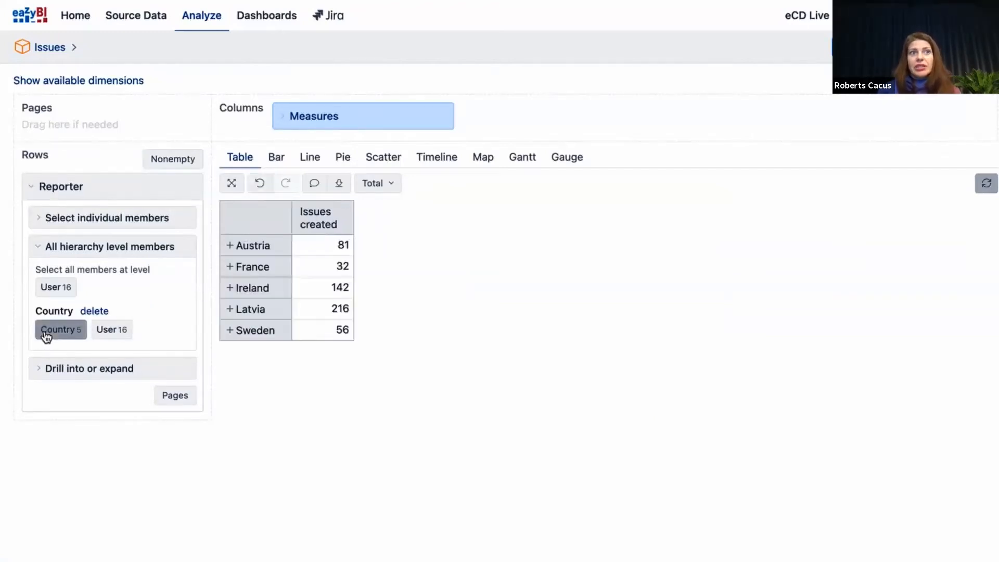
{"action": "left_click", "coordinate": [229, 331]}
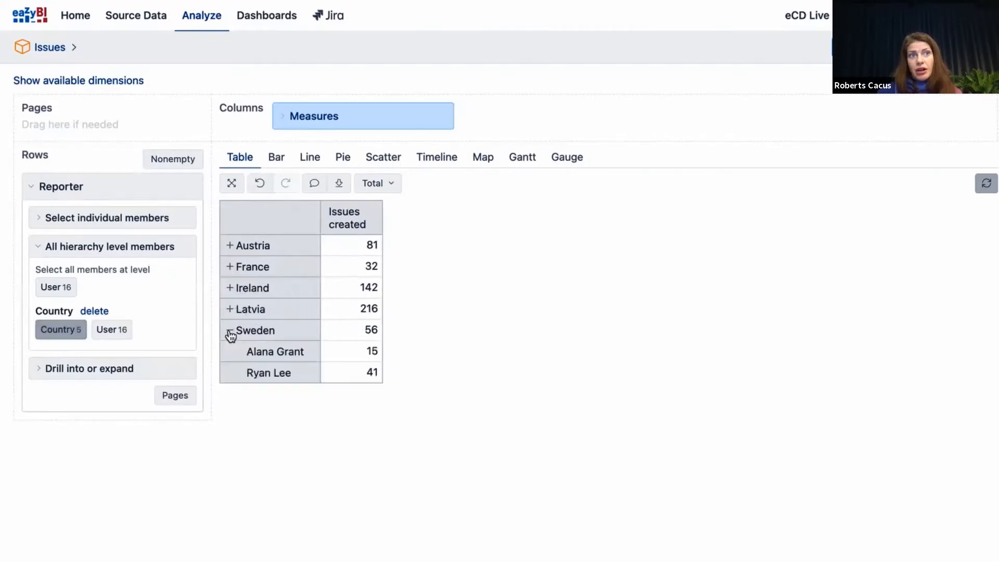
{"action": "left_click", "coordinate": [231, 331]}
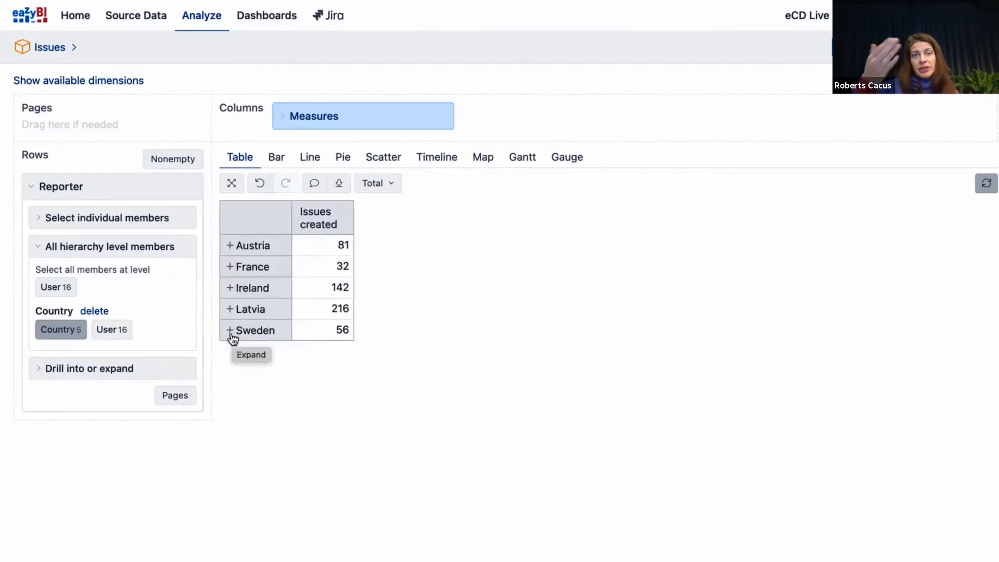
- Display the issues created per country on a map of Europe (countries)
{"action": "left_click", "coordinate": [483, 159]}
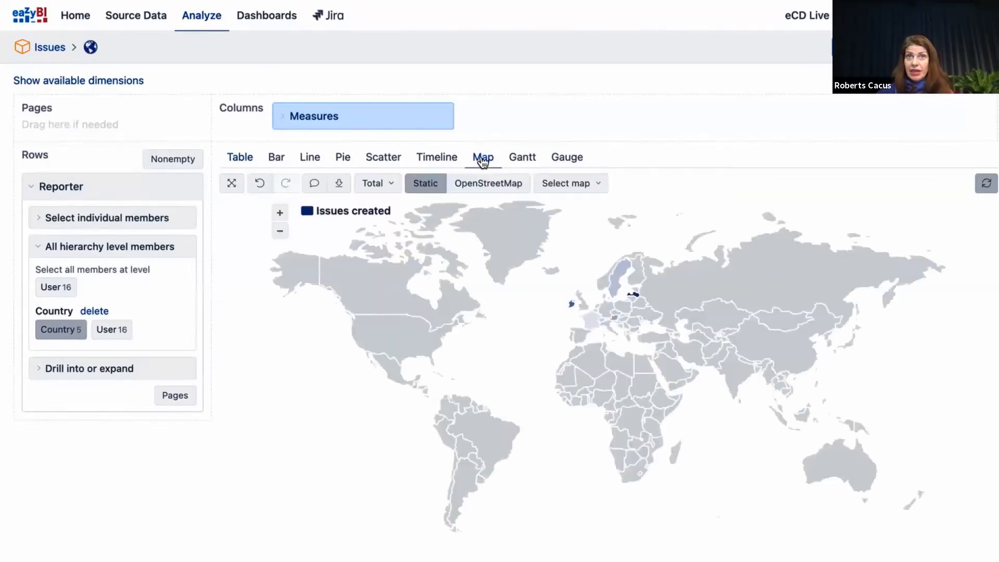
{"action": "left_click", "coordinate": [575, 188]}
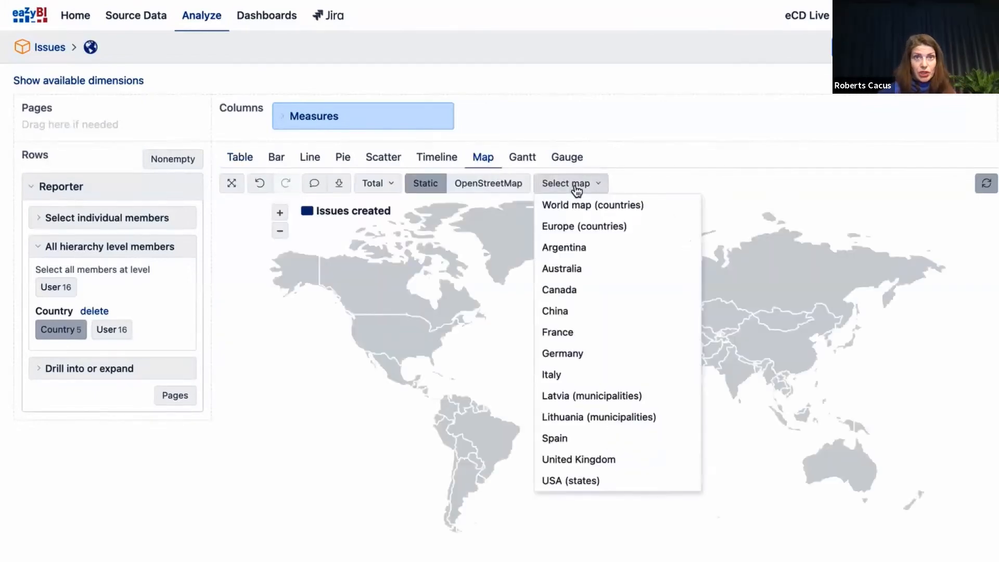
{"action": "left_click", "coordinate": [582, 226]}
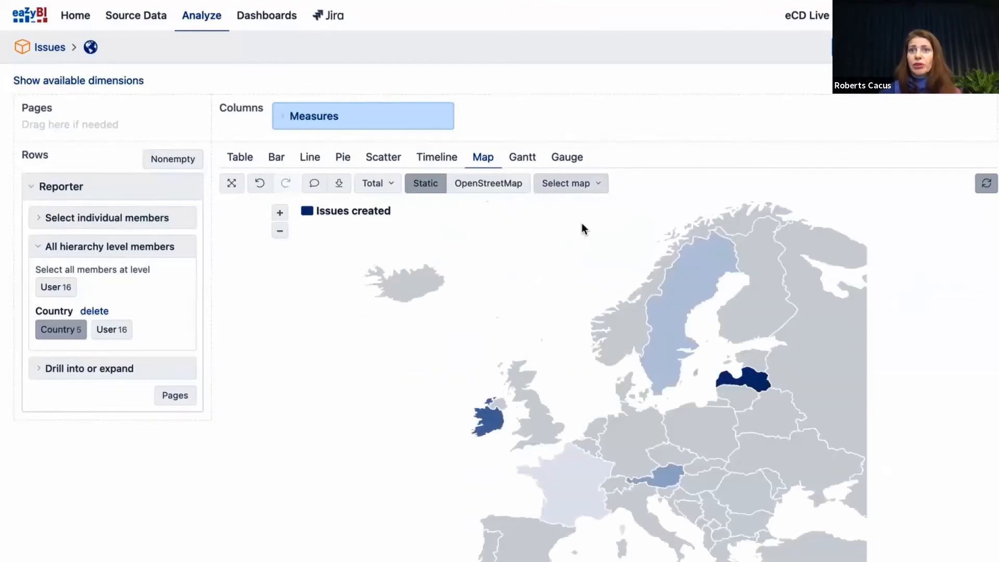
{"action": "mouse_move", "coordinate": [680, 285]}
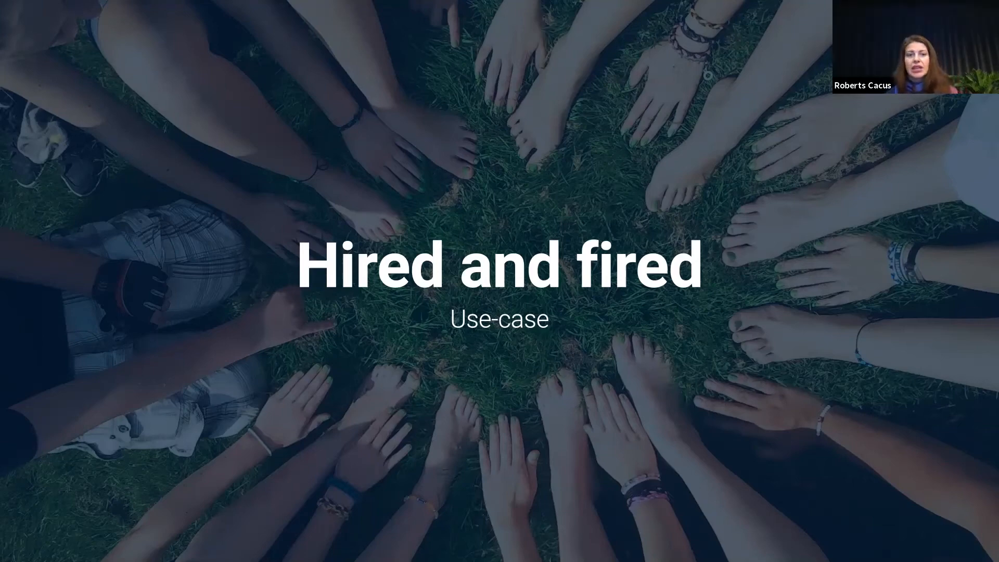
{"action": "key", "text": "Right"}
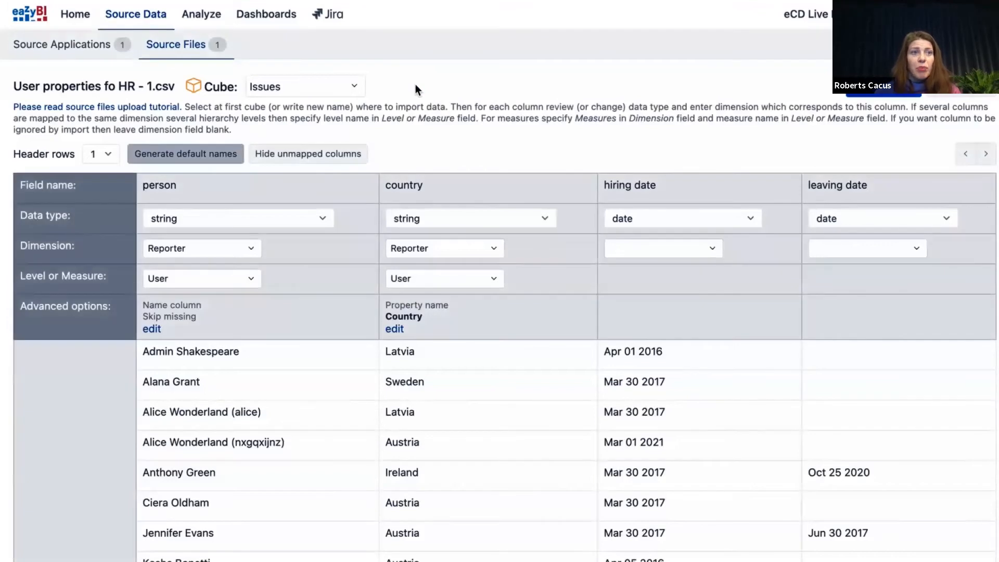
{"action": "left_click", "coordinate": [287, 84]}
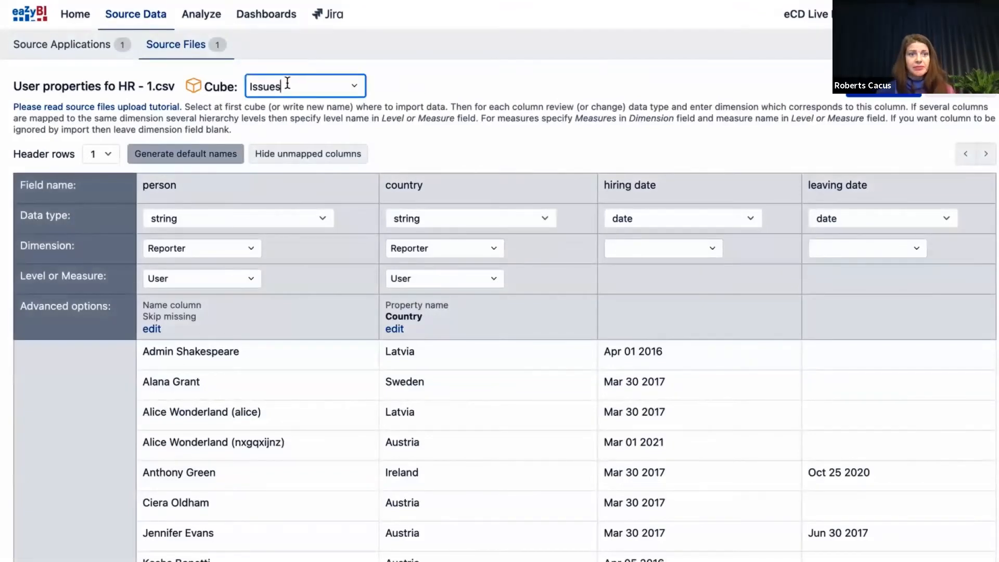
{"action": "left_click", "coordinate": [219, 249]}
{"action": "left_click", "coordinate": [446, 252]}
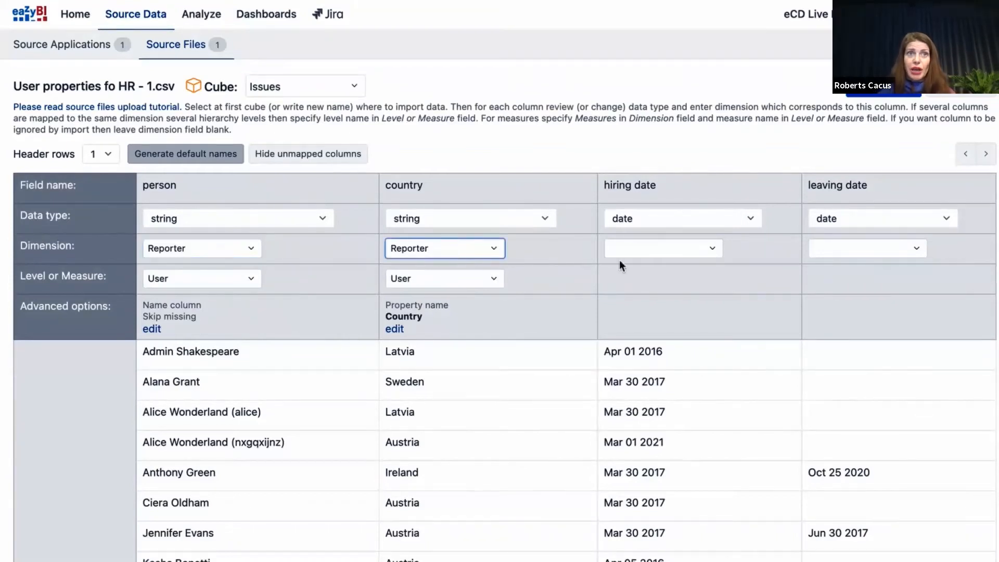
- Map the hiring date column to the Reporter dimension at the User level
{"action": "left_click", "coordinate": [675, 253]}
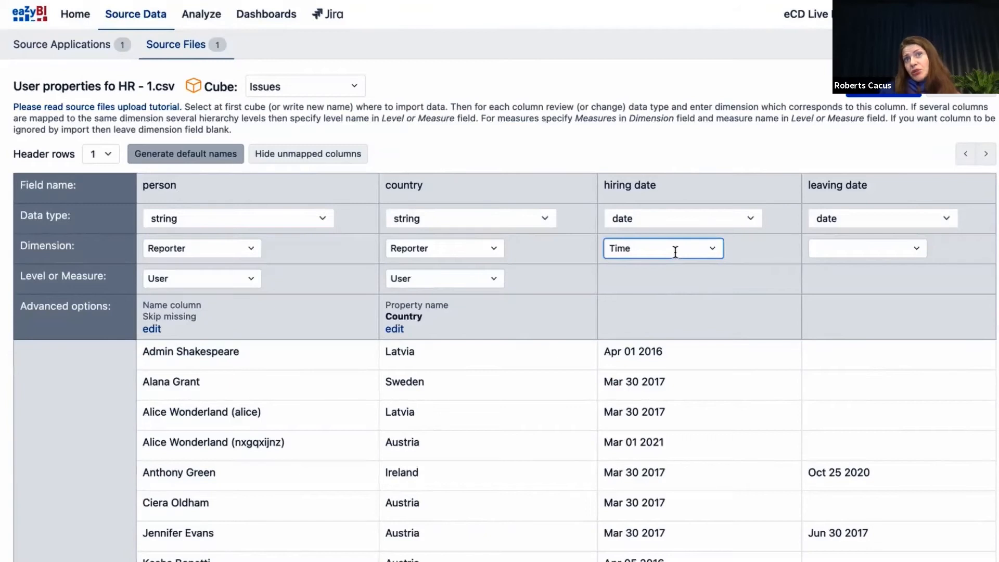
{"action": "left_click", "coordinate": [712, 254]}
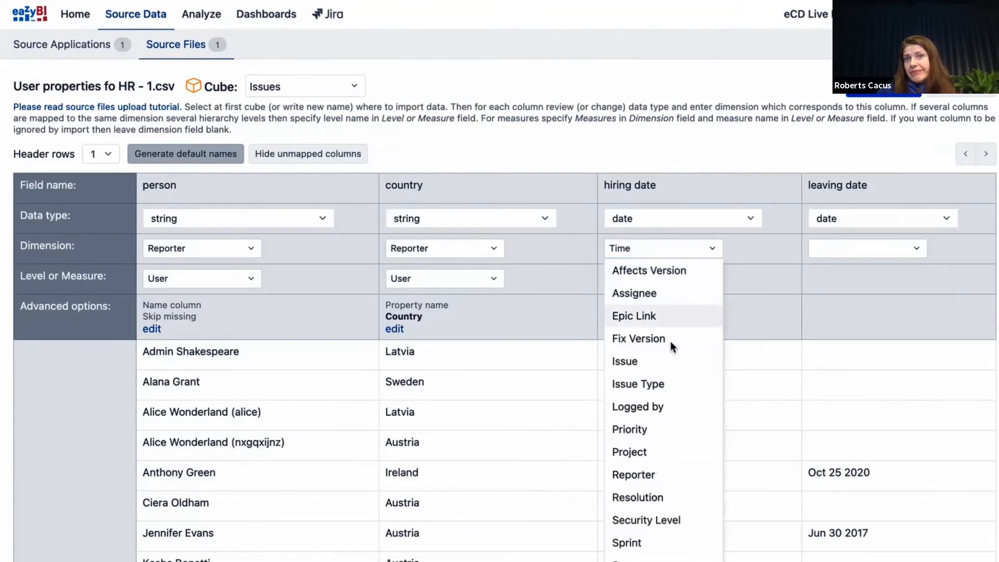
{"action": "left_click", "coordinate": [659, 475]}
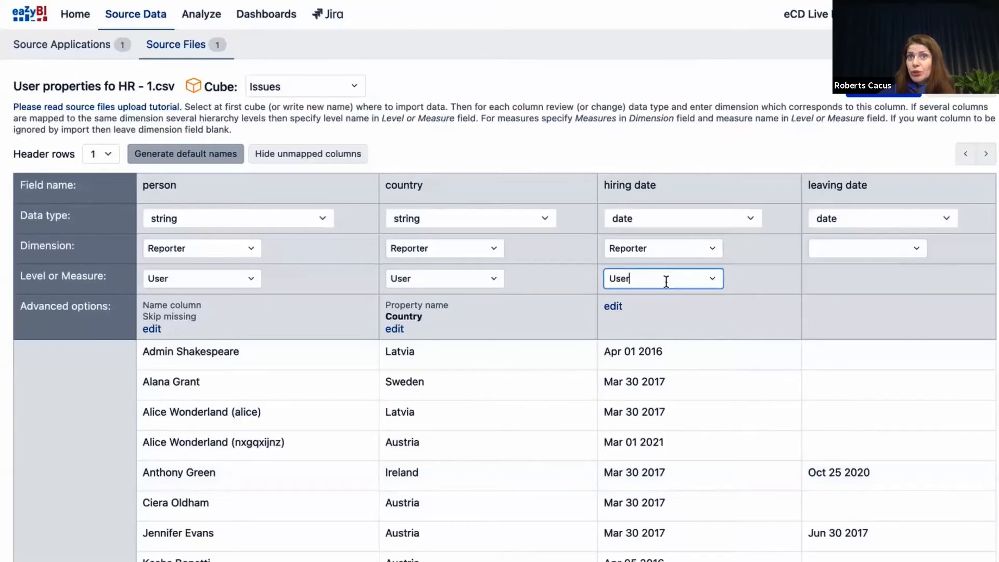
- Configure the hiring date column with property name Hire date, date count measure Employees hired and date count dimension Time
{"action": "left_click", "coordinate": [613, 307]}
{"action": "left_click", "coordinate": [592, 155]}
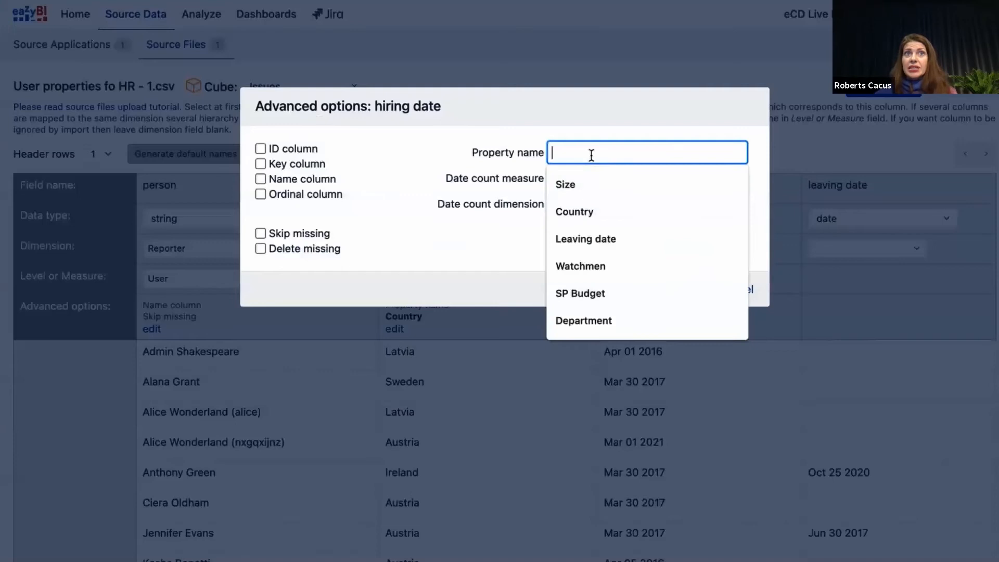
{"action": "type", "text": "Hired"}
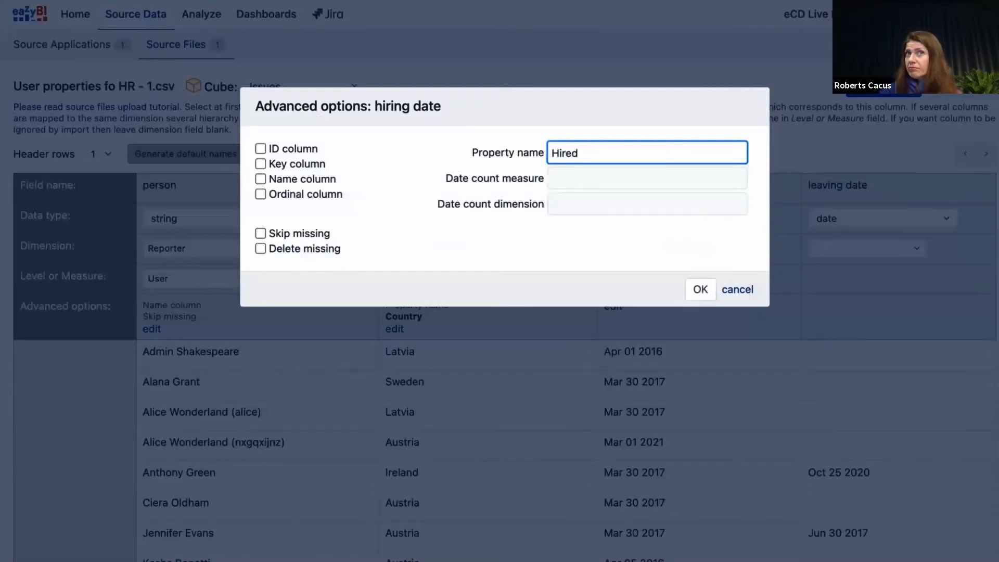
{"action": "key", "text": "BackSpace"}
{"action": "type", "text": "da"}
{"action": "left_click", "coordinate": [624, 173]}
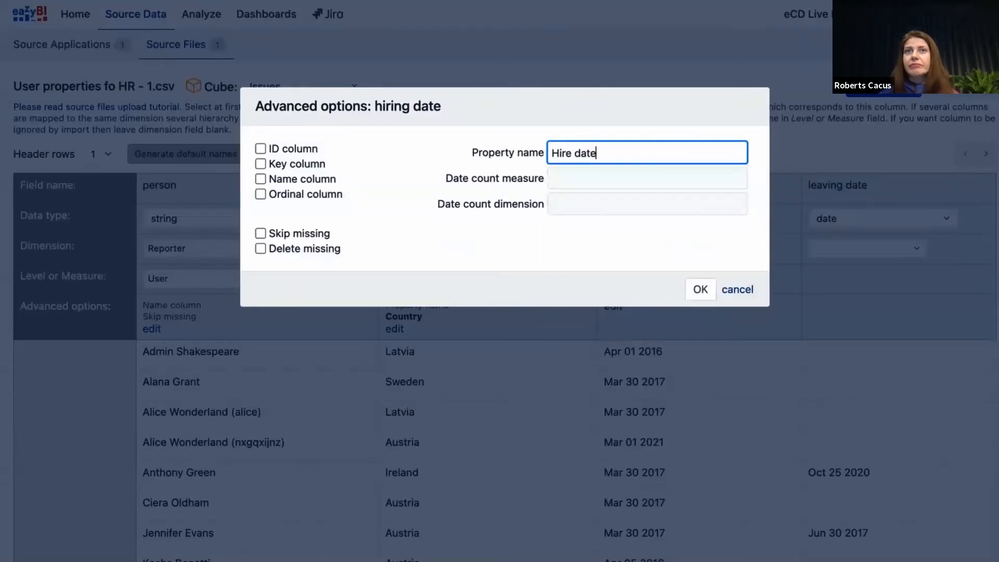
{"action": "left_click", "coordinate": [625, 177]}
{"action": "type", "text": "E"}
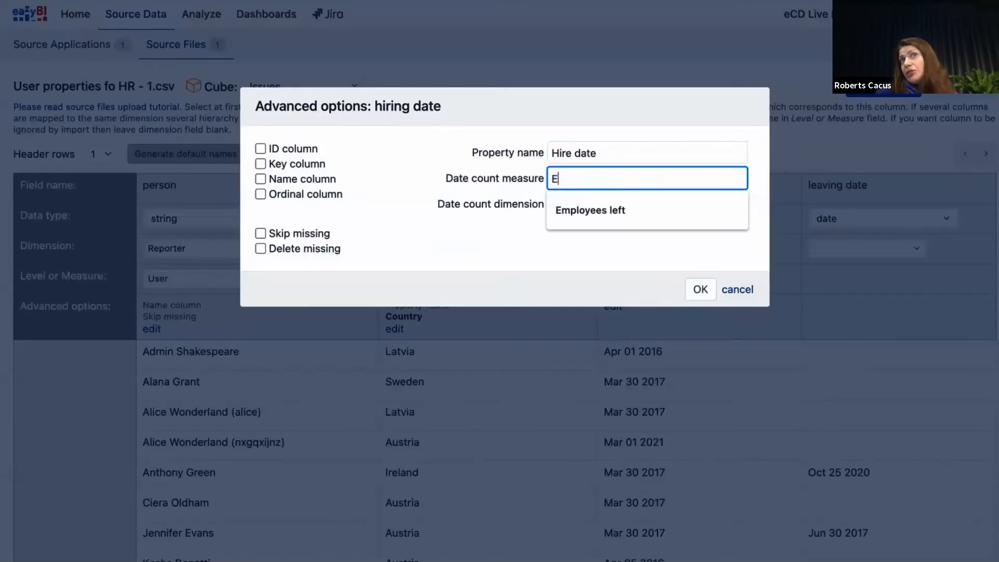
{"action": "type", "text": "mployees hi"}
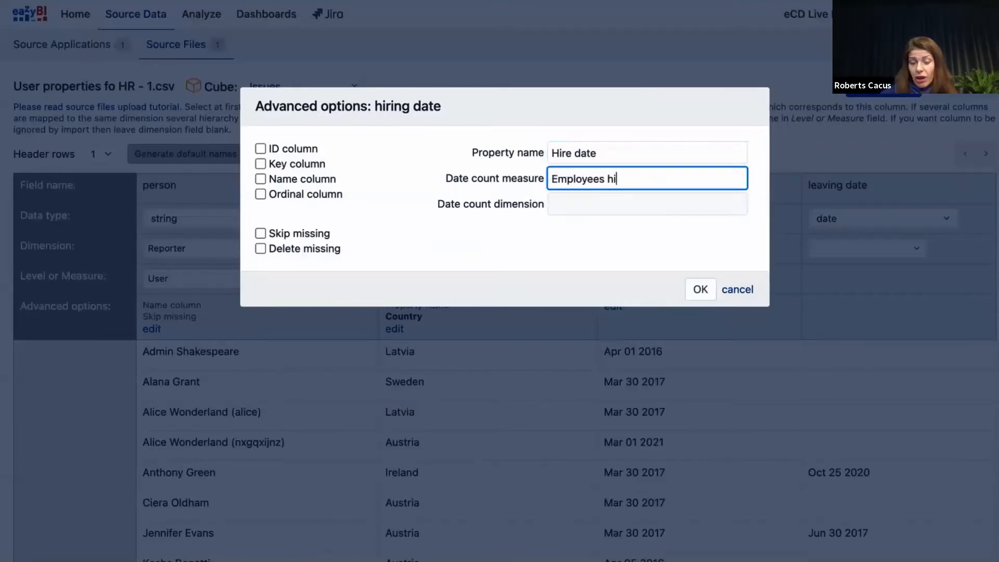
{"action": "type", "text": "red"}
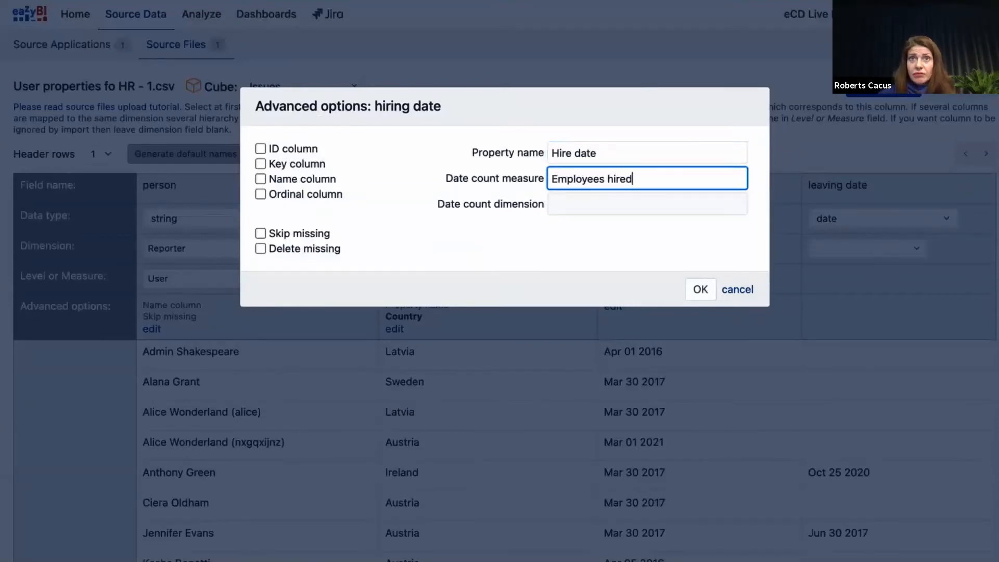
{"action": "left_click", "coordinate": [613, 205]}
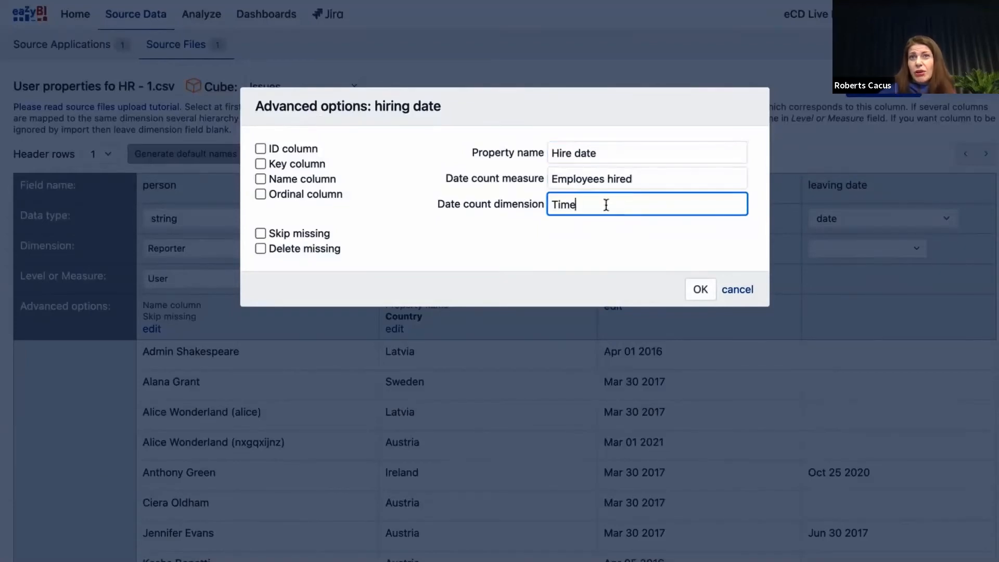
{"action": "left_click", "coordinate": [696, 290]}
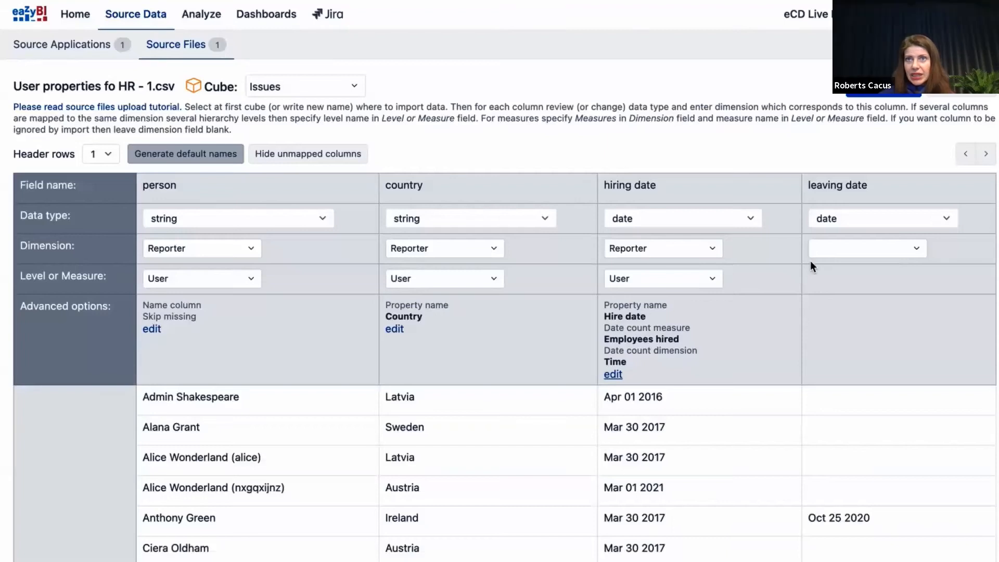
- Map the leaving date column to the Reporter dimension at the User level
{"action": "left_click", "coordinate": [837, 243]}
{"action": "type", "text": "Time"}
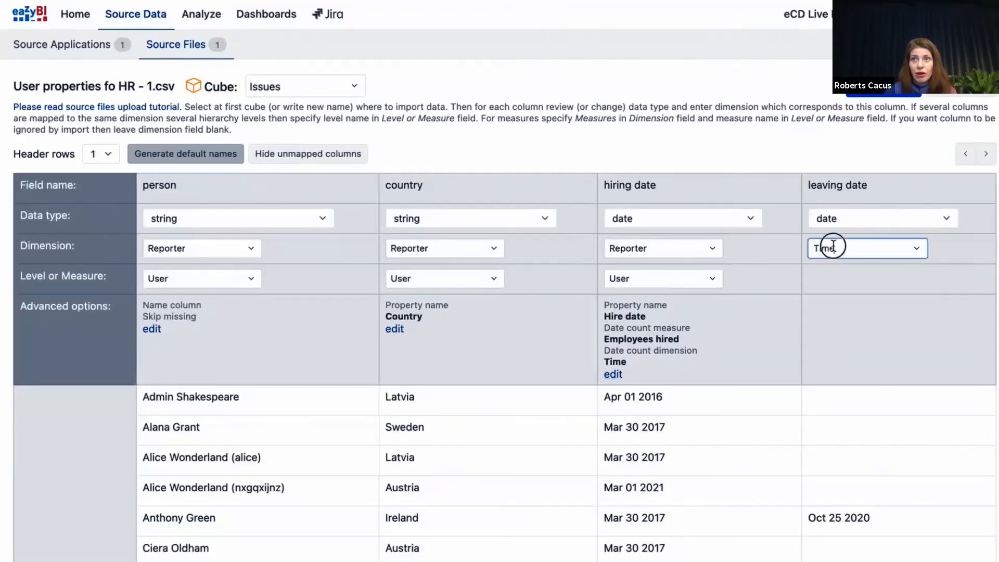
{"action": "left_click", "coordinate": [924, 252]}
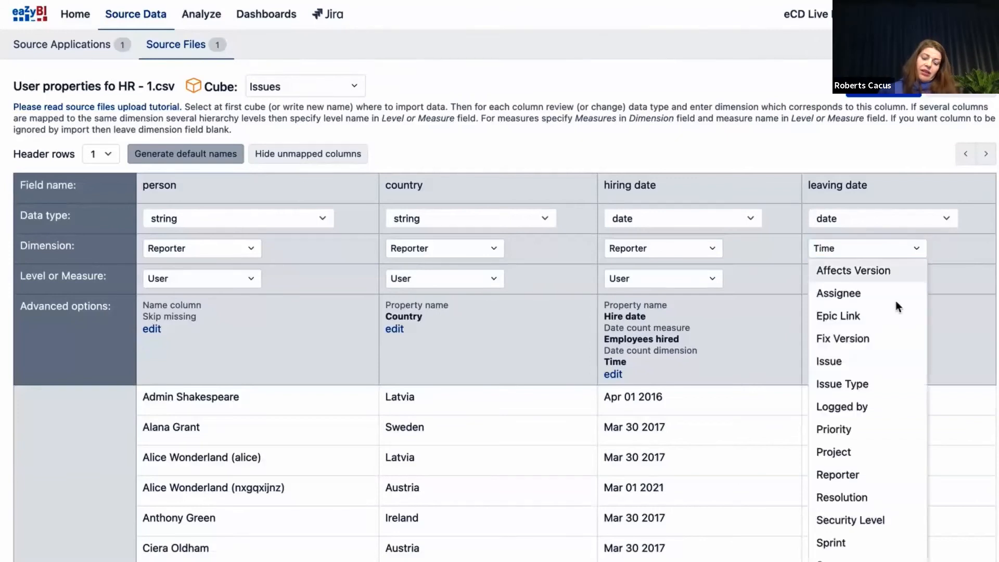
{"action": "left_click", "coordinate": [872, 476]}
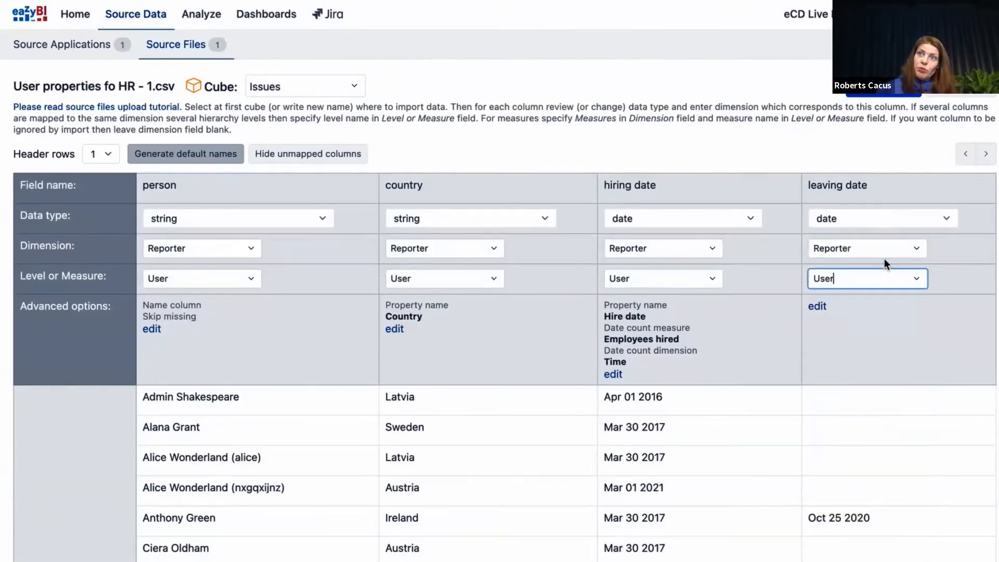
- Configure the leaving date column with property name Leaving date, date count measure Employees left and date count dimension Time
{"action": "left_click", "coordinate": [817, 306]}
{"action": "left_click", "coordinate": [632, 155]}
{"action": "type", "text": "Le"}
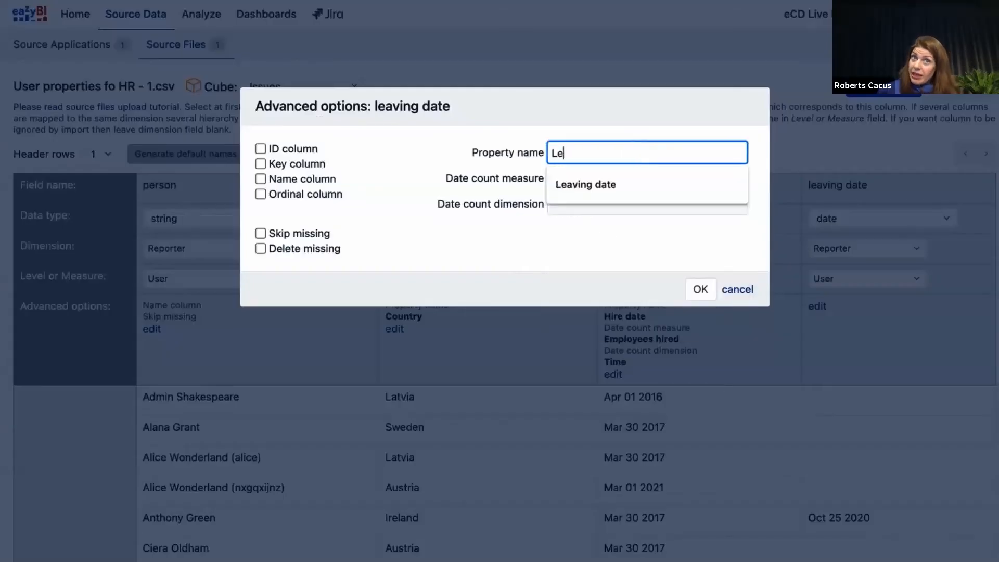
{"action": "type", "text": "aving date"}
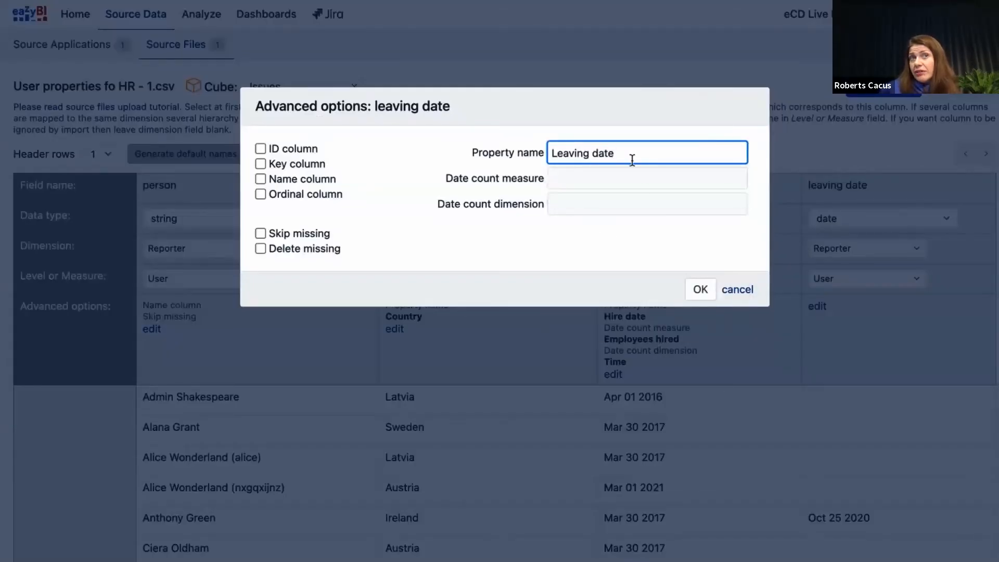
{"action": "left_click", "coordinate": [653, 180]}
{"action": "type", "text": "Emp"}
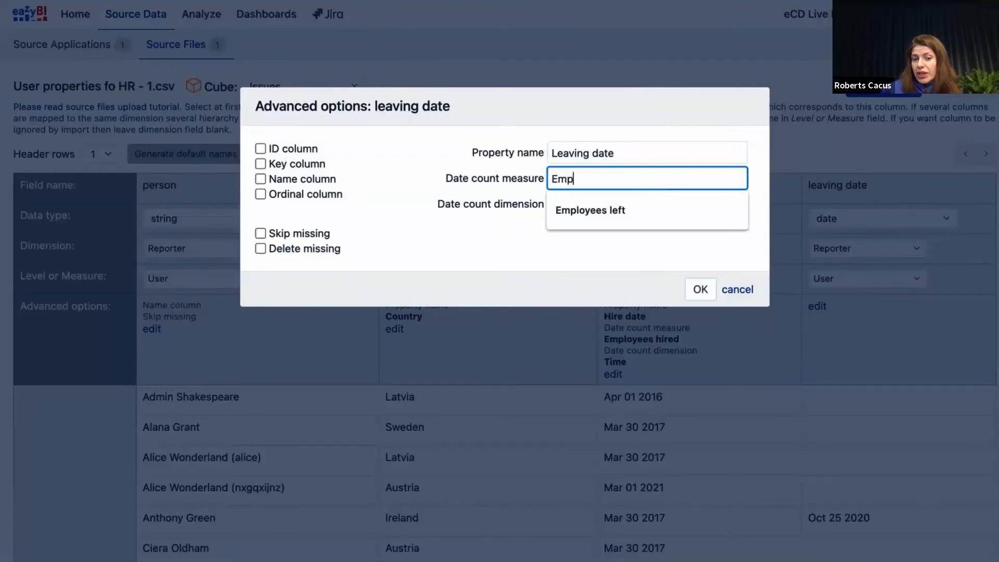
{"action": "type", "text": "loyees"}
{"action": "left_click", "coordinate": [666, 212]}
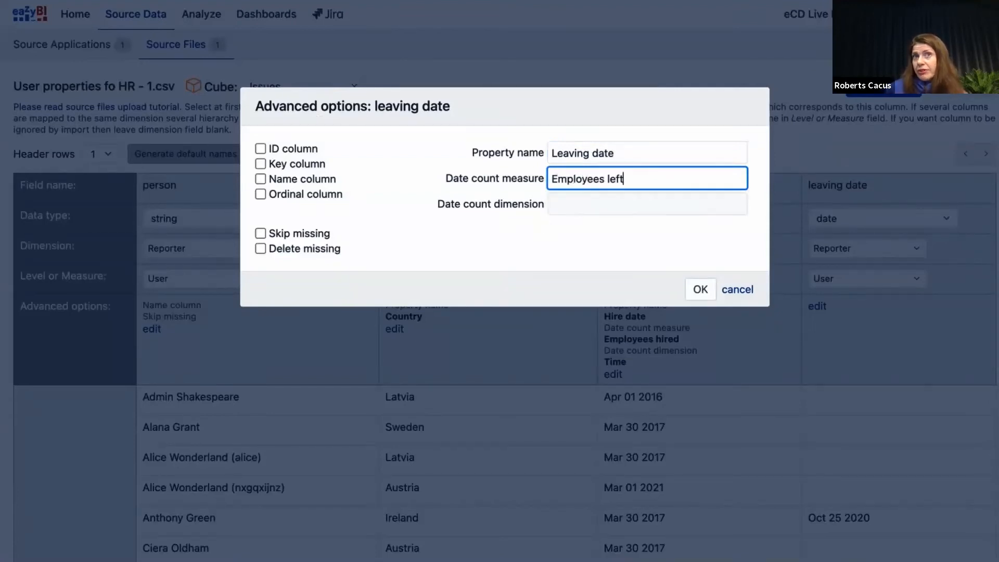
{"action": "left_click", "coordinate": [663, 208]}
{"action": "type", "text": "Time"}
{"action": "left_click", "coordinate": [699, 289]}
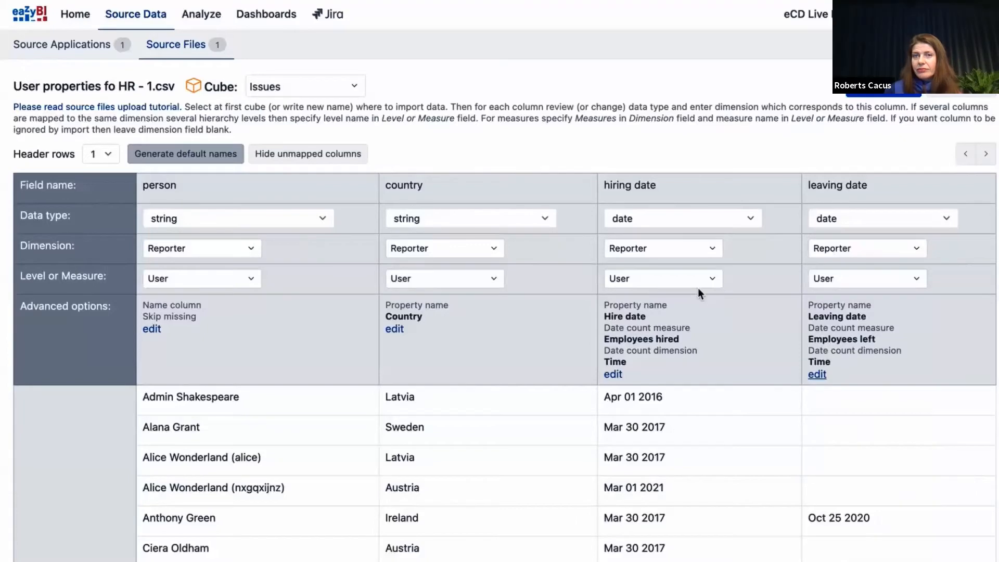
- Import the mapped HR file data into the Issues cube
{"action": "left_click", "coordinate": [879, 97]}
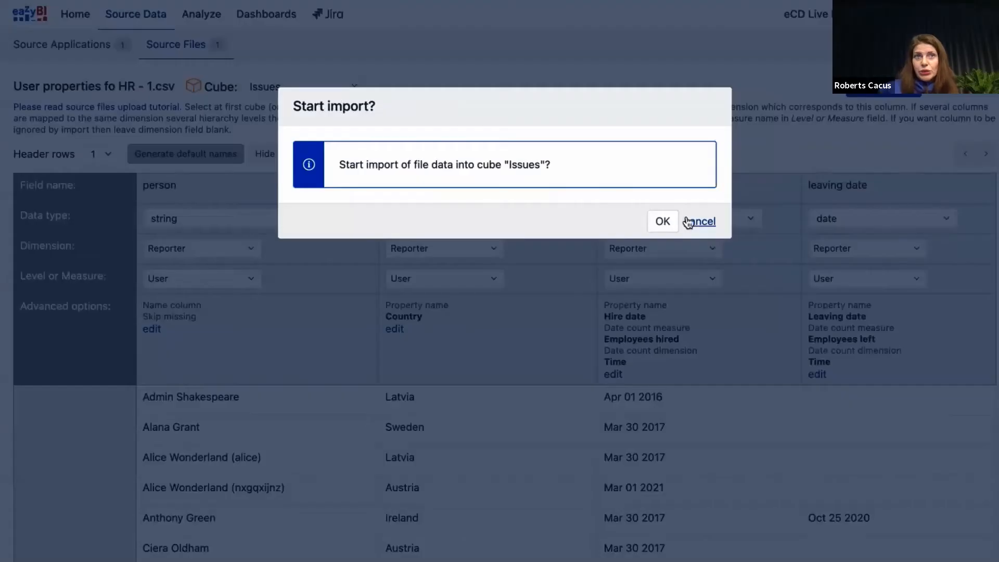
{"action": "left_click", "coordinate": [664, 222]}
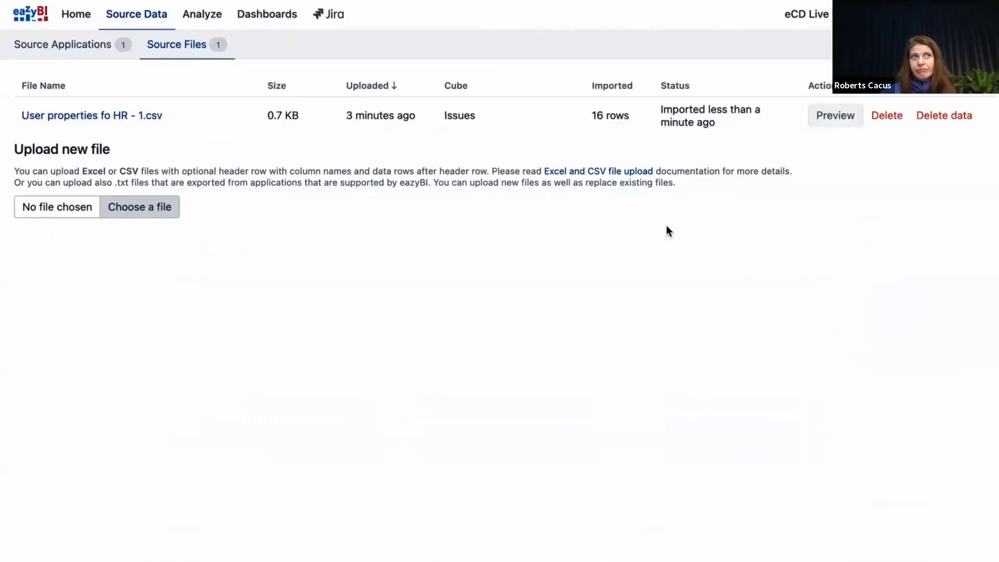
- Create a new report in the Issues cube with the Reporter dimension on rows
{"action": "left_click", "coordinate": [210, 20]}
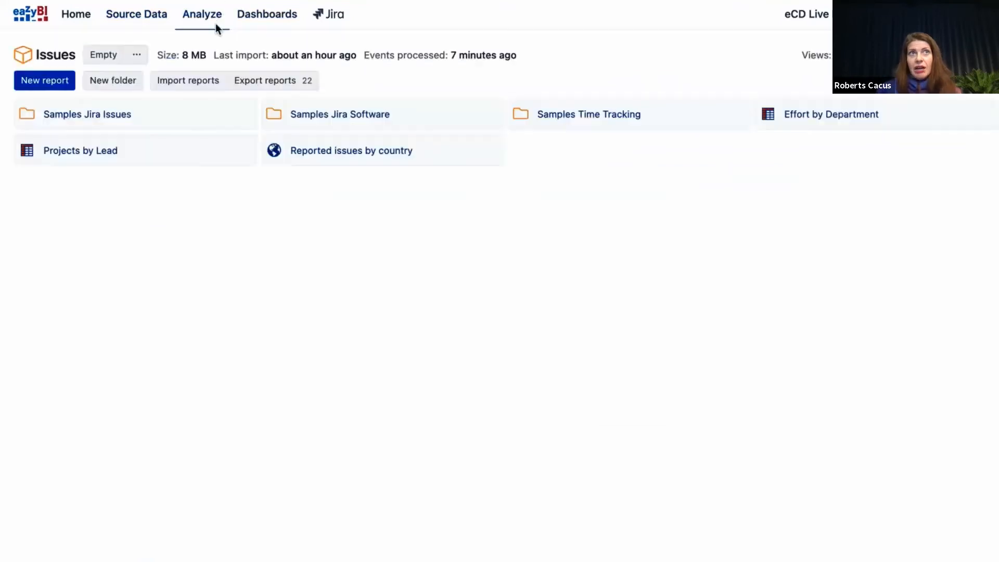
{"action": "left_click", "coordinate": [62, 85]}
{"action": "left_click", "coordinate": [57, 81]}
{"action": "left_click_drag", "start_coordinate": [292, 111], "coordinate": [101, 364]}
- Add the custom property measures Reporter Country, Reporter Hire date and Reporter Leaving date to the report columns
{"action": "left_click", "coordinate": [282, 288]}
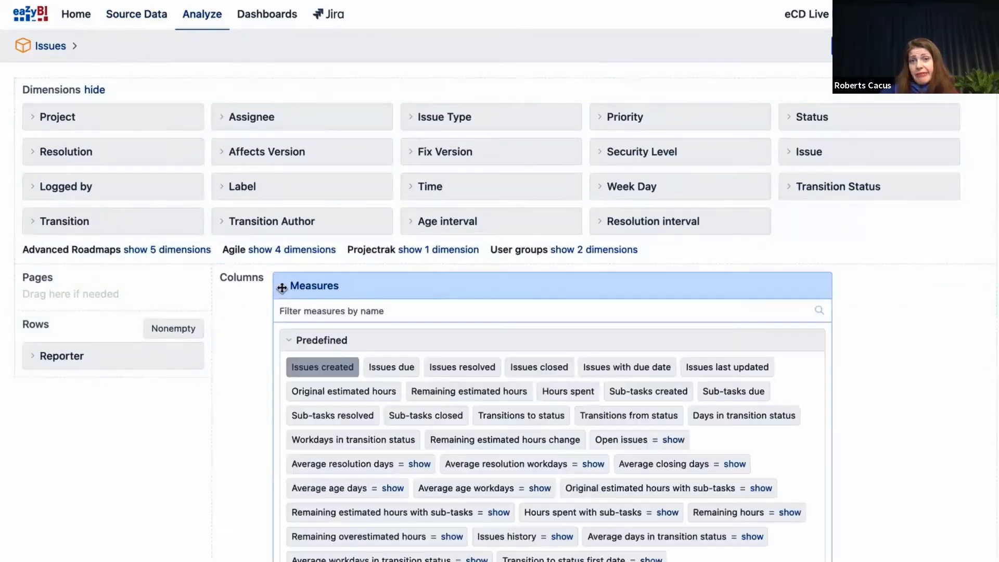
{"action": "scroll", "coordinate": [312, 373], "scroll_direction": "down", "scroll_amount": 1}
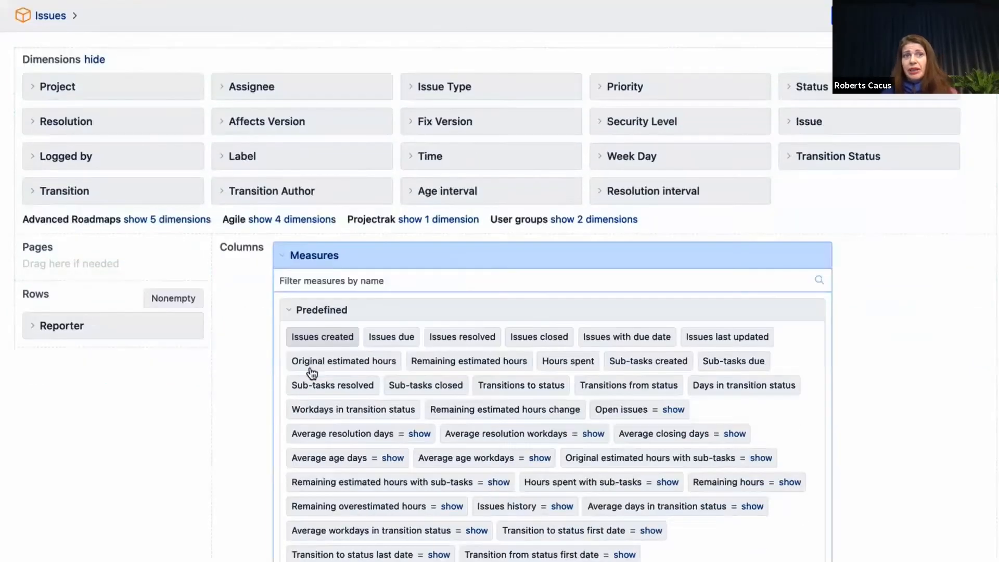
{"action": "scroll", "coordinate": [311, 374], "scroll_direction": "down", "scroll_amount": 5}
{"action": "left_click", "coordinate": [405, 373]}
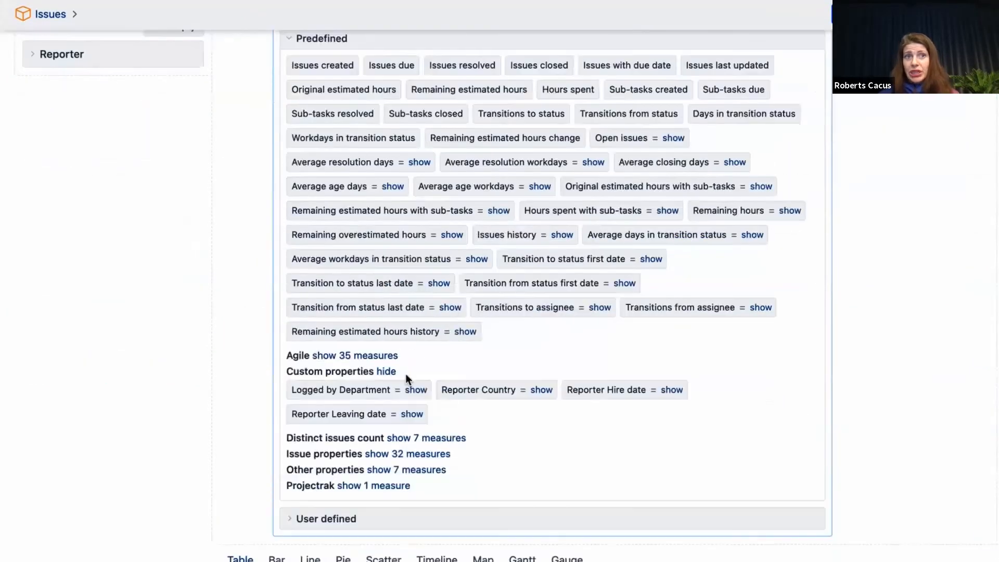
{"action": "left_click", "coordinate": [470, 395]}
{"action": "left_click", "coordinate": [577, 391]}
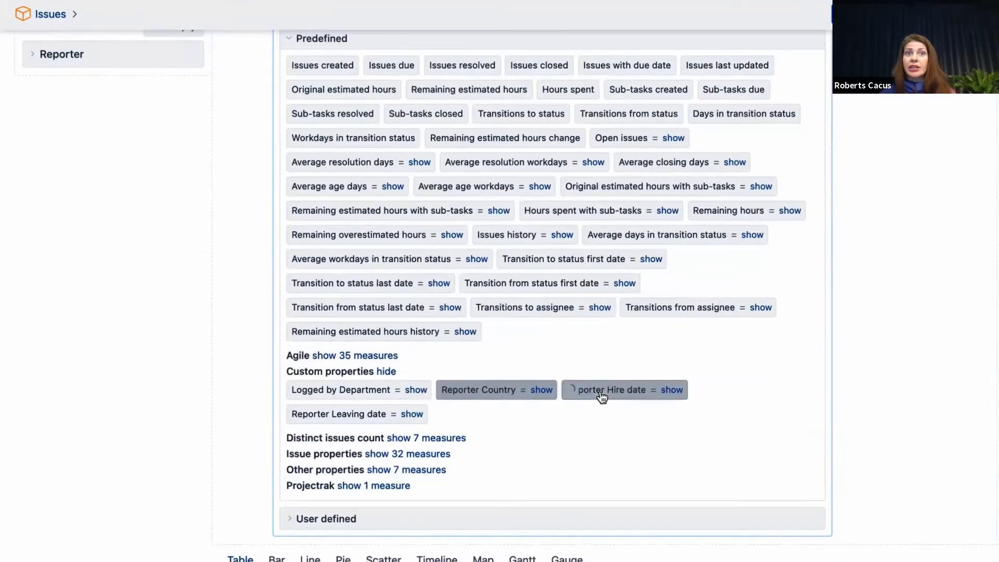
{"action": "left_click", "coordinate": [346, 417]}
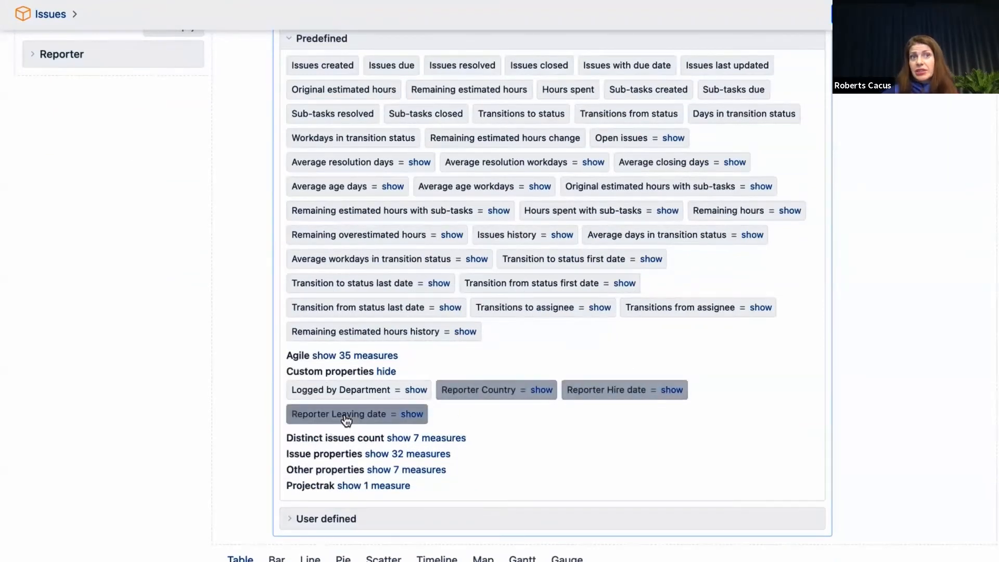
- Add the user-defined measures Employees hired and Employees left to the columns and collapse the measures list
{"action": "scroll", "coordinate": [346, 419], "scroll_direction": "down", "scroll_amount": 3}
{"action": "left_click", "coordinate": [344, 401]}
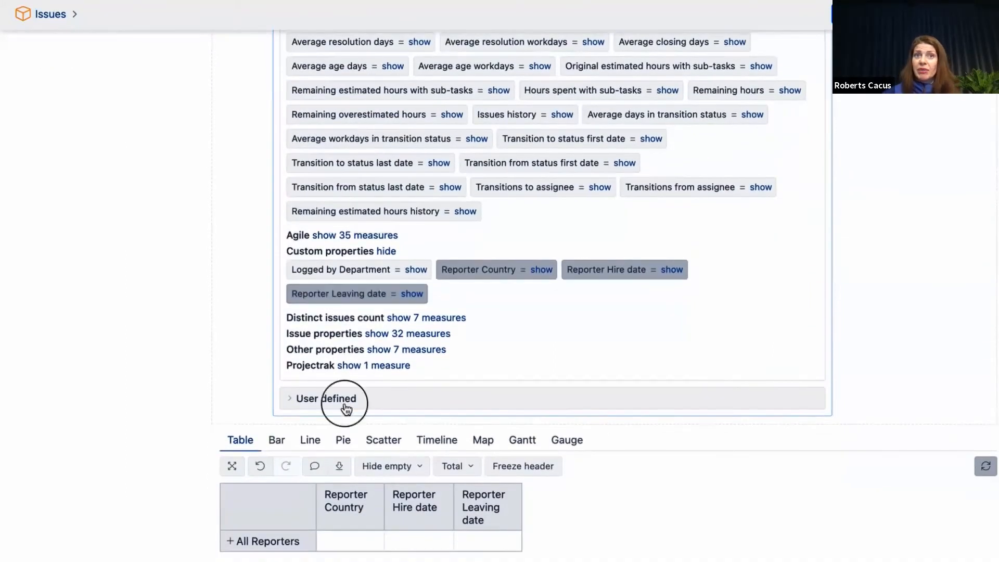
{"action": "left_click", "coordinate": [322, 427]}
{"action": "left_click", "coordinate": [424, 425]}
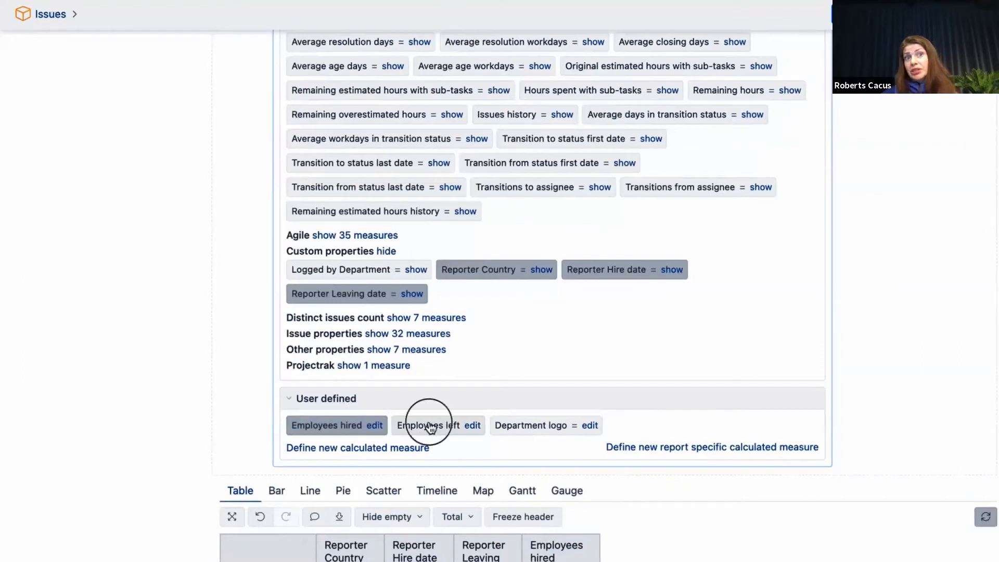
{"action": "scroll", "coordinate": [377, 353], "scroll_direction": "up", "scroll_amount": 2}
{"action": "scroll", "coordinate": [377, 356], "scroll_direction": "up", "scroll_amount": 6}
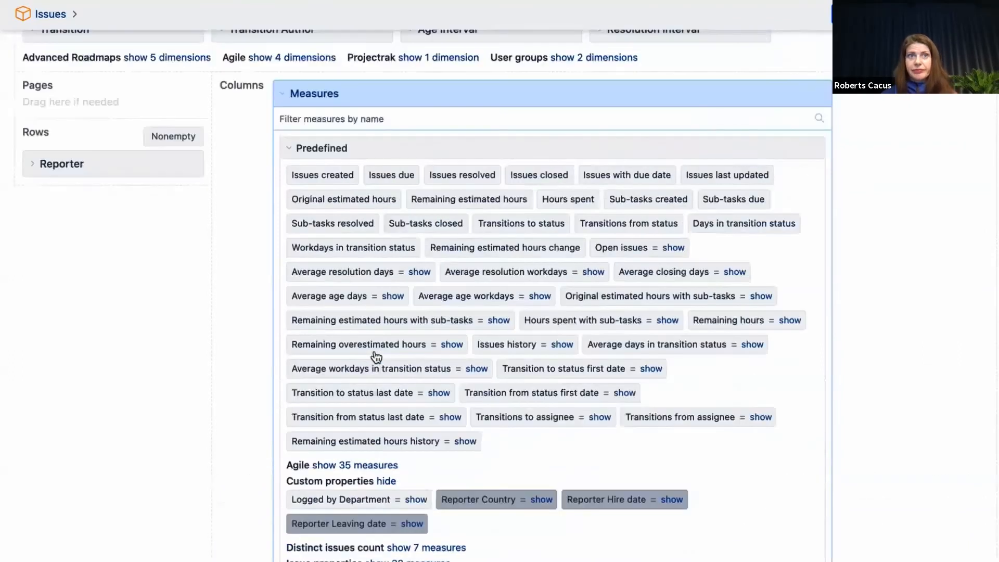
{"action": "left_click", "coordinate": [284, 287]}
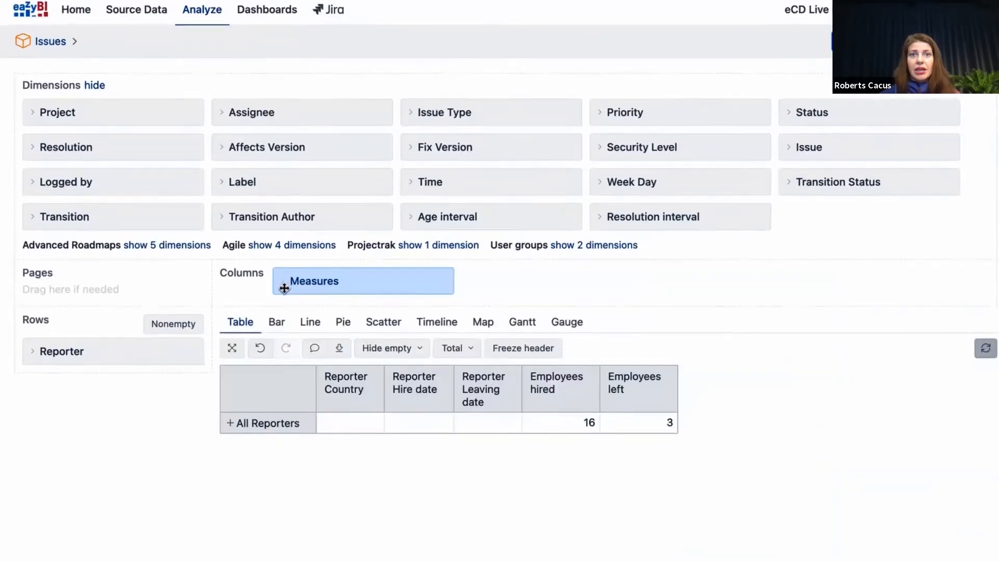
- Expand All Reporters to list the individual users and add the Time dimension to the report pages
{"action": "left_click", "coordinate": [230, 428]}
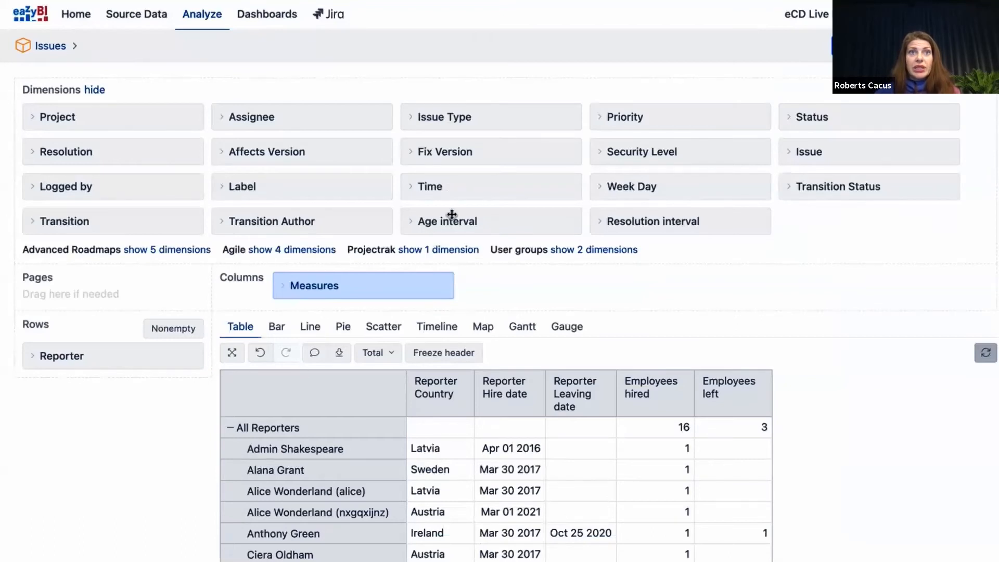
{"action": "left_click_drag", "start_coordinate": [499, 185], "coordinate": [131, 298]}
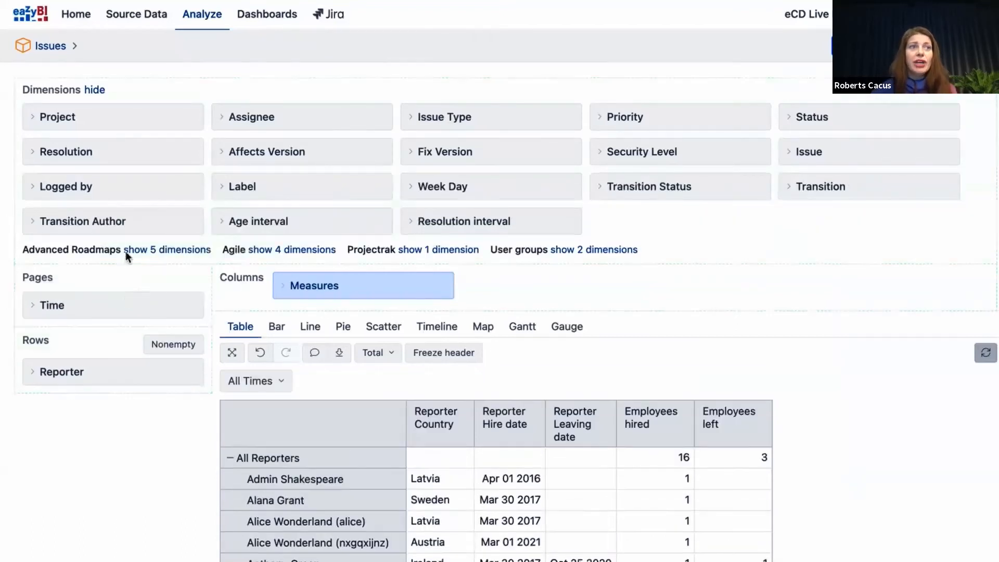
- Hide the available dimensions, filter the report to the year 2021 and show only nonempty rows
{"action": "left_click", "coordinate": [96, 90]}
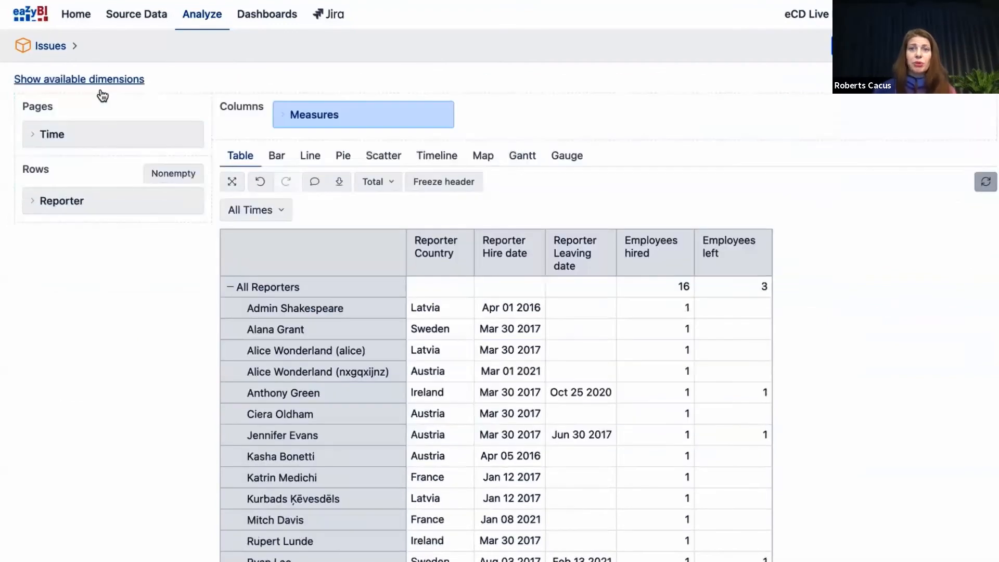
{"action": "left_click", "coordinate": [283, 215]}
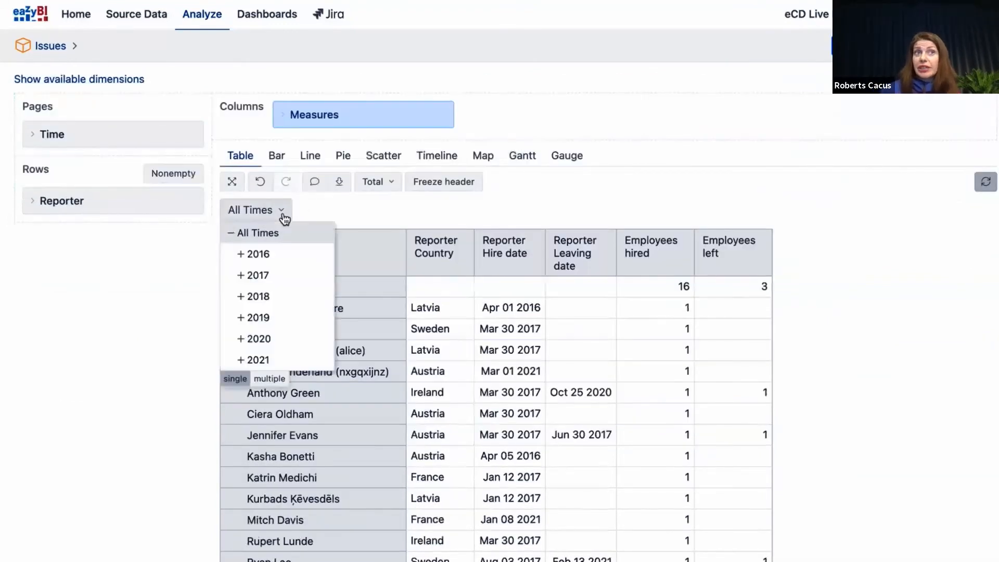
{"action": "left_click", "coordinate": [296, 360]}
{"action": "left_click", "coordinate": [175, 180]}
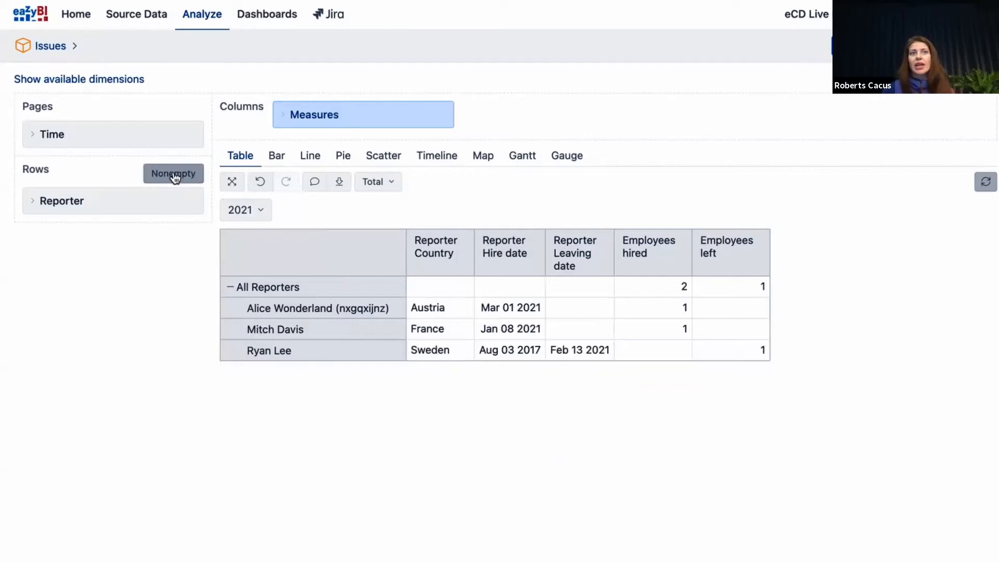
- Swap the Reporter and Time dimensions between pages and rows, and keep only the Employees hired measure in the columns
{"action": "left_click_drag", "start_coordinate": [167, 209], "coordinate": [150, 132]}
{"action": "left_click_drag", "start_coordinate": [145, 169], "coordinate": [104, 217]}
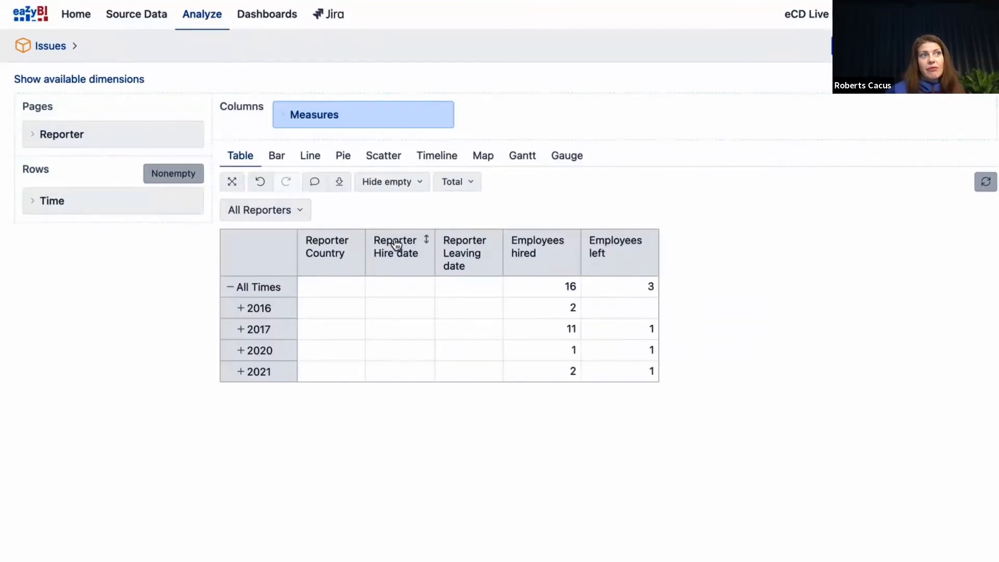
{"action": "left_click", "coordinate": [523, 258]}
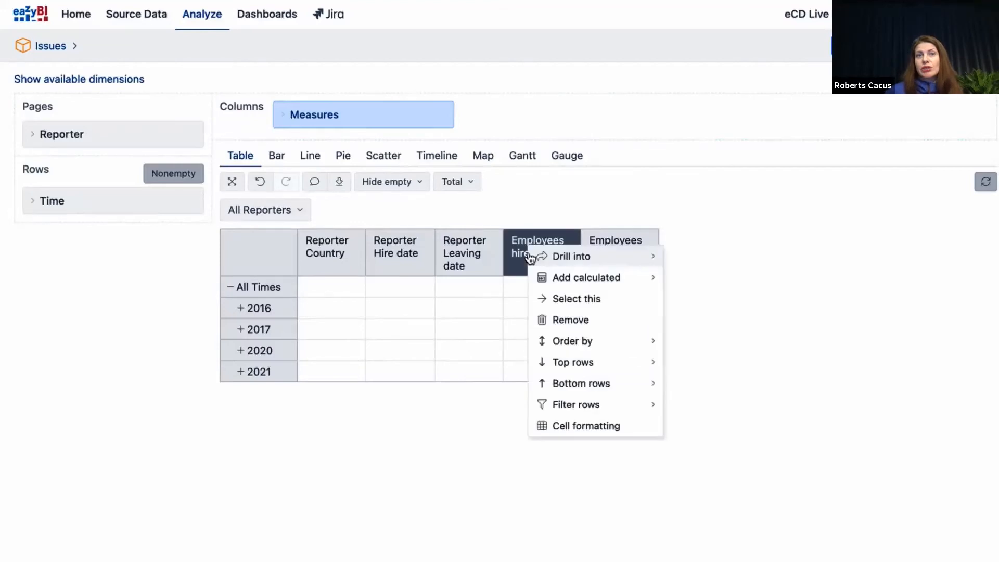
{"action": "left_click", "coordinate": [563, 303]}
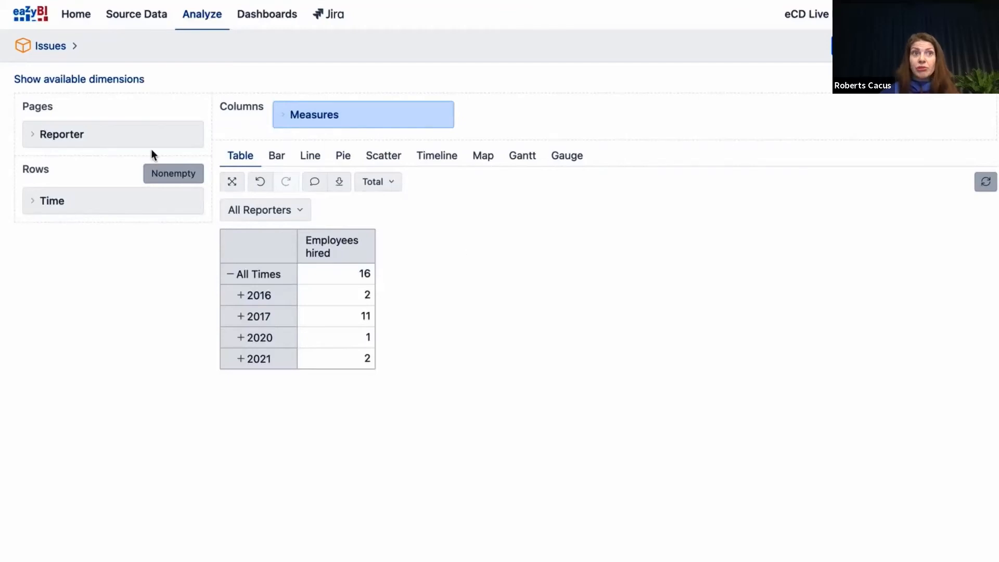
- Switch the Reporter page filter to the All Users by country hierarchy and filter the report to Latvia
{"action": "left_click", "coordinate": [127, 136]}
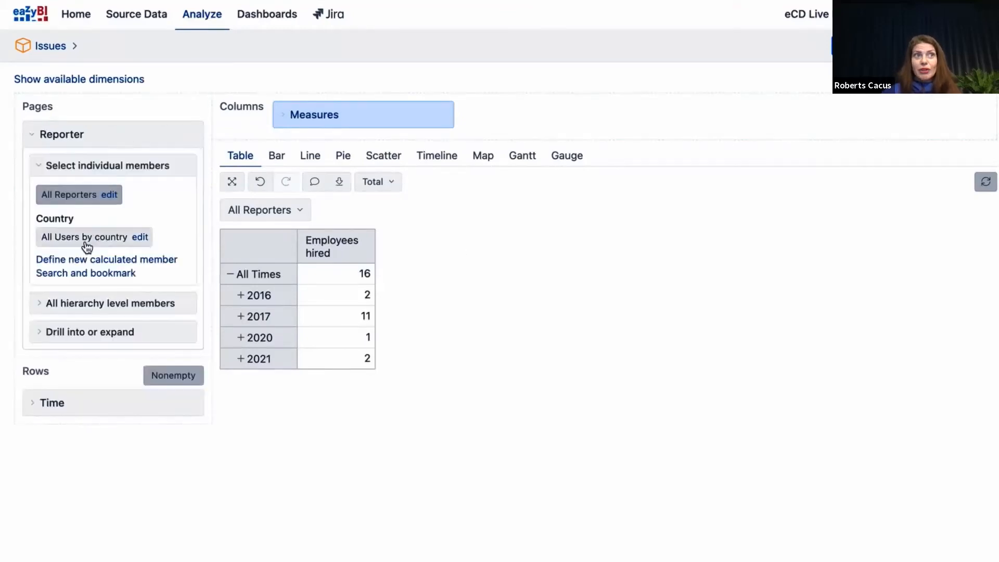
{"action": "left_click", "coordinate": [85, 244]}
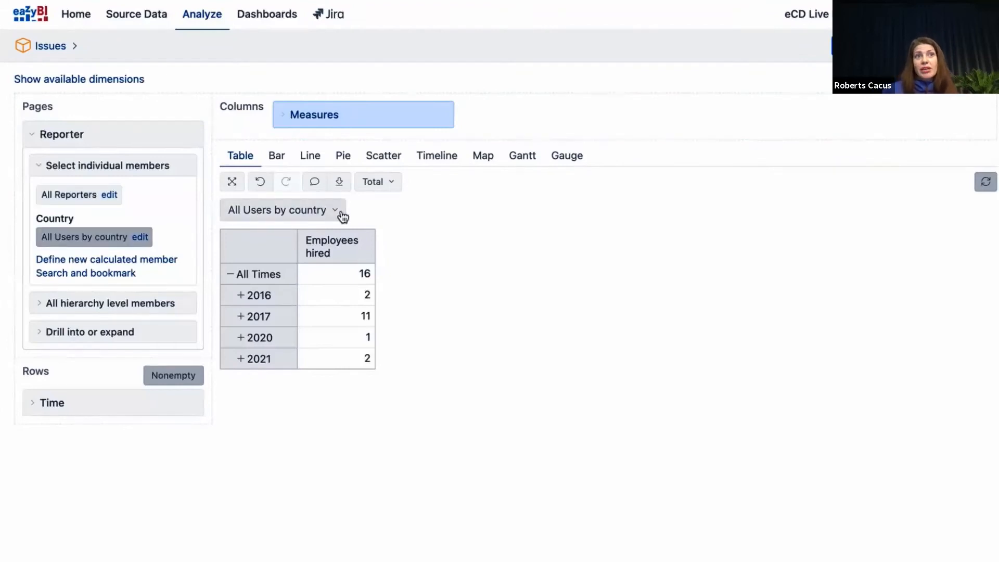
{"action": "left_click", "coordinate": [336, 213]}
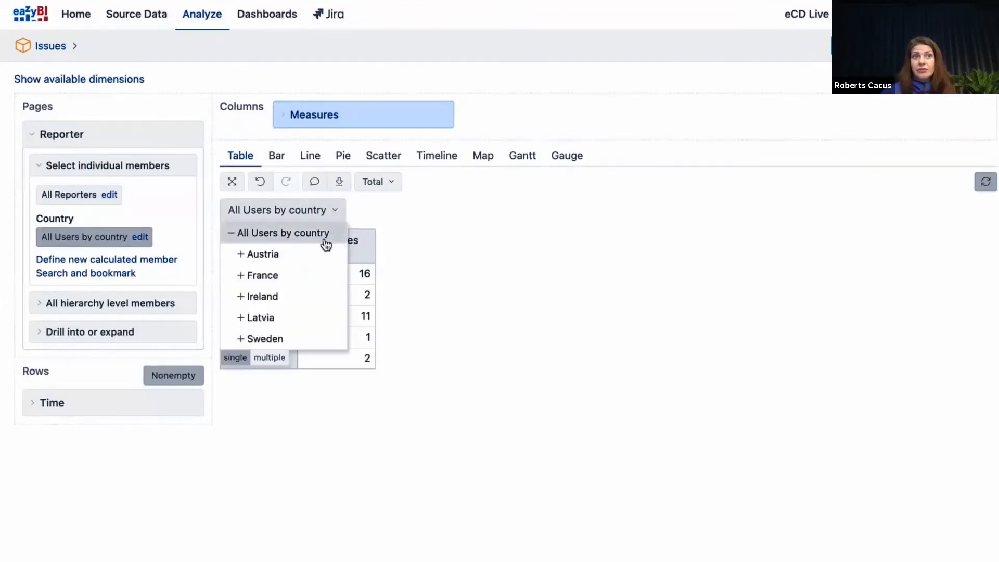
{"action": "left_click", "coordinate": [317, 319]}
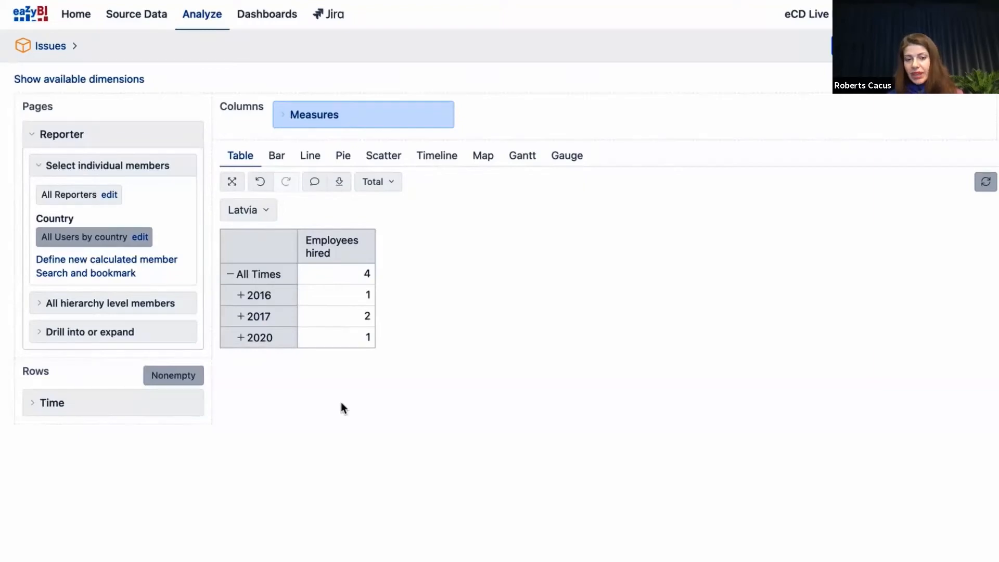
{"action": "key", "text": "alt+Tab"}
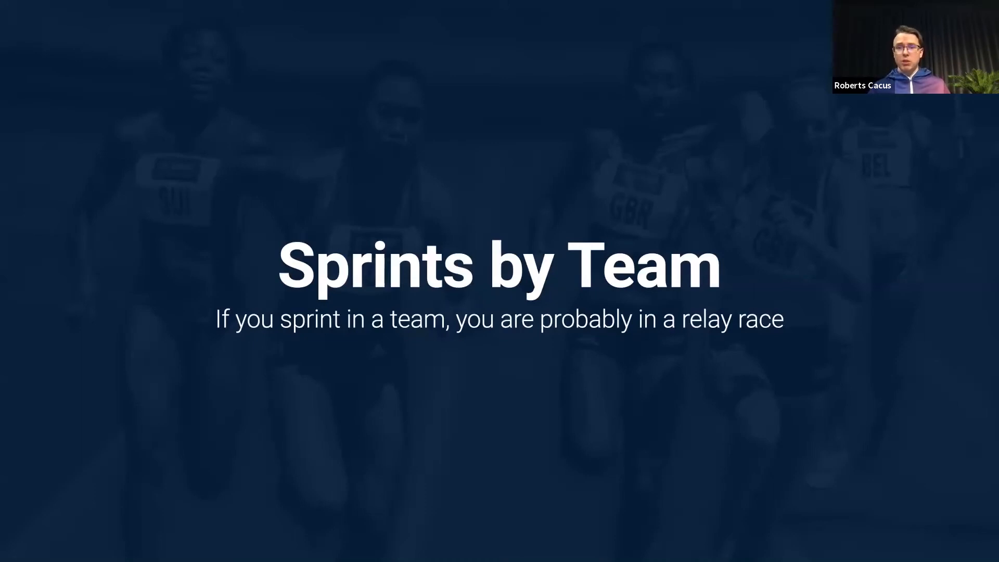
{"action": "key", "text": "Right"}
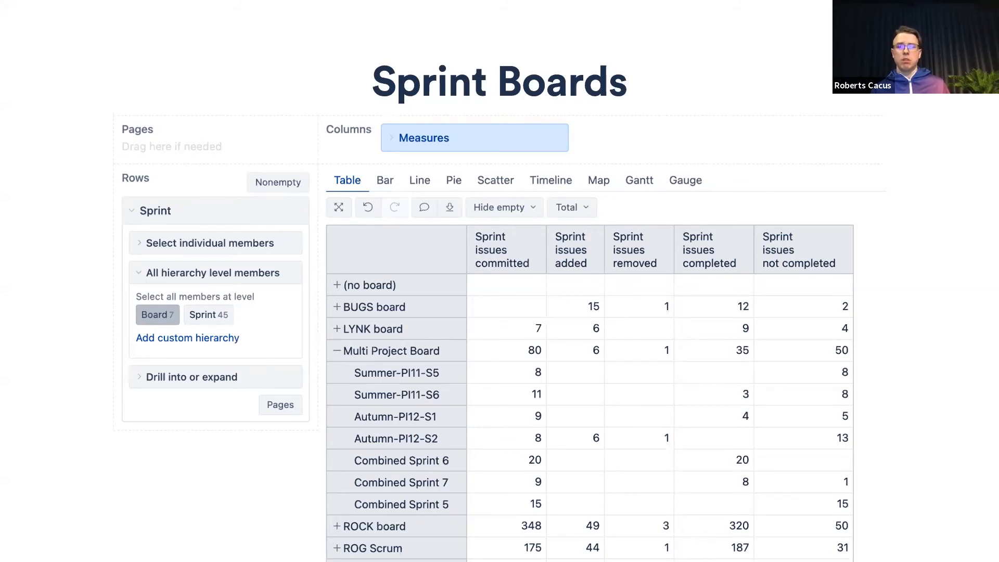
{"action": "key", "text": "Right"}
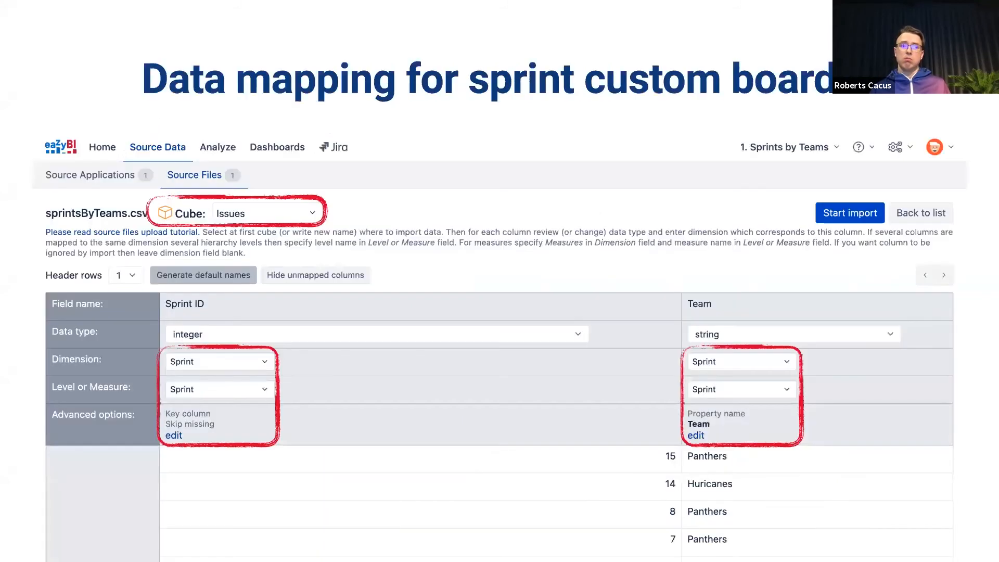
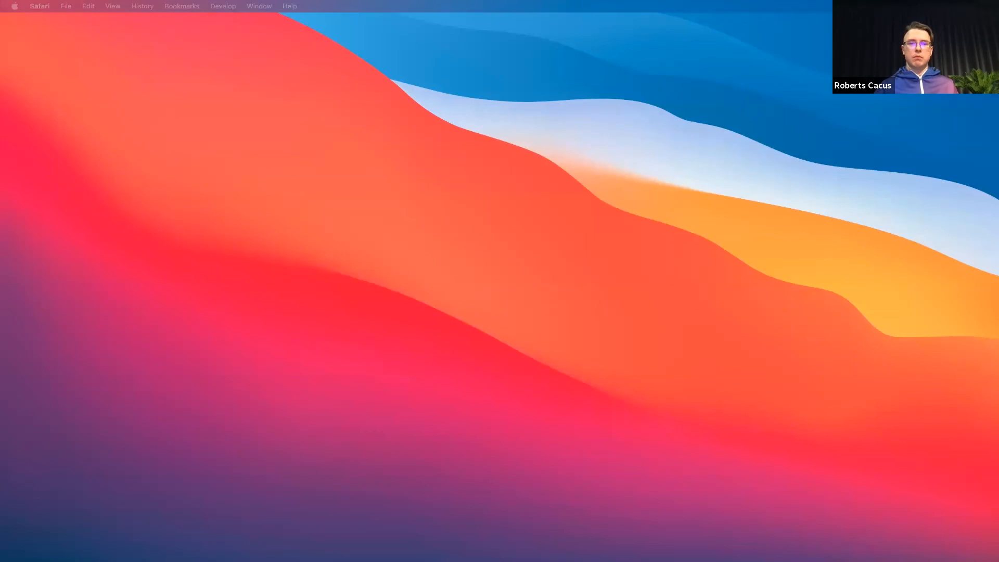
- Switch to the Safari window and add a new SQL source application with database type Microsoft SQL Server / Microsoft JDBC driver
{"action": "left_click_drag", "start_coordinate": [193, 490], "coordinate": [192, 3]}
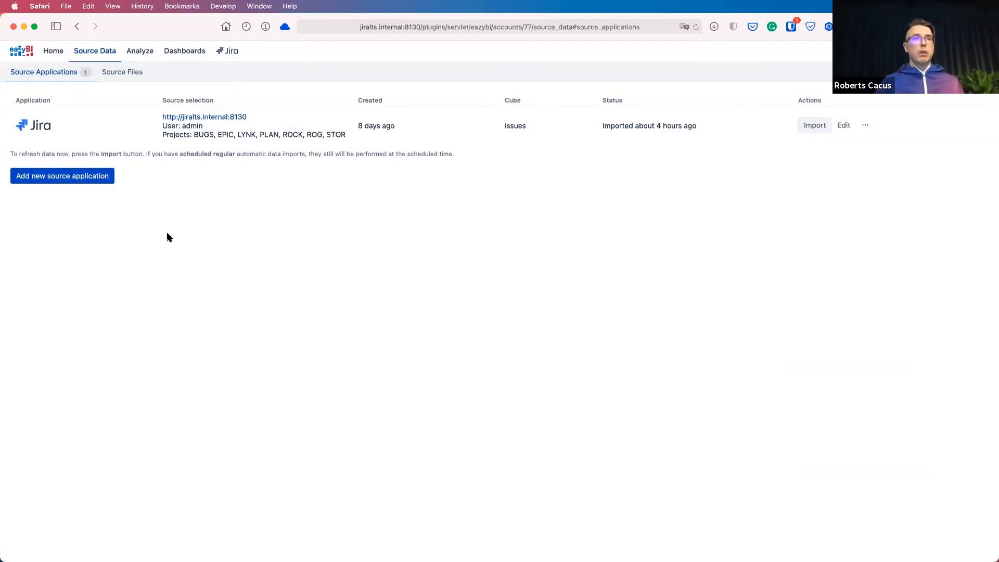
{"action": "left_click", "coordinate": [101, 179]}
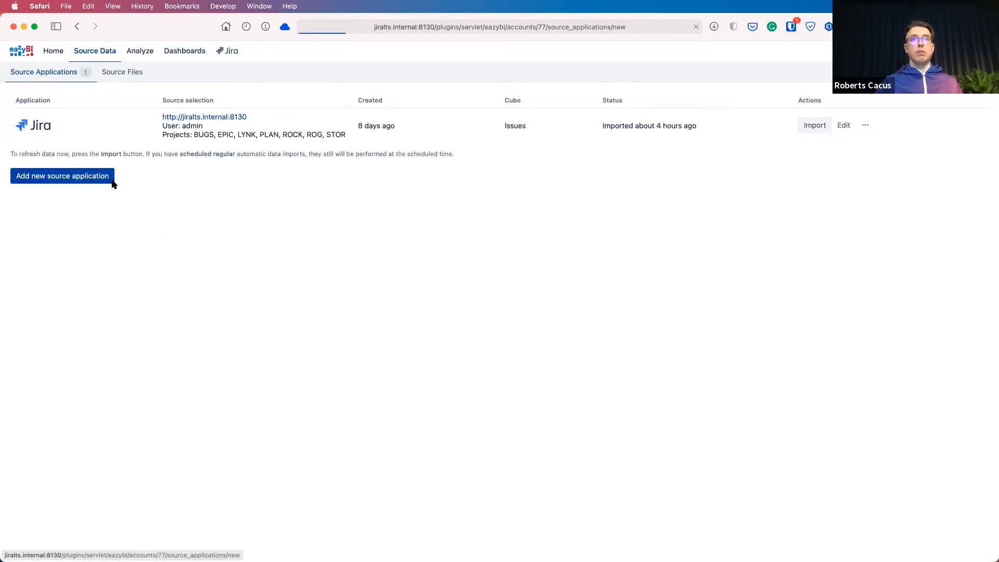
{"action": "left_click", "coordinate": [582, 125]}
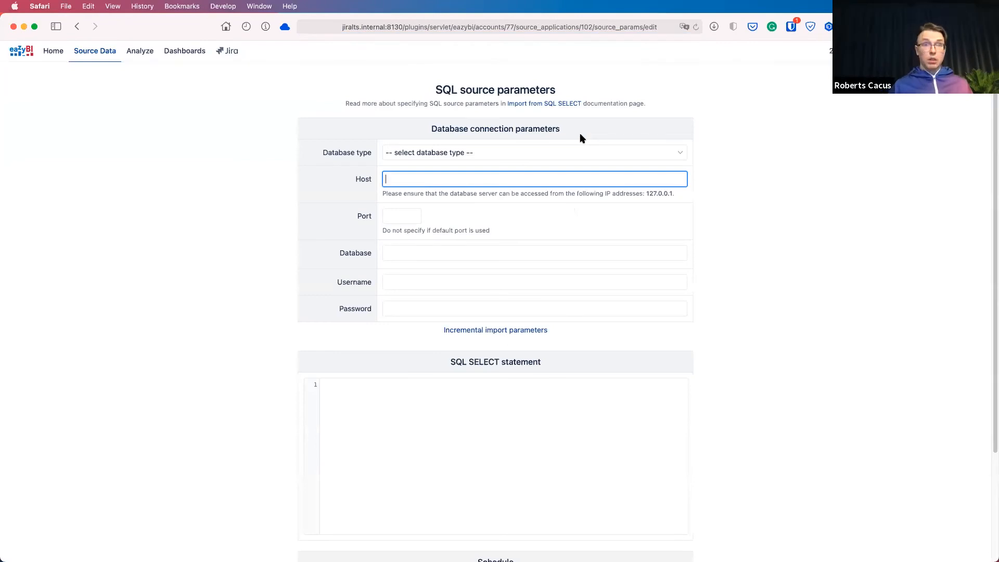
{"action": "left_click", "coordinate": [570, 158]}
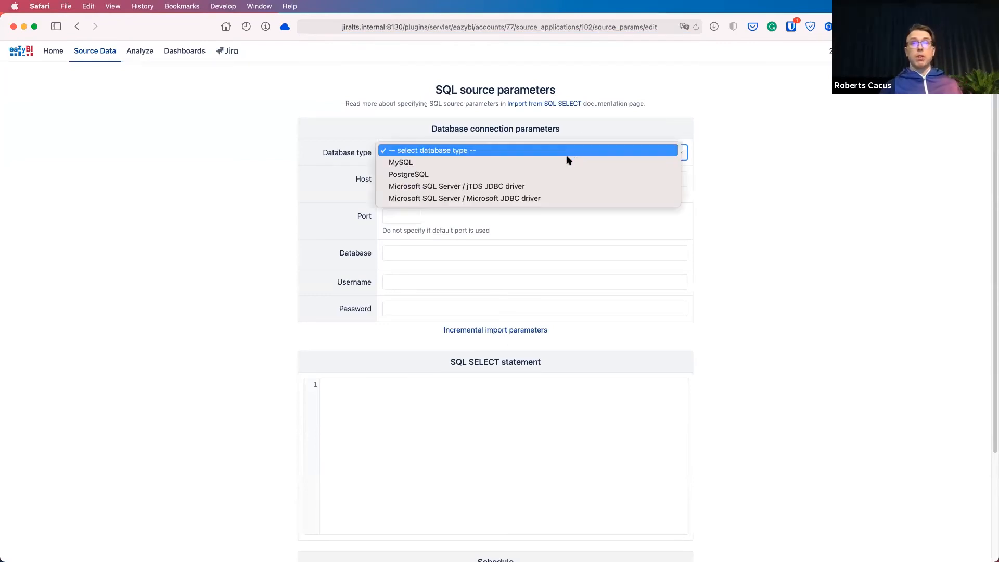
{"action": "left_click", "coordinate": [543, 199]}
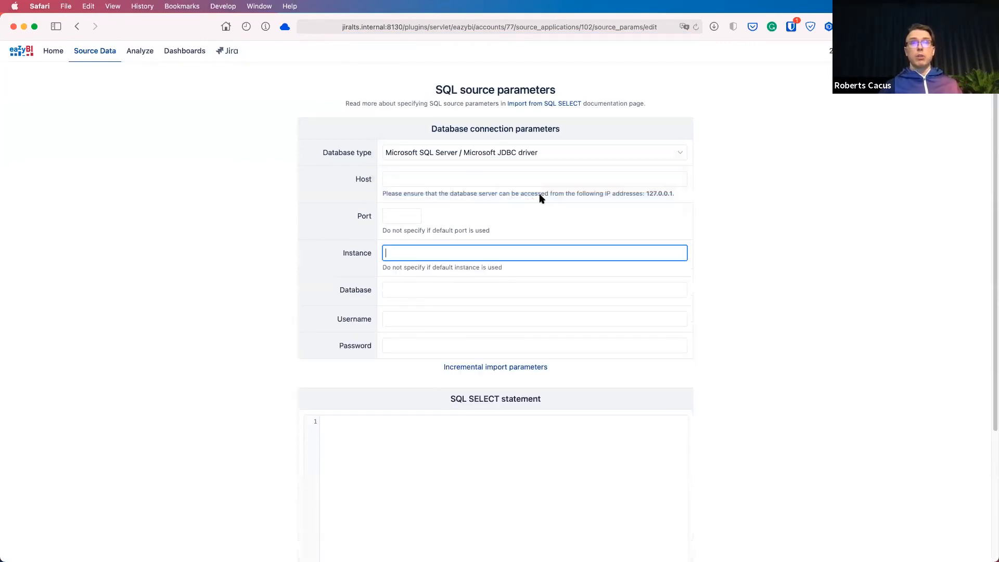
- Fill in the connection parameters with host localhost, database jiraLTS, username jiradbuser and the database password
{"action": "left_click", "coordinate": [494, 186]}
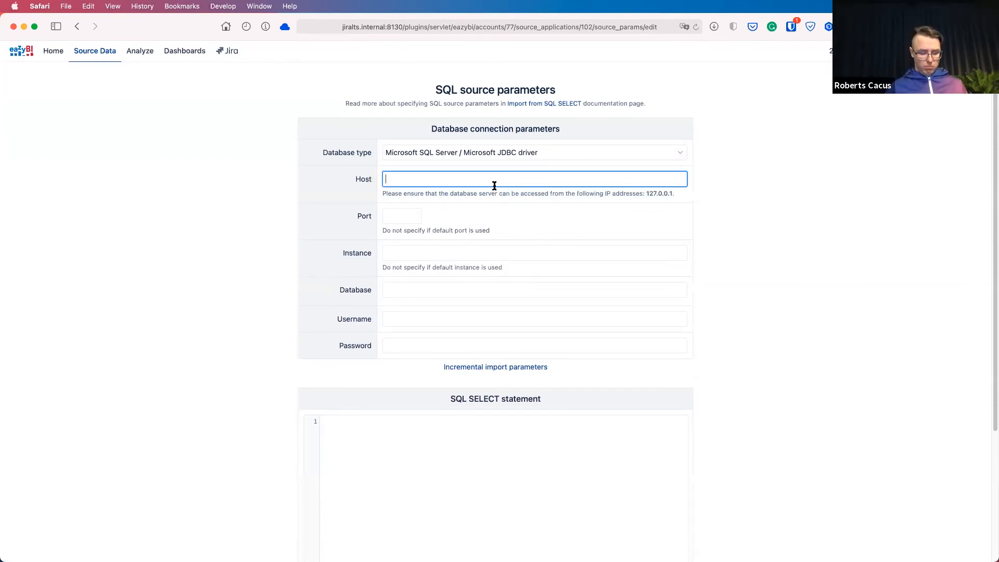
{"action": "type", "text": "localhost"}
{"action": "key", "text": "Tab"}
{"action": "key", "text": "Tab"}
{"action": "key", "text": "Tab"}
{"action": "type", "text": "jiraLTS"}
{"action": "key", "text": "Tab"}
{"action": "type", "text": "jiradbuser"}
{"action": "key", "text": "Tab"}
{"action": "type", "text": "•••••••••••"}
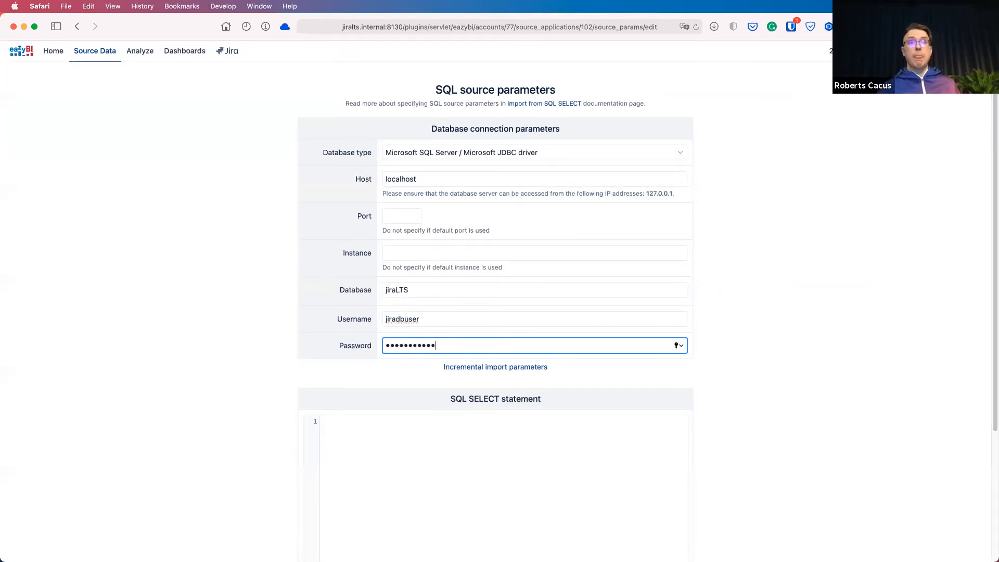
- Enter a SQL statement selecting ID, NAME and GOAL from jiraschema.AO_60DB71_SPRINT and continue to the column mapping
{"action": "left_click", "coordinate": [437, 507]}
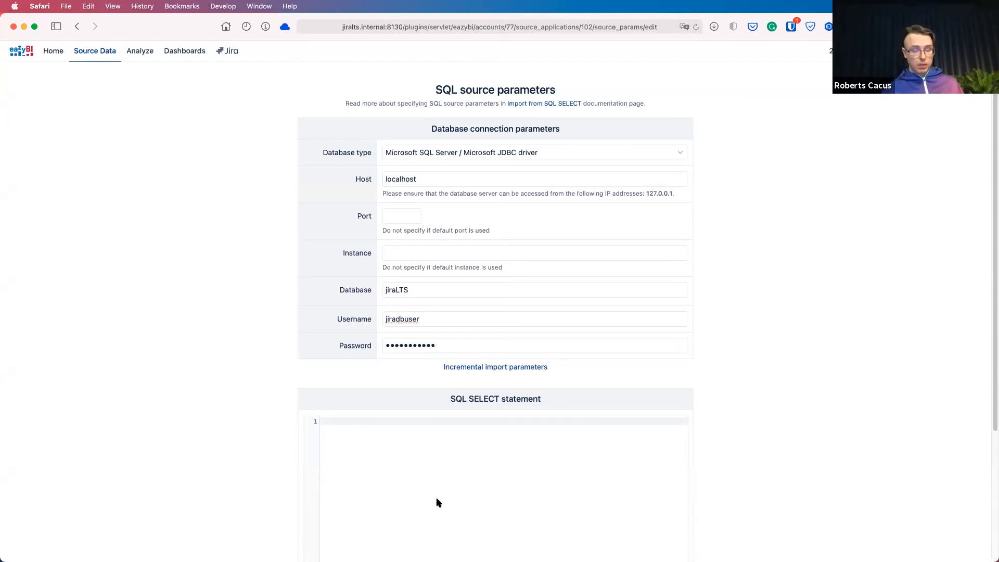
{"action": "type", "text": ":selec"}
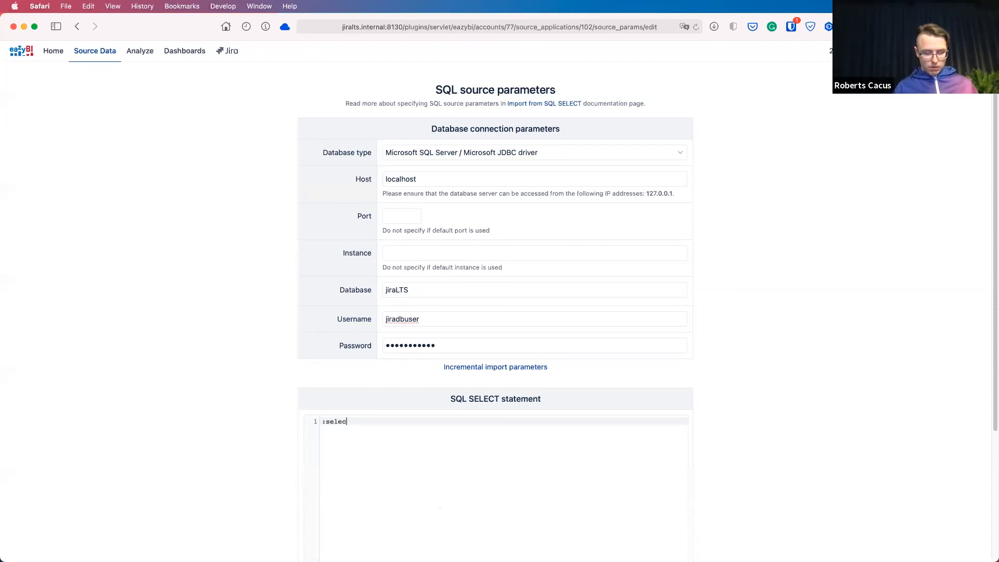
{"action": "type", "text": "t"}
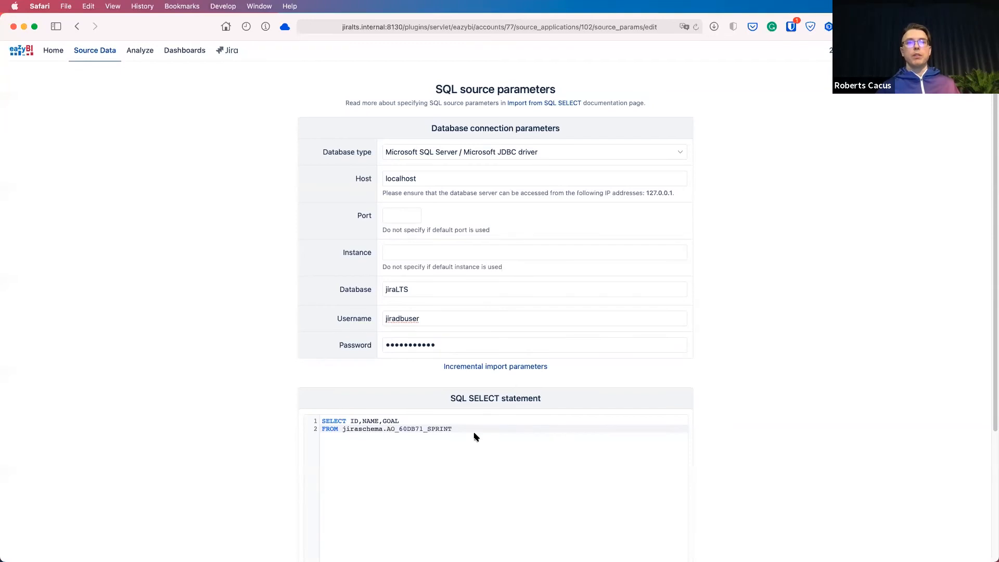
{"action": "scroll", "coordinate": [474, 433], "scroll_direction": "down", "scroll_amount": 5}
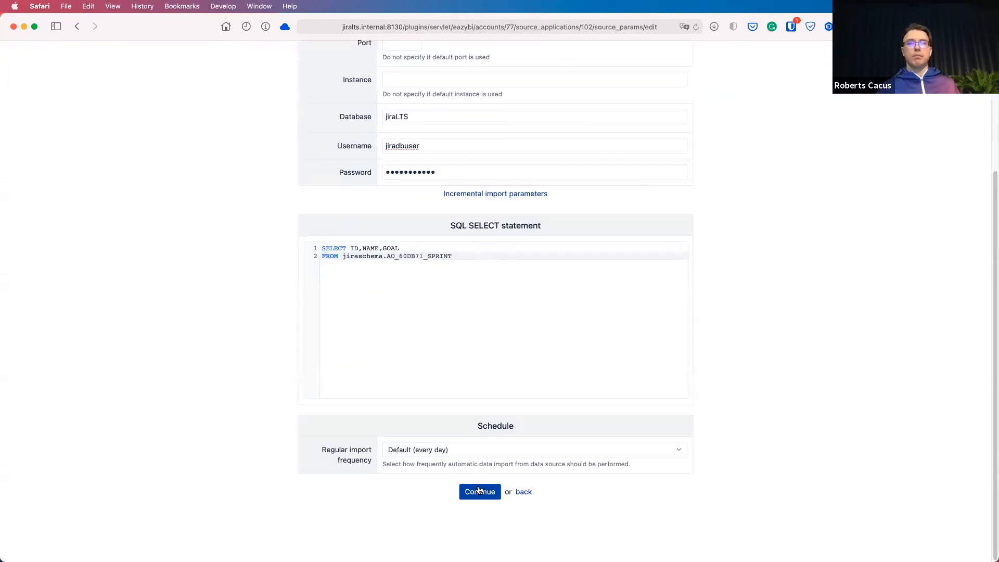
{"action": "left_click", "coordinate": [480, 491]}
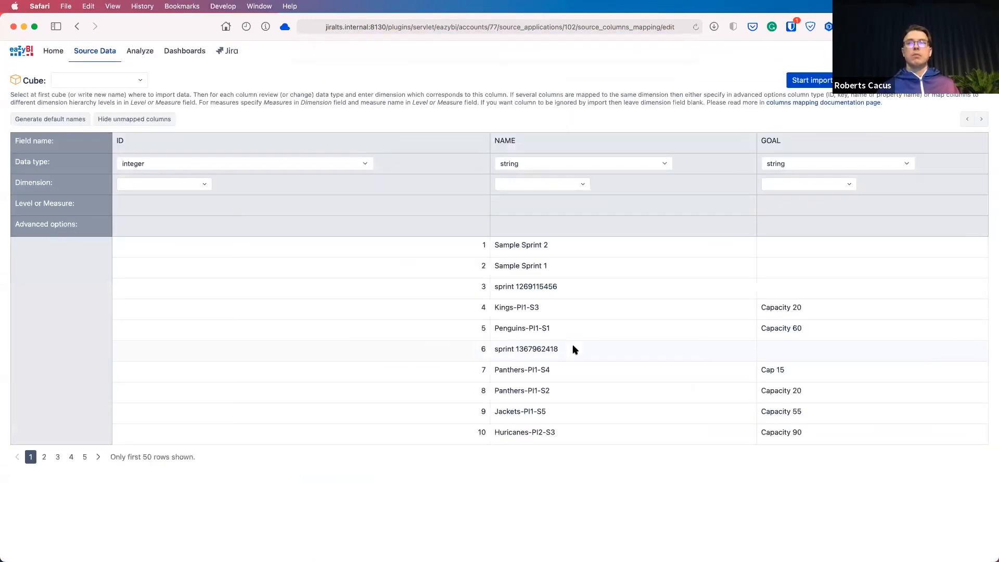
- Examine the ID, NAME and GOAL preview columns, focusing on the PI part of the sprint names and the capacity in the goals
{"action": "left_click_drag", "start_coordinate": [106, 137], "coordinate": [624, 176]}
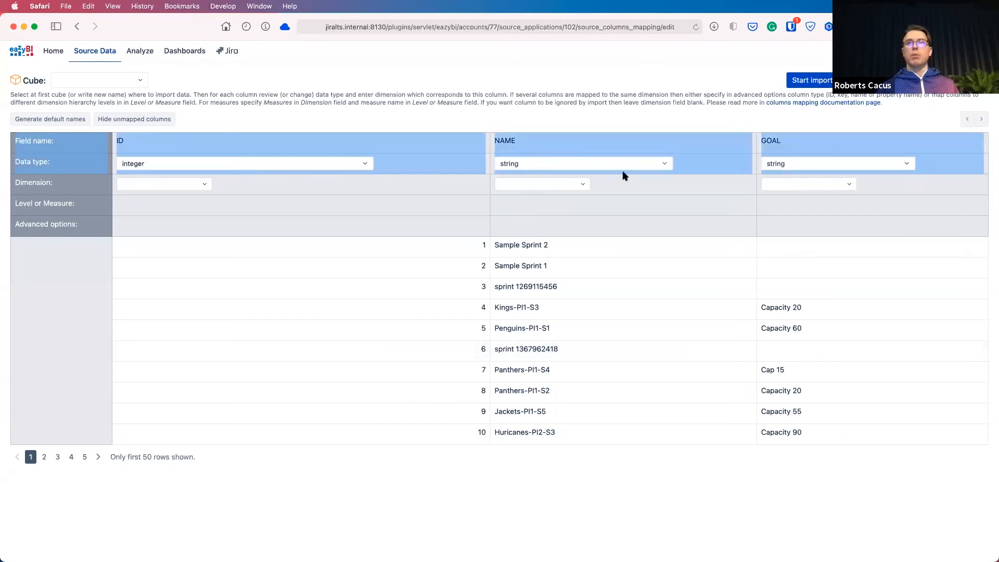
{"action": "left_click", "coordinate": [325, 281]}
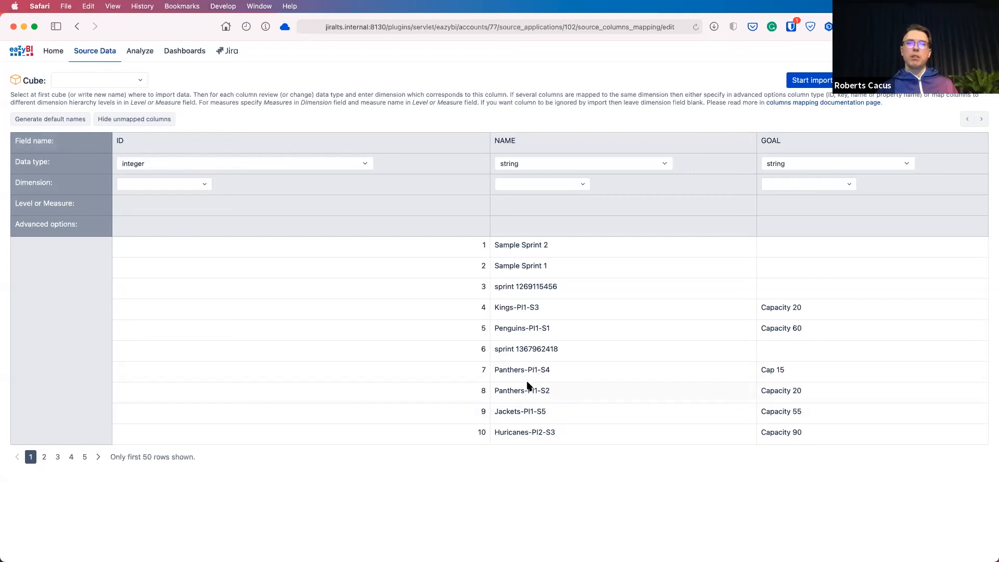
{"action": "left_click_drag", "start_coordinate": [527, 389], "coordinate": [535, 389]}
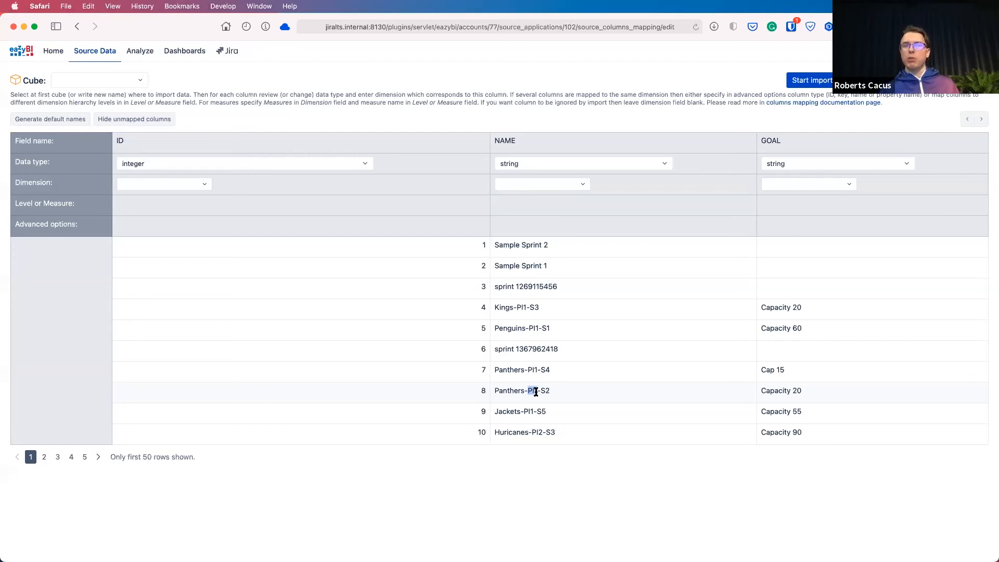
{"action": "left_click", "coordinate": [803, 389]}
{"action": "left_click_drag", "start_coordinate": [801, 389], "coordinate": [793, 391]}
{"action": "right_click", "coordinate": [795, 392]}
{"action": "left_click", "coordinate": [788, 392]}
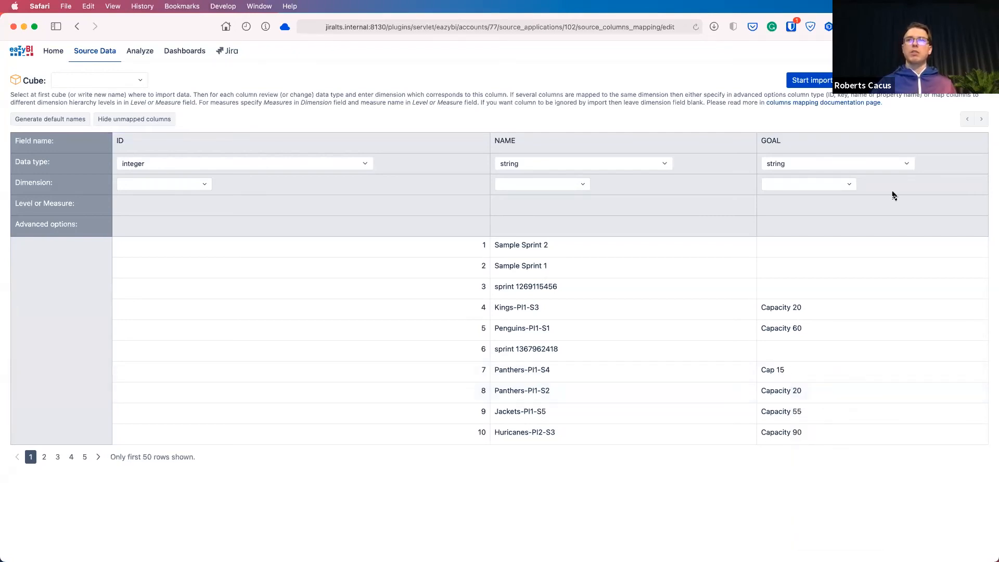
- Return to the SQL source parameters and extend the SELECT with CASE expressions deriving PI_name from the sprint name and Capacity from the goal
{"action": "left_click", "coordinate": [948, 81]}
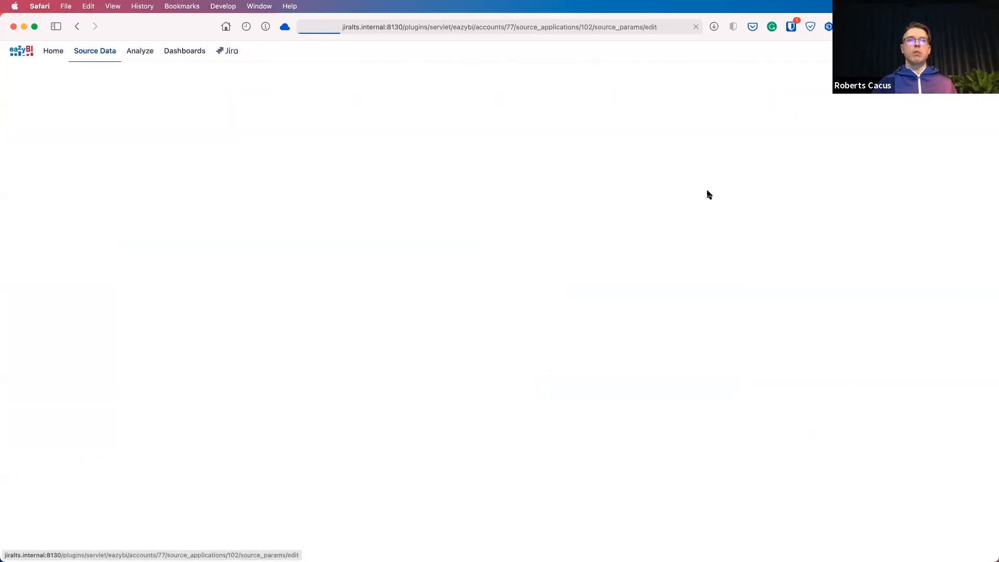
{"action": "left_click", "coordinate": [495, 440]}
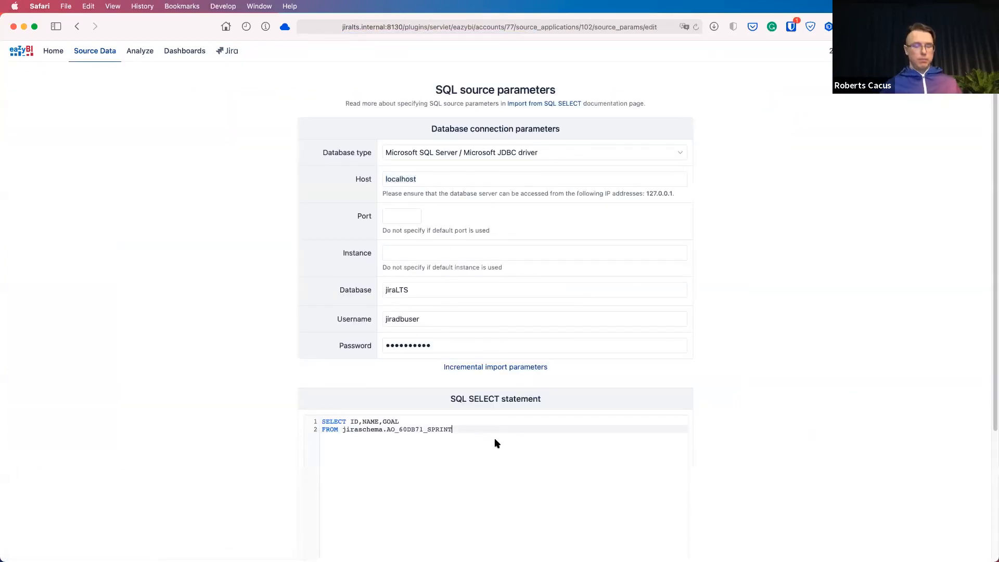
{"action": "key", "text": "Up"}
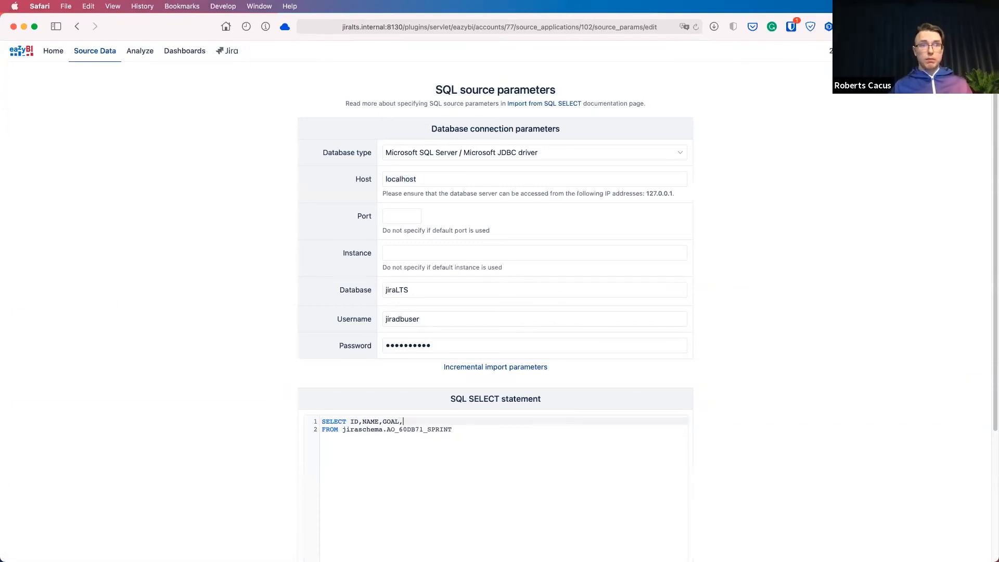
{"action": "type", "text": ","}
{"action": "key", "text": "Return"}
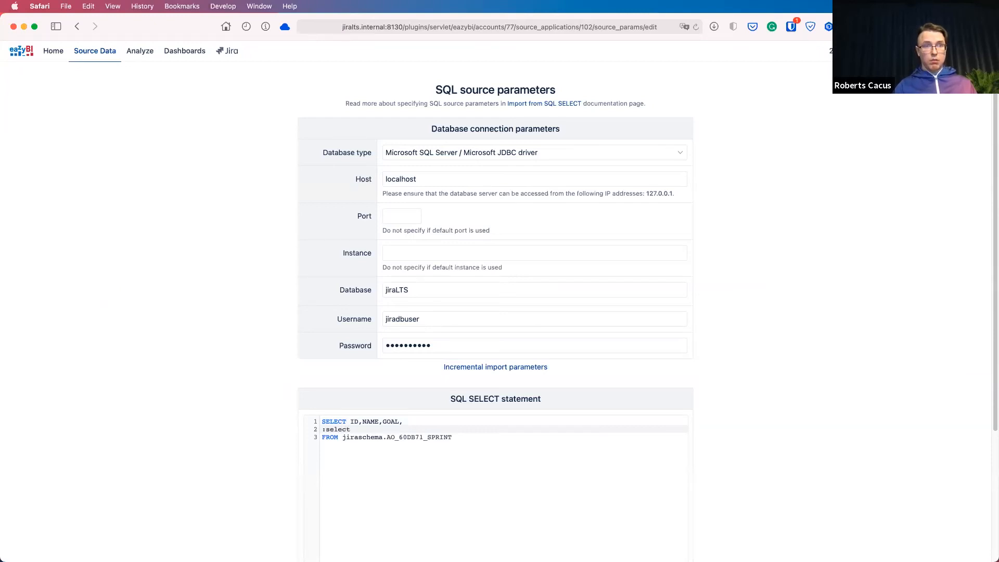
{"action": "type", "text": ":select"}
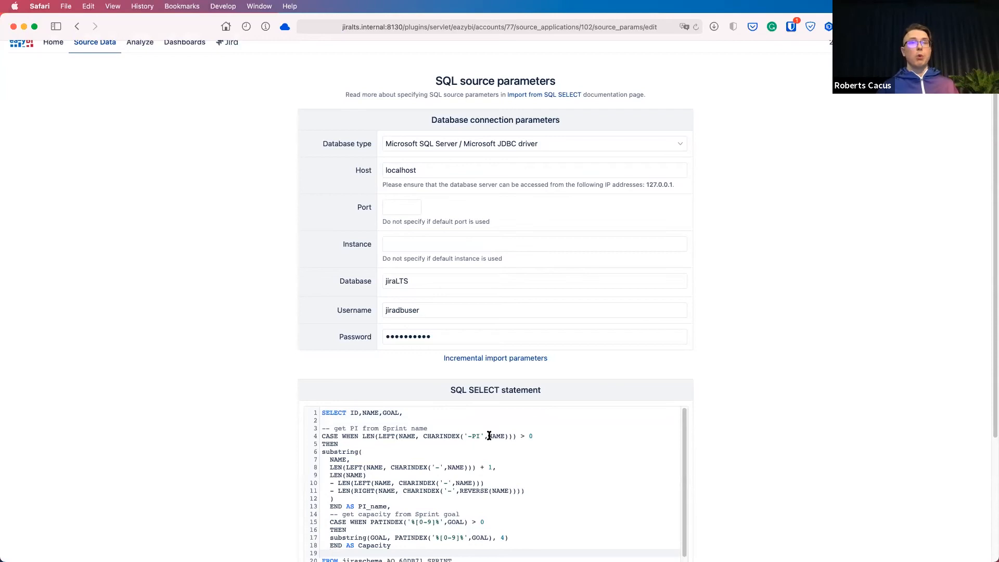
- Continue from the extended SQL SELECT statement to the source column mapping
{"action": "scroll", "coordinate": [451, 456], "scroll_direction": "down", "scroll_amount": 1}
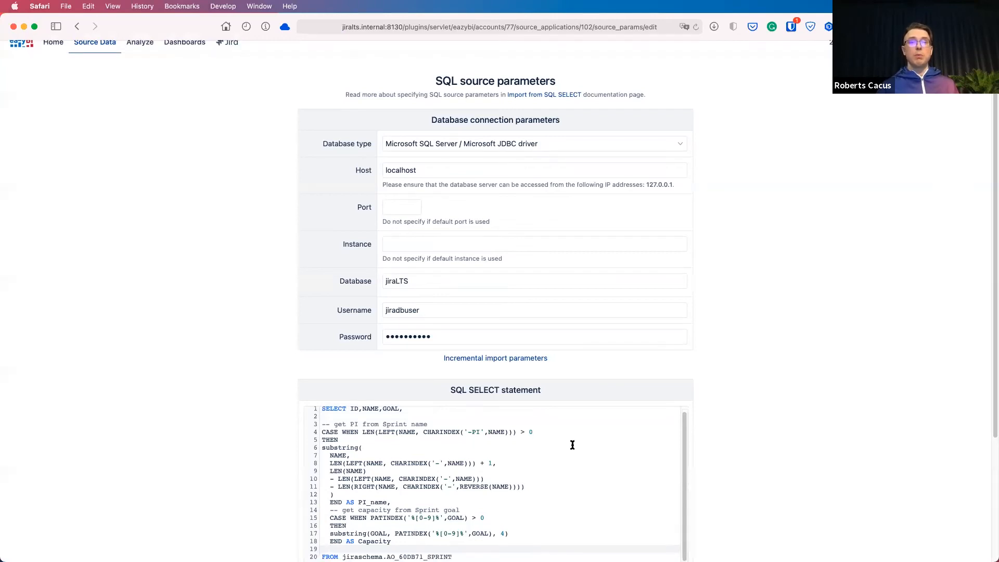
{"action": "scroll", "coordinate": [697, 448], "scroll_direction": "down", "scroll_amount": 3}
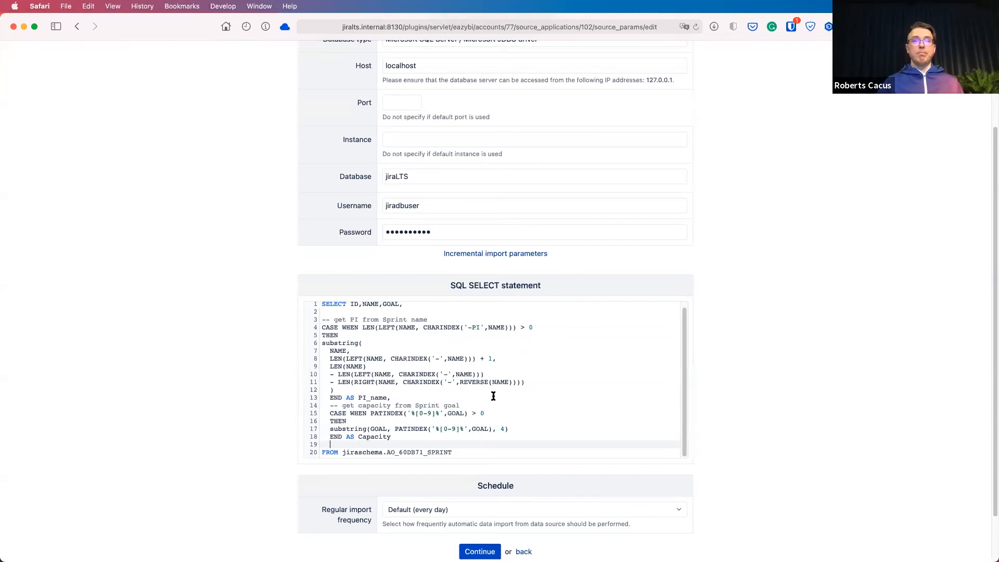
{"action": "left_click", "coordinate": [480, 551]}
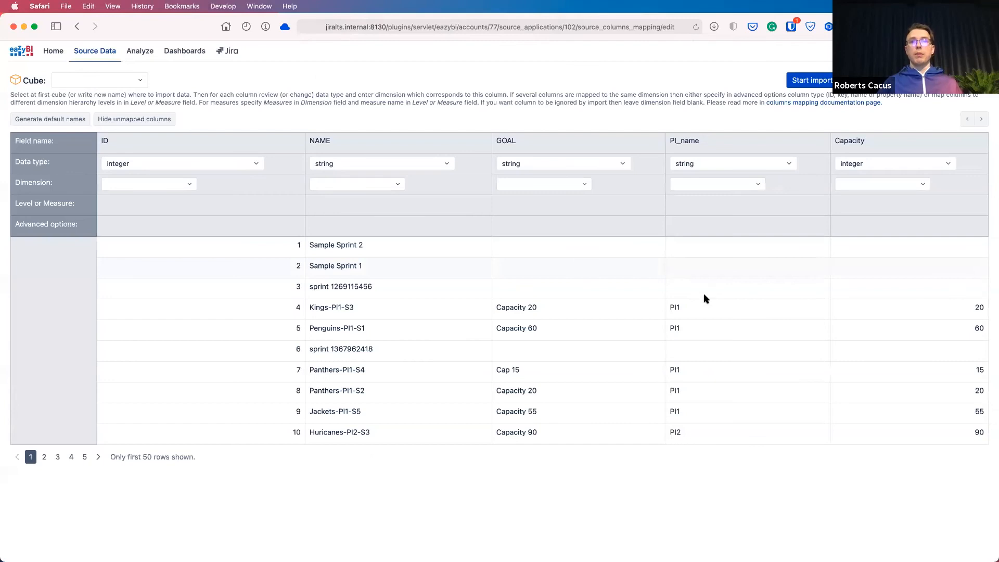
- Examine the derived PI_name and Capacity columns in the preview rows, including the fifth page
{"action": "left_click_drag", "start_coordinate": [670, 141], "coordinate": [706, 142]}
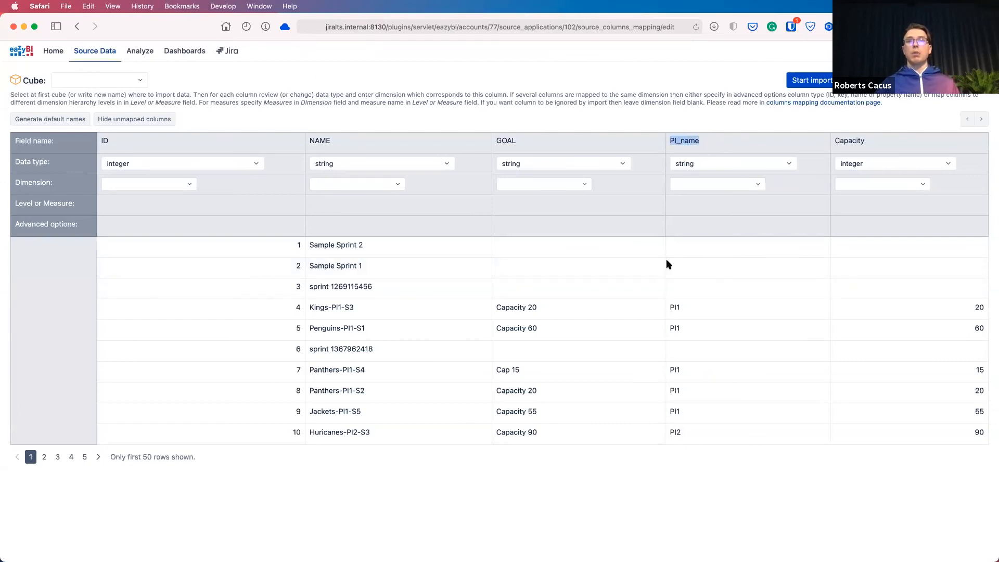
{"action": "left_click_drag", "start_coordinate": [680, 328], "coordinate": [663, 329]}
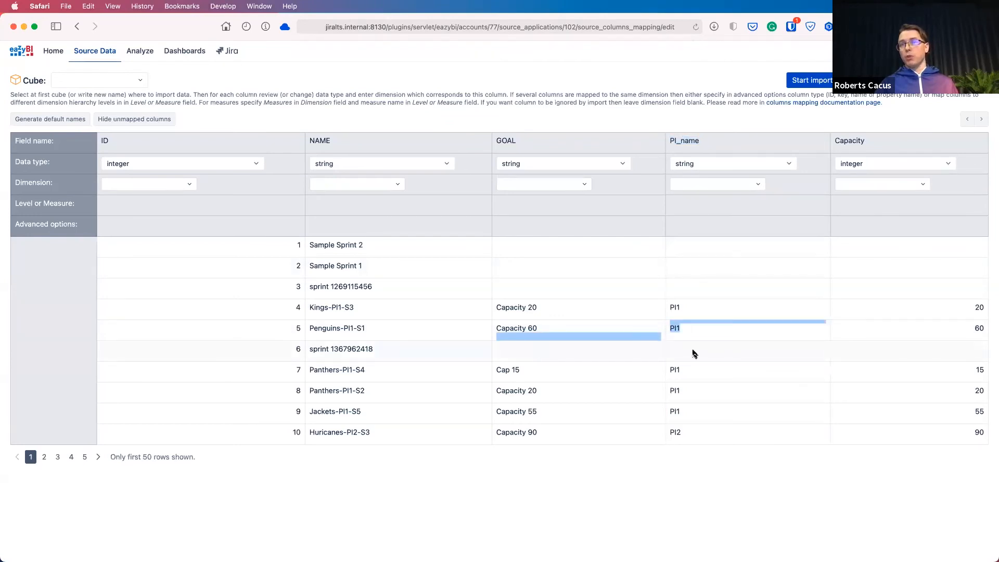
{"action": "left_click", "coordinate": [961, 328]}
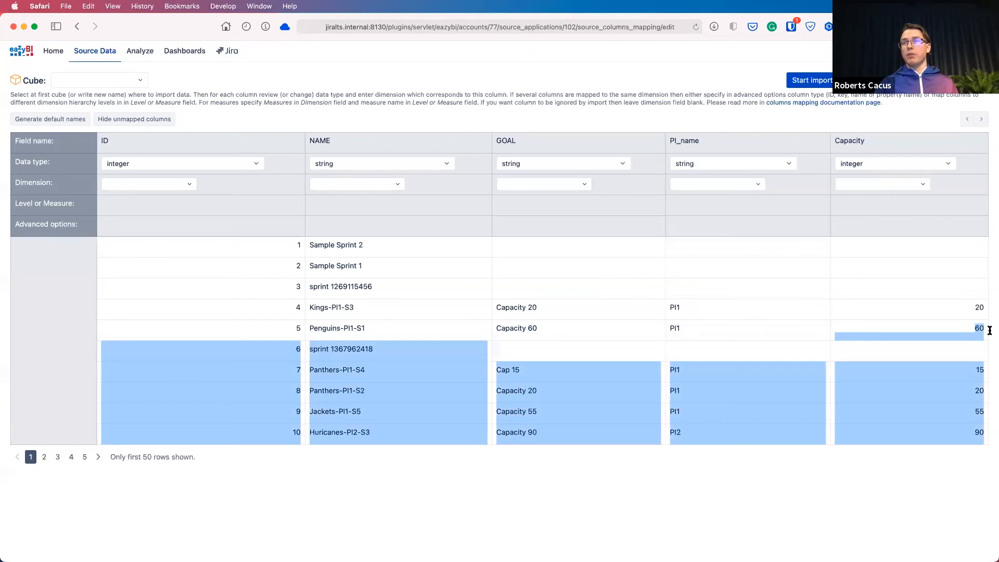
{"action": "left_click_drag", "start_coordinate": [975, 326], "coordinate": [981, 328]}
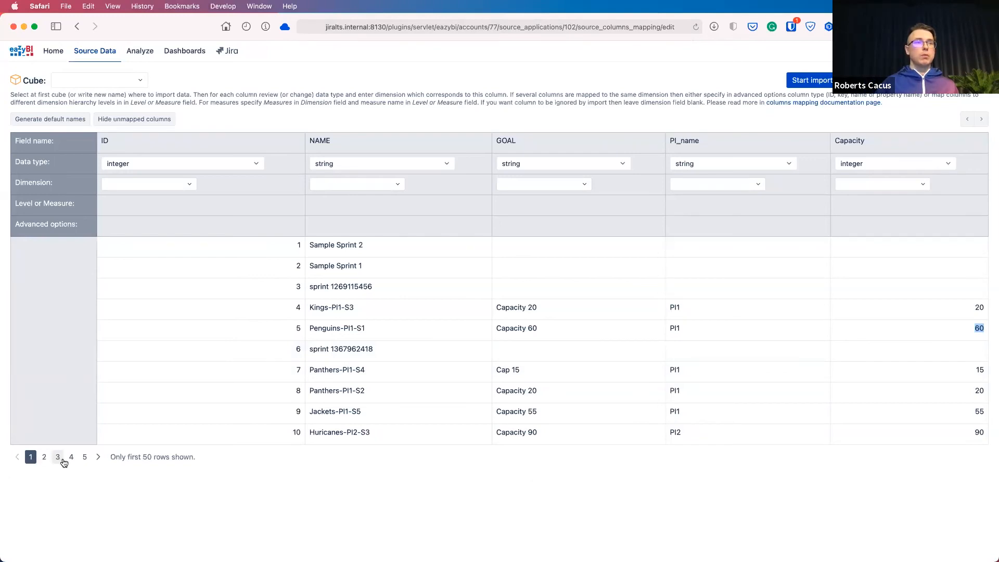
{"action": "left_click", "coordinate": [84, 458]}
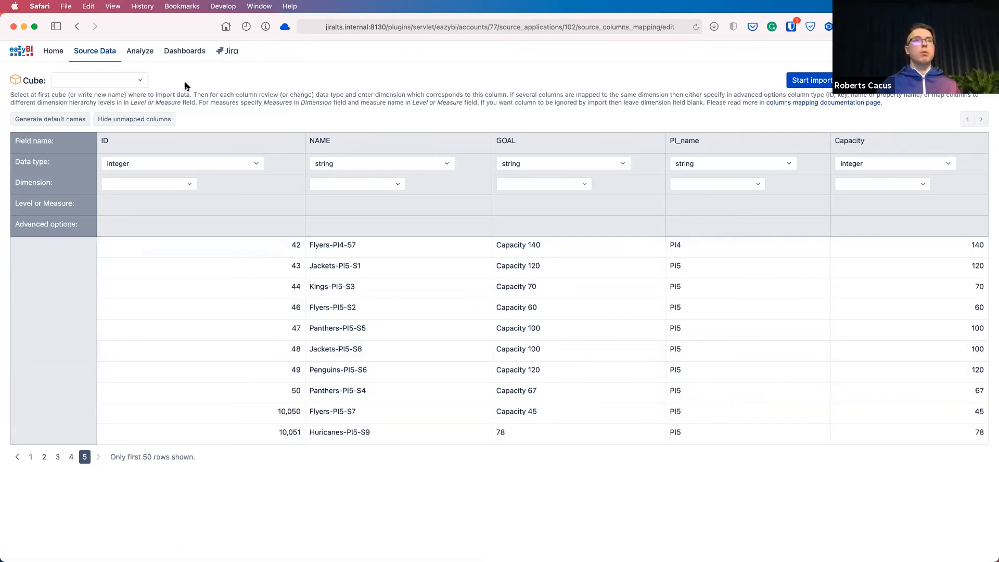
- Choose the Issues cube as the import target and map the ID column to the Sprint dimension at Sprint level
{"action": "left_click", "coordinate": [137, 80]}
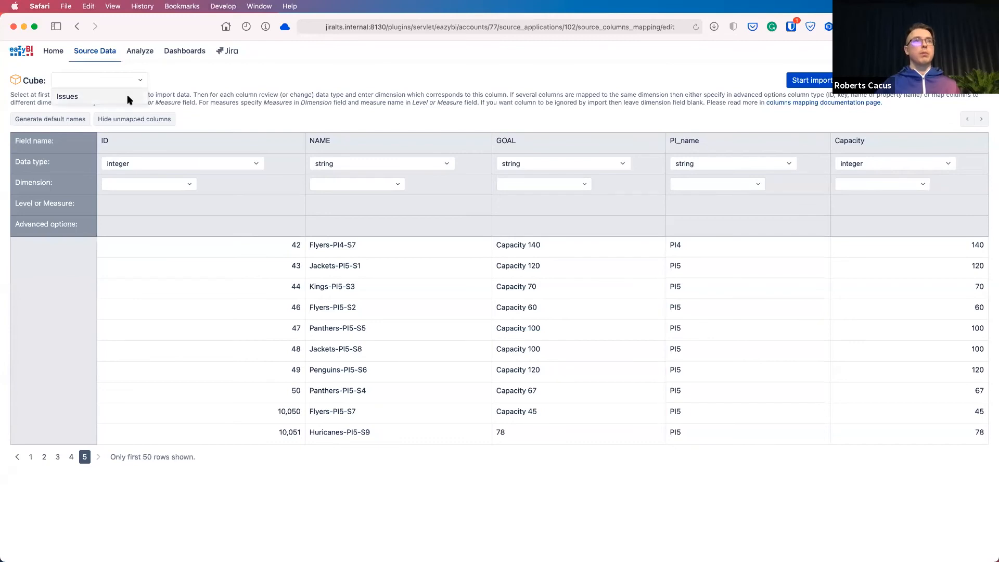
{"action": "left_click", "coordinate": [129, 97]}
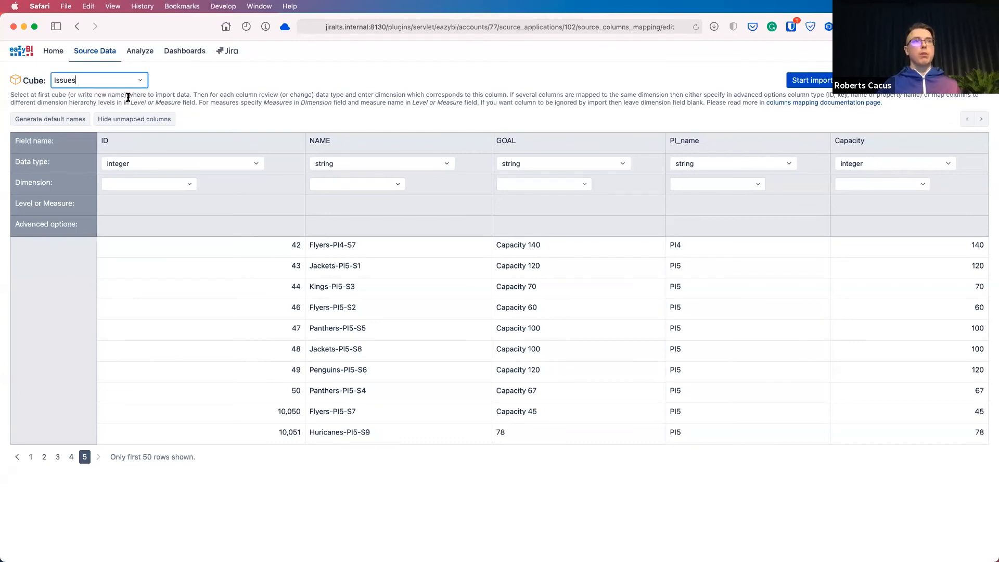
{"action": "left_click", "coordinate": [191, 182]}
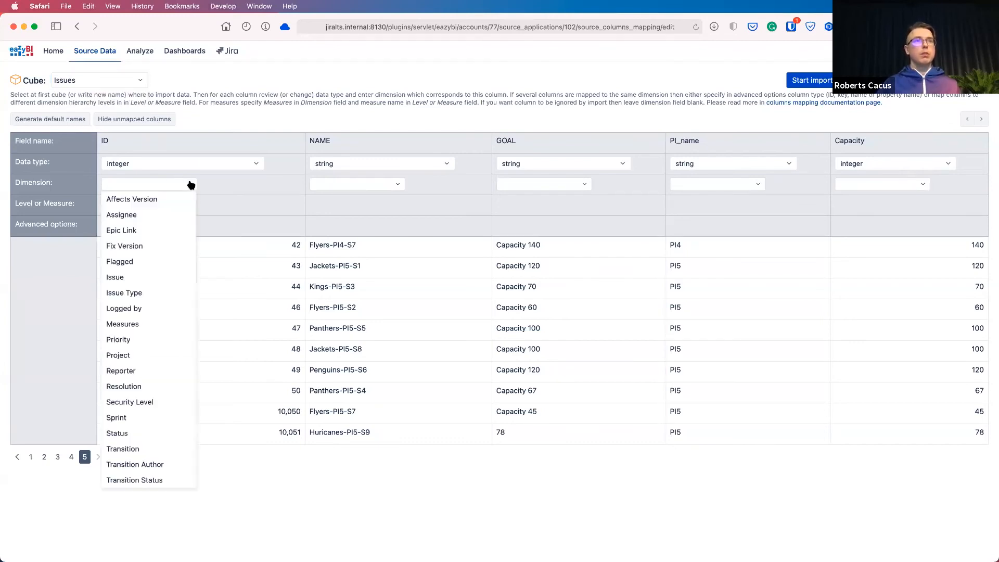
{"action": "left_click", "coordinate": [134, 419]}
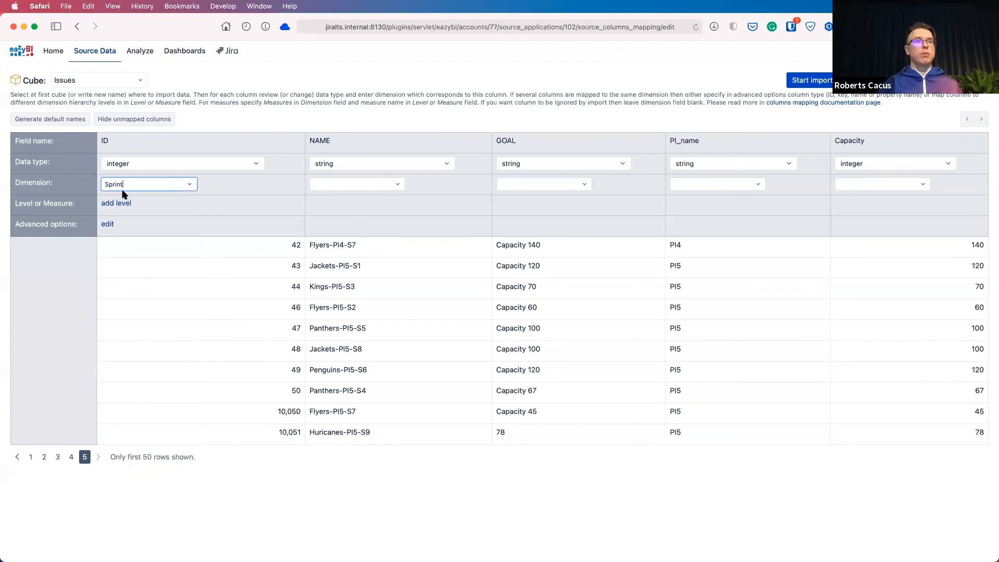
{"action": "left_click", "coordinate": [120, 203]}
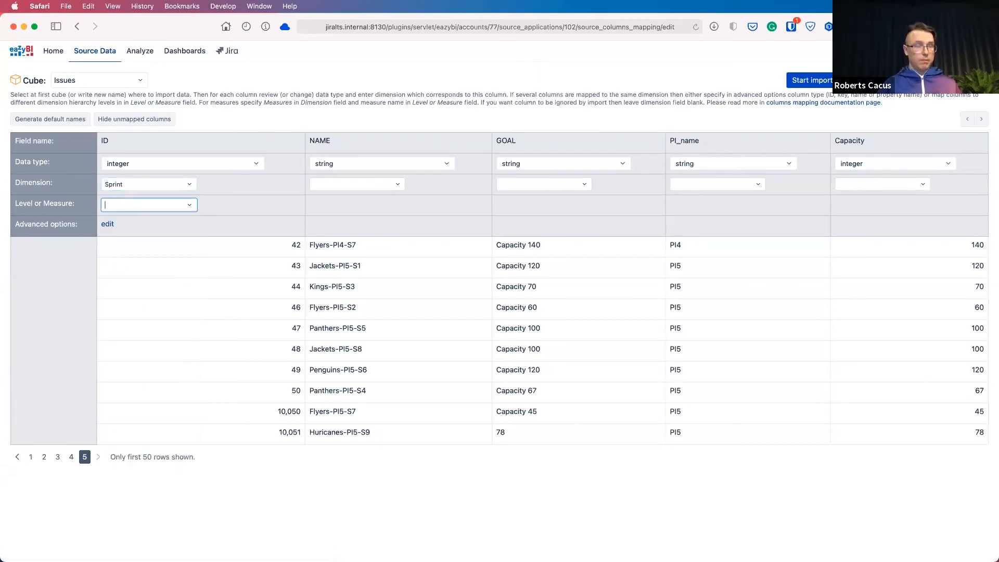
{"action": "type", "text": "s"}
{"action": "left_click", "coordinate": [120, 220]}
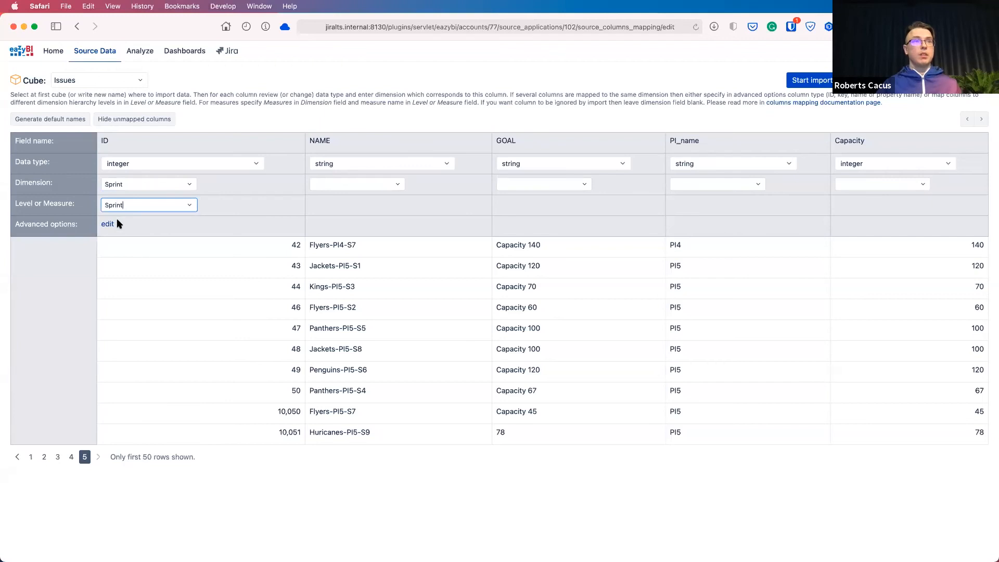
- Set the ID column's advanced options to Key column and Skip missing
{"action": "left_click", "coordinate": [106, 224]}
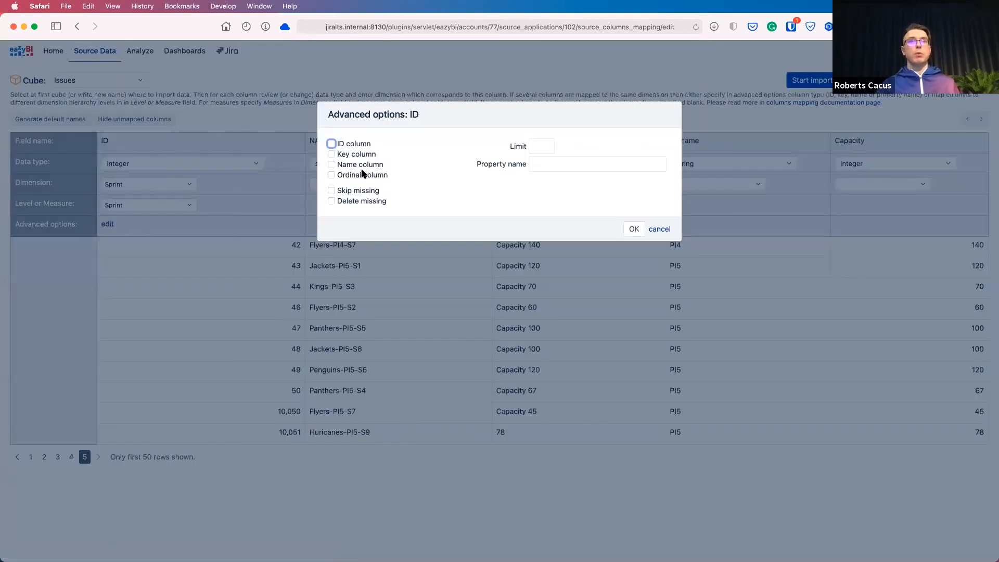
{"action": "left_click", "coordinate": [369, 155]}
{"action": "left_click", "coordinate": [367, 192]}
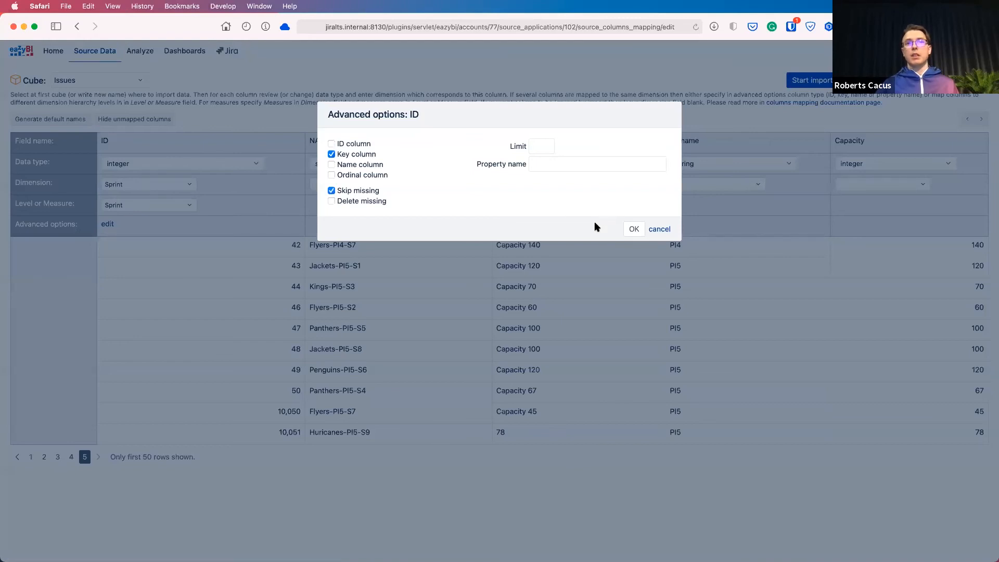
{"action": "left_click", "coordinate": [632, 228]}
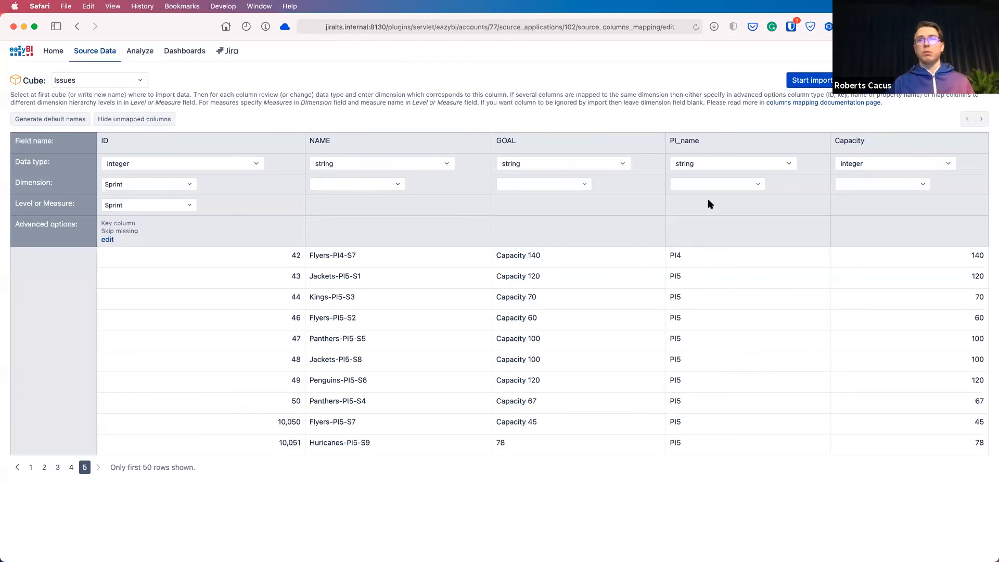
- Map the PI_name column to the Sprint dimension at Sprint level as a property named PI
{"action": "left_click", "coordinate": [758, 186]}
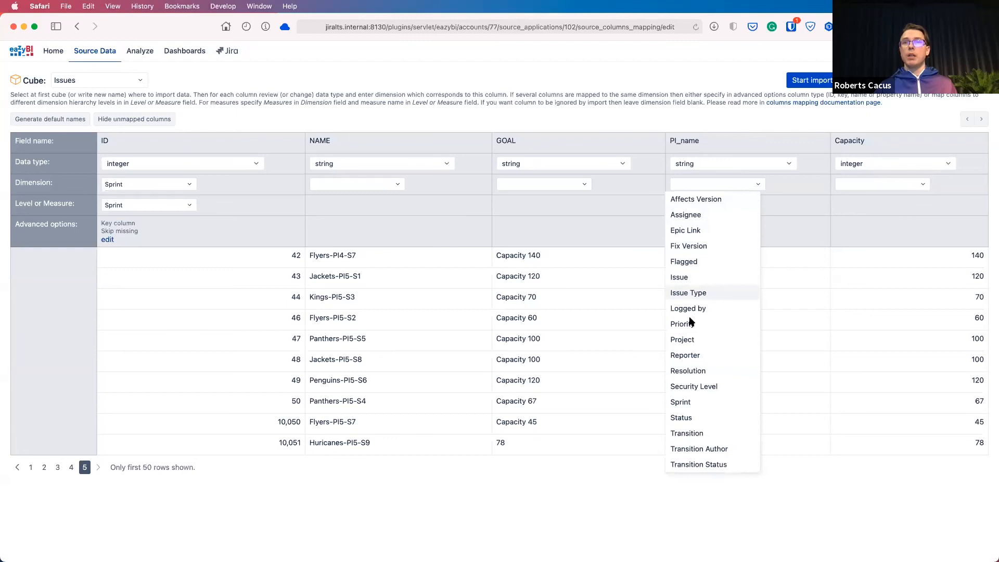
{"action": "left_click", "coordinate": [681, 402]}
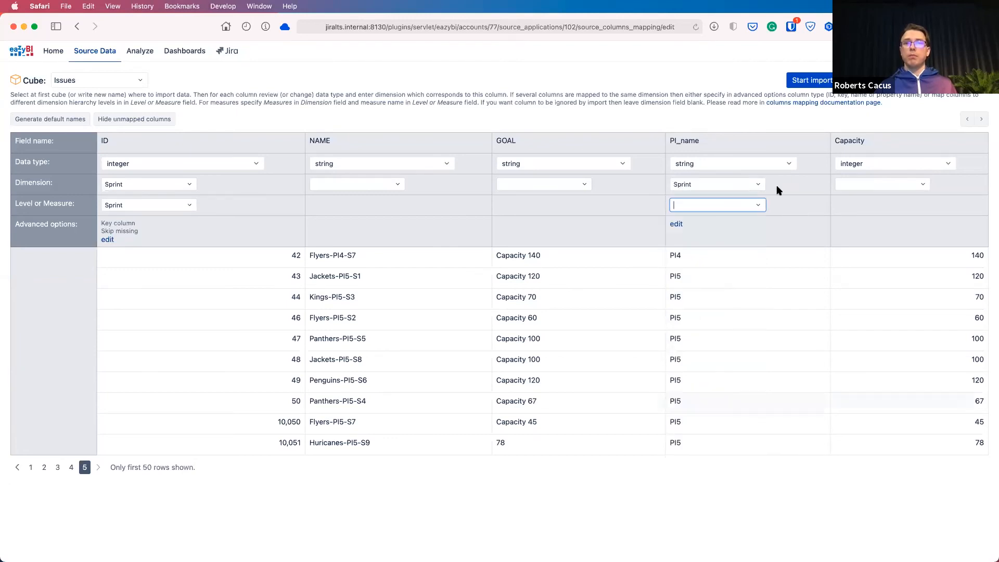
{"action": "left_click", "coordinate": [756, 211]}
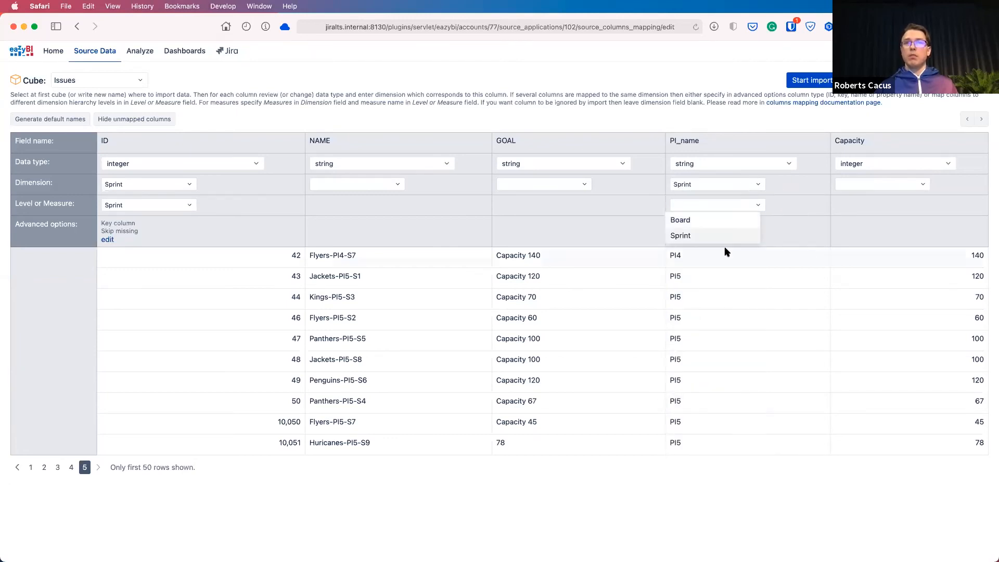
{"action": "left_click", "coordinate": [725, 235]}
{"action": "left_click", "coordinate": [676, 224]}
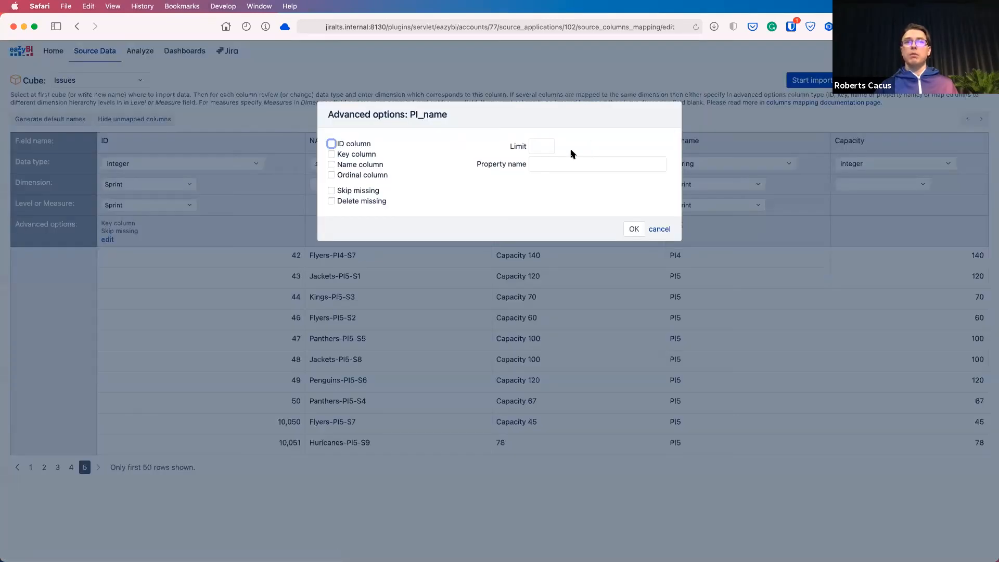
{"action": "left_click", "coordinate": [562, 164]}
{"action": "type", "text": "PI"}
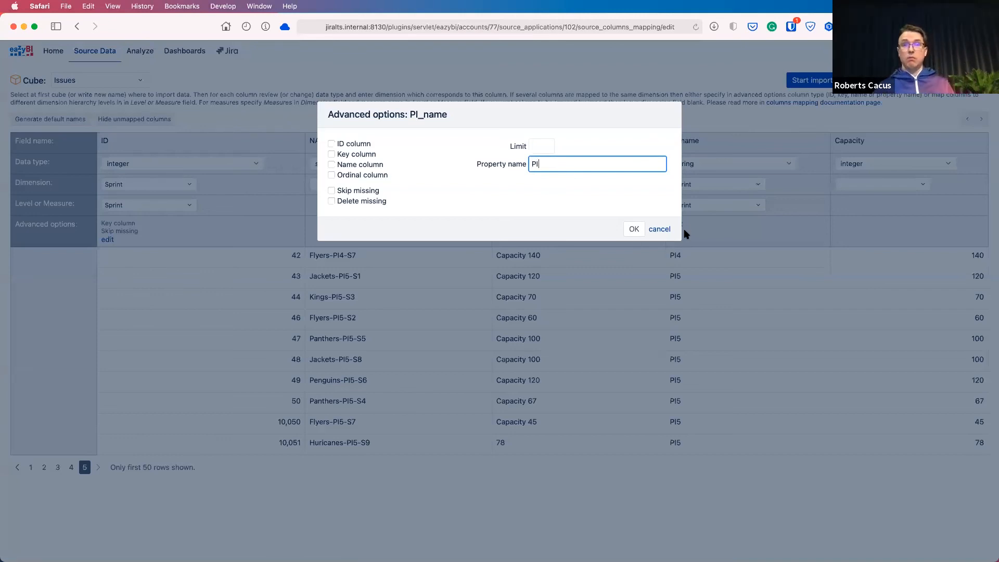
{"action": "left_click", "coordinate": [633, 227]}
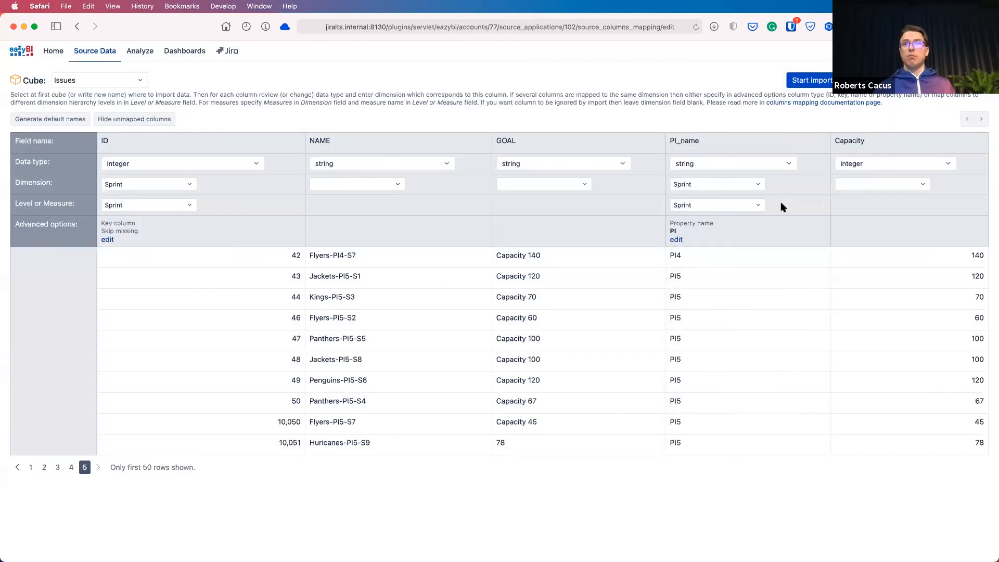
- Map the Capacity column to Measures as Capacity and start the SQL import
{"action": "left_click", "coordinate": [919, 186]}
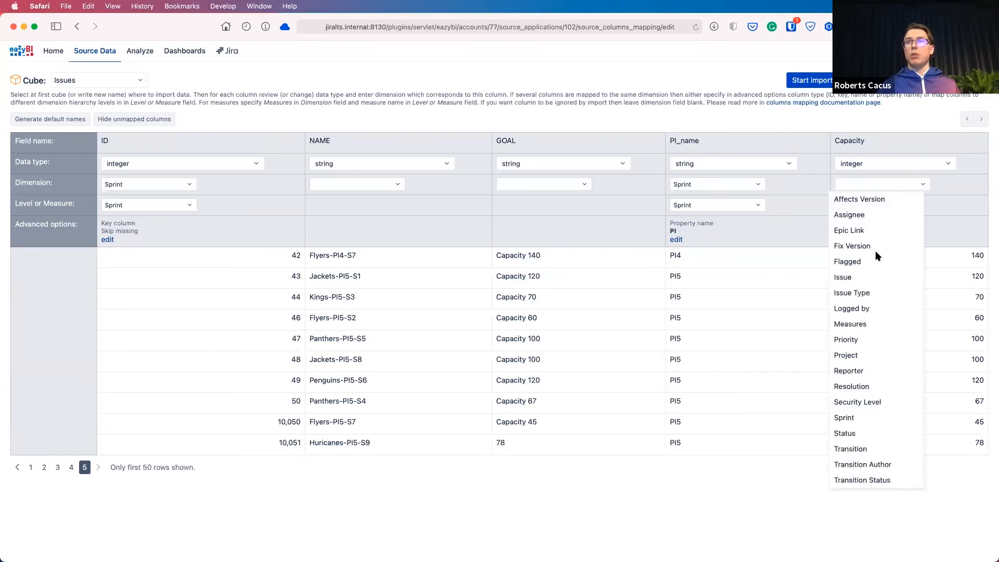
{"action": "left_click", "coordinate": [856, 326]}
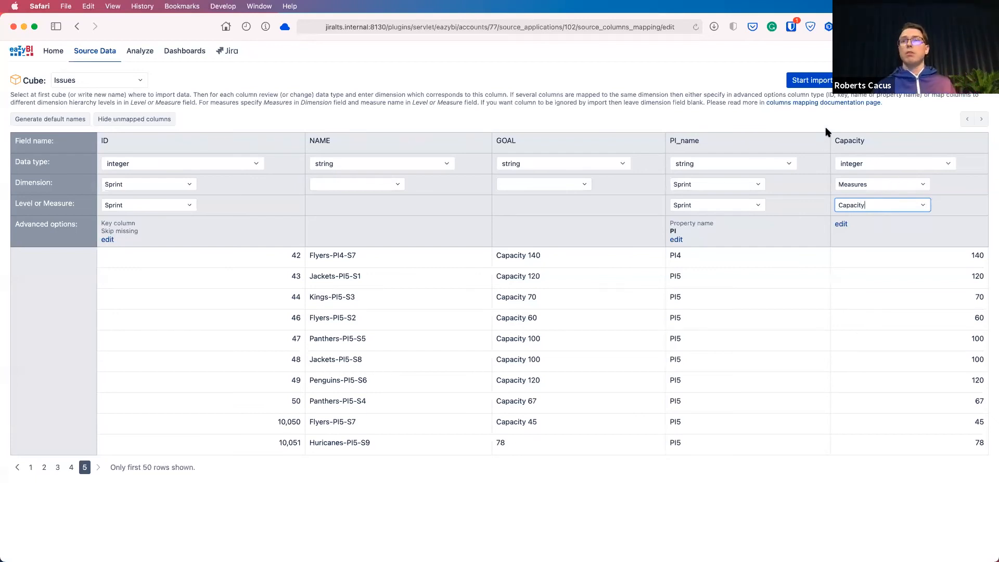
{"action": "left_click", "coordinate": [818, 89]}
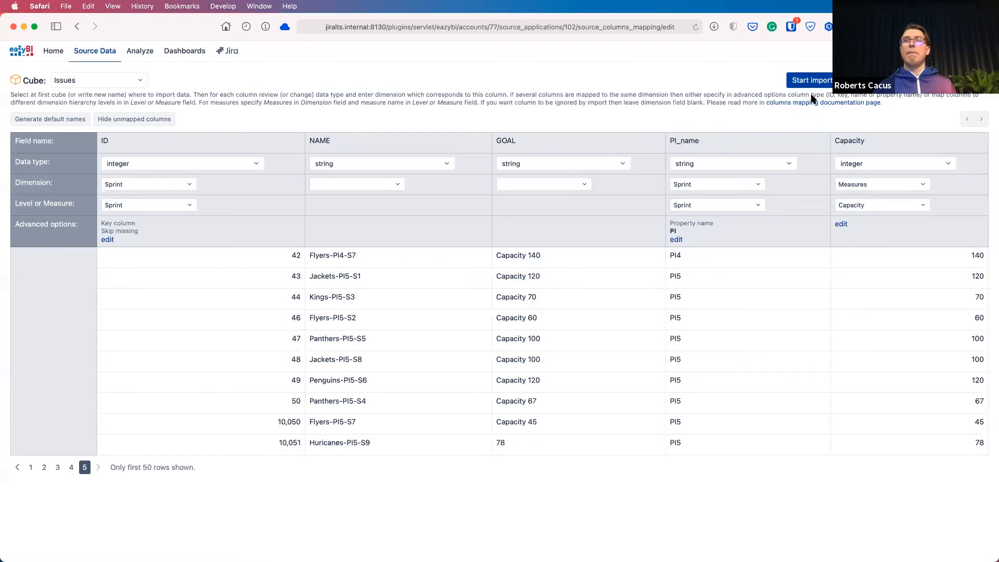
{"action": "left_click", "coordinate": [606, 194]}
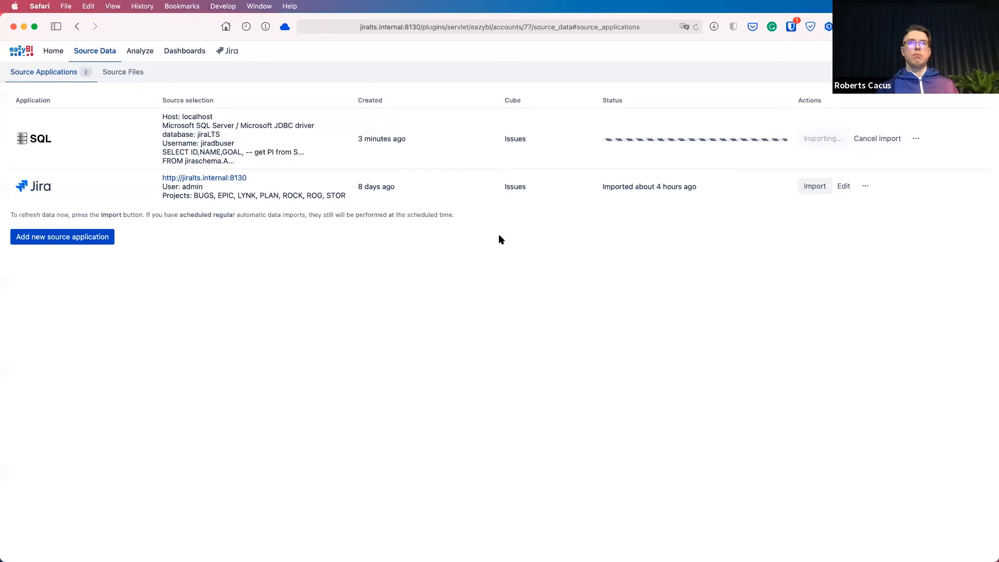
- Create a new report in the Issues cube with the Sprint dimension in rows, showing all Sprint level members
{"action": "left_click", "coordinate": [139, 54]}
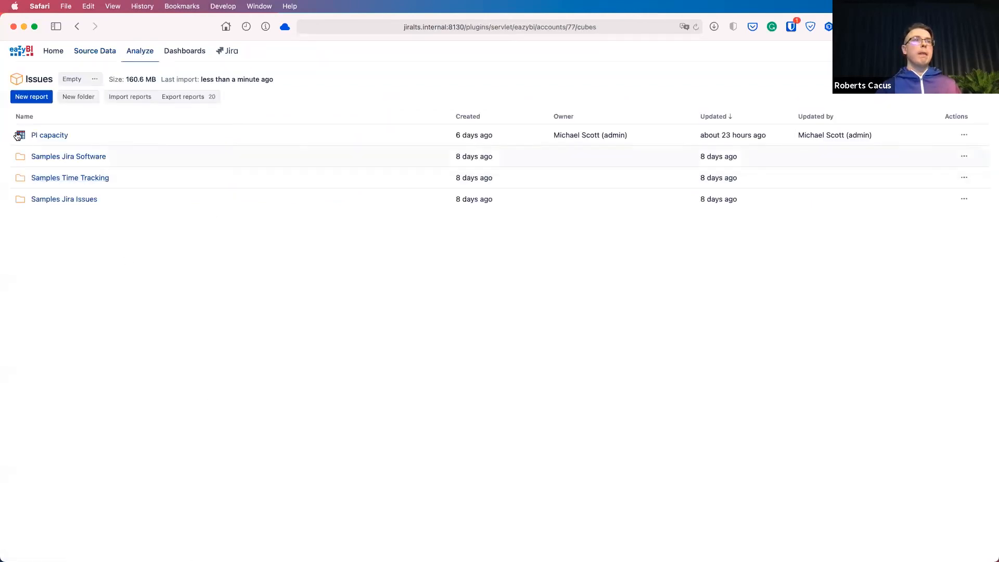
{"action": "left_click", "coordinate": [31, 97]}
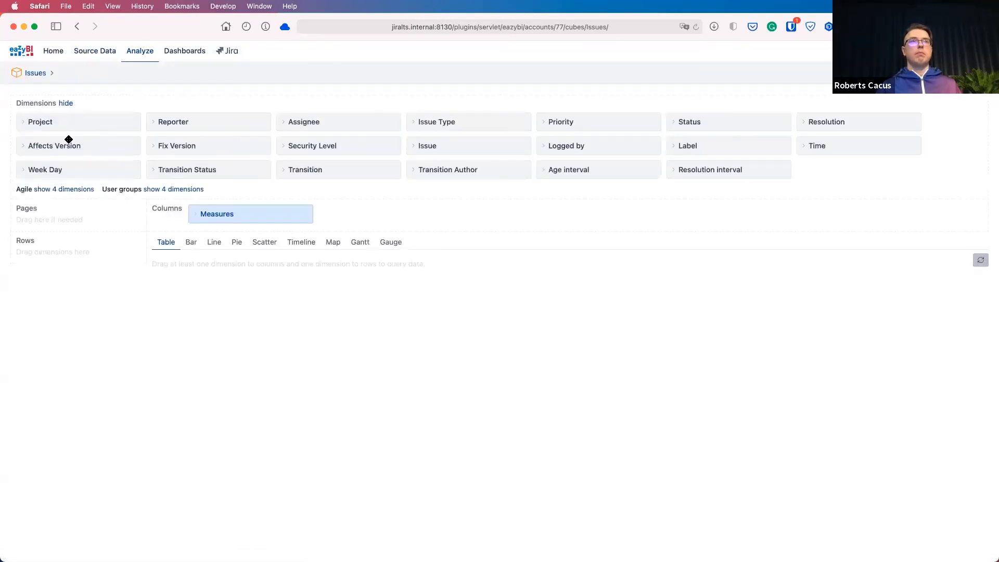
{"action": "left_click", "coordinate": [64, 191]}
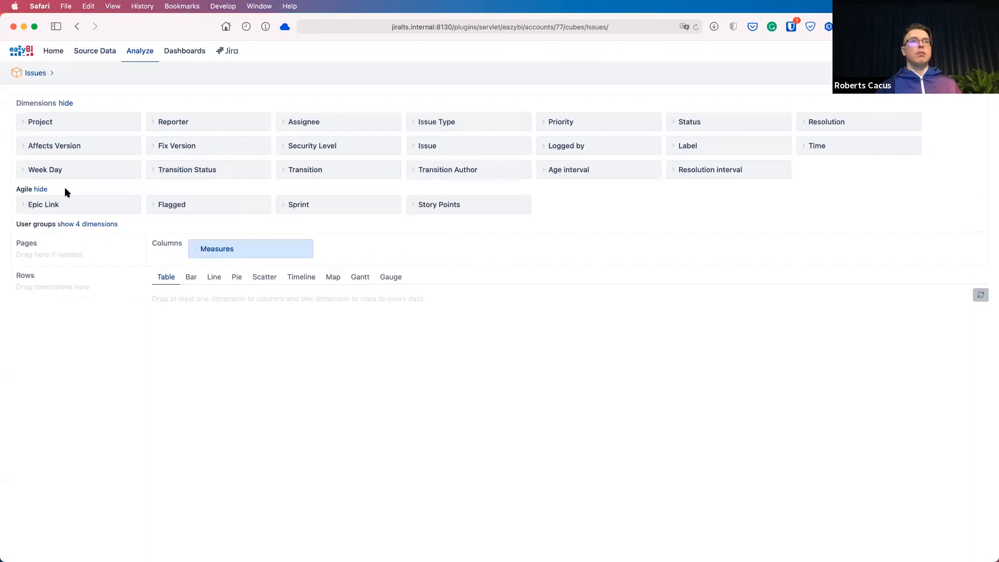
{"action": "left_click_drag", "start_coordinate": [306, 207], "coordinate": [81, 279]}
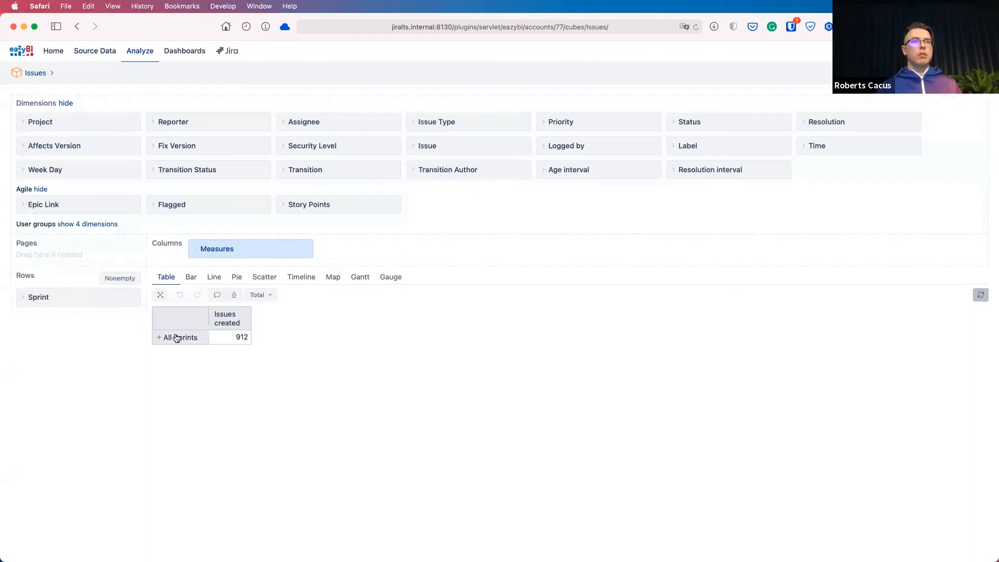
{"action": "left_click", "coordinate": [198, 333]}
{"action": "mouse_move", "coordinate": [238, 346]}
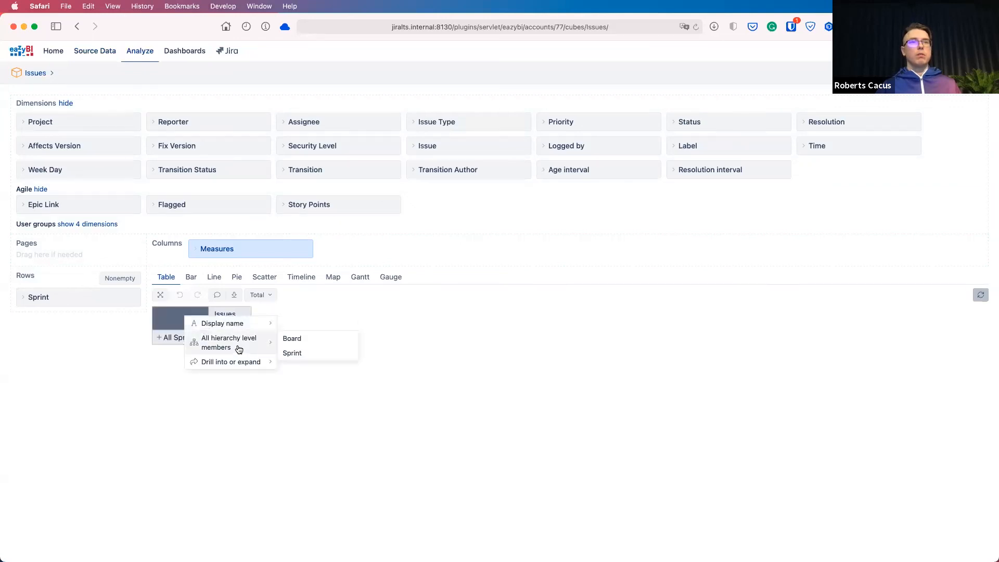
{"action": "left_click", "coordinate": [289, 352]}
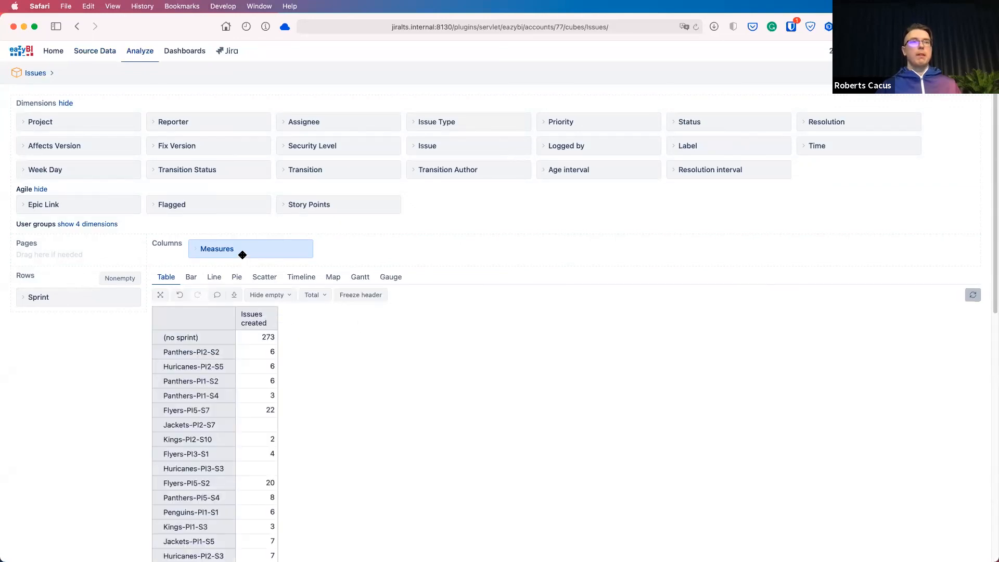
- Add the Sprint PI custom property to the report's columns by filtering the measures for "pi"
{"action": "left_click", "coordinate": [242, 254]}
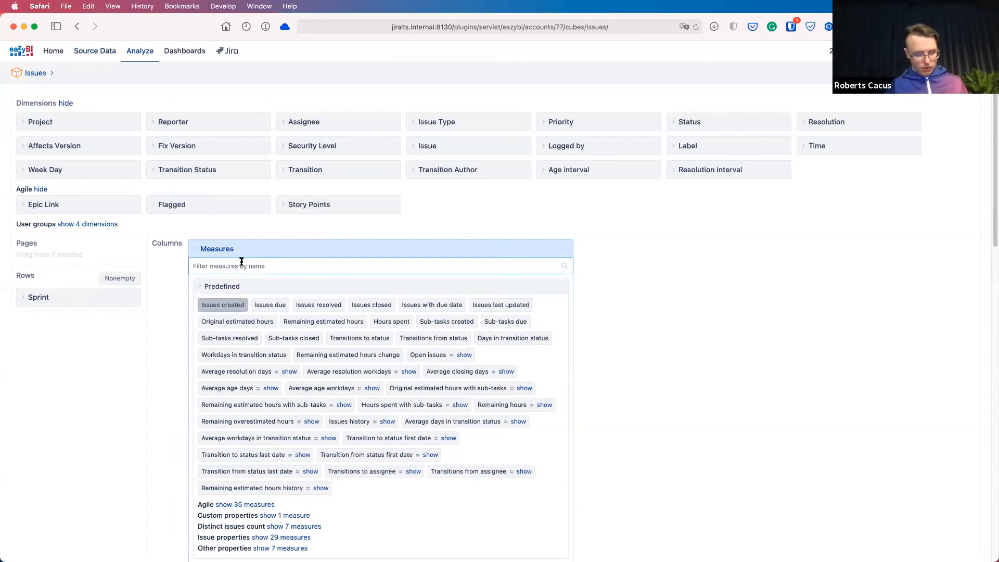
{"action": "type", "text": "pi"}
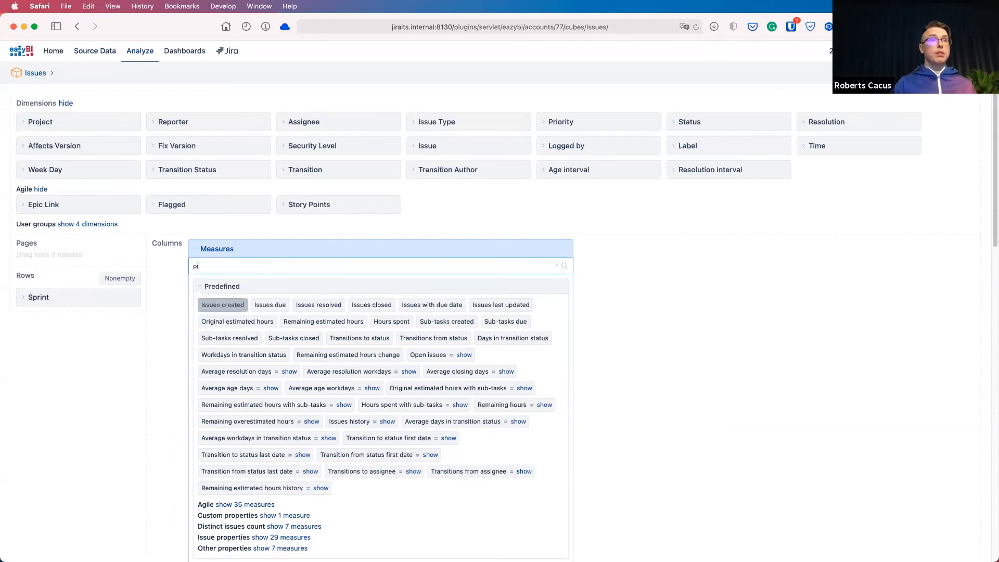
{"action": "left_click", "coordinate": [227, 318]}
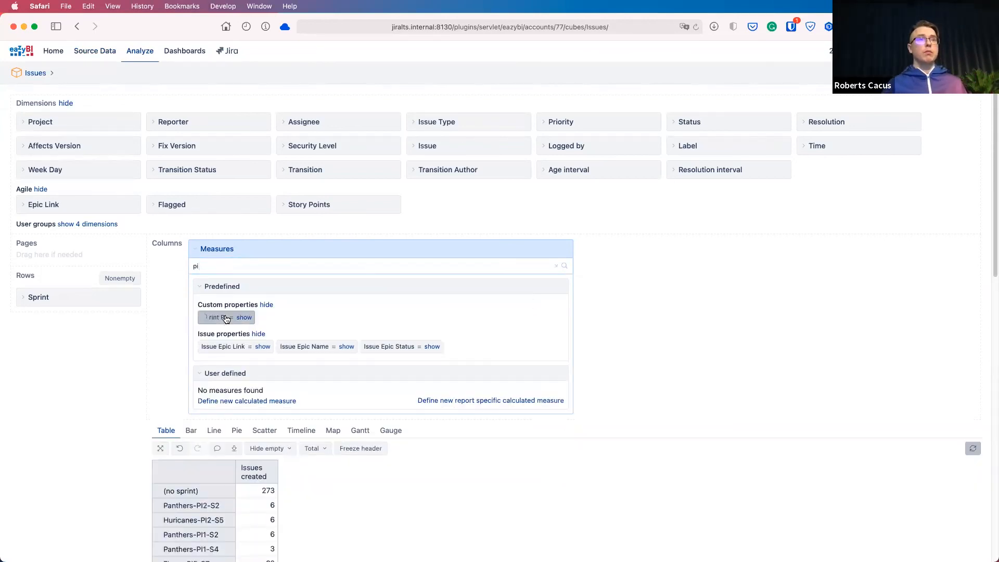
- Filter the measures for "capac" and add the user-defined Capacity measure to the report's columns
{"action": "left_click", "coordinate": [245, 266]}
{"action": "key", "text": "BackSpace"}
{"action": "key", "text": "BackSpace"}
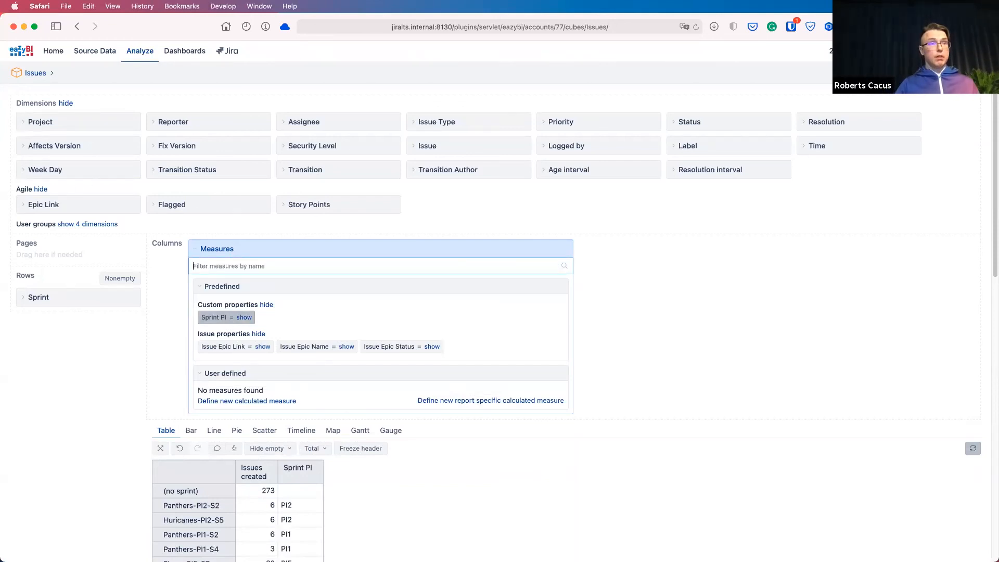
{"action": "type", "text": "cap"}
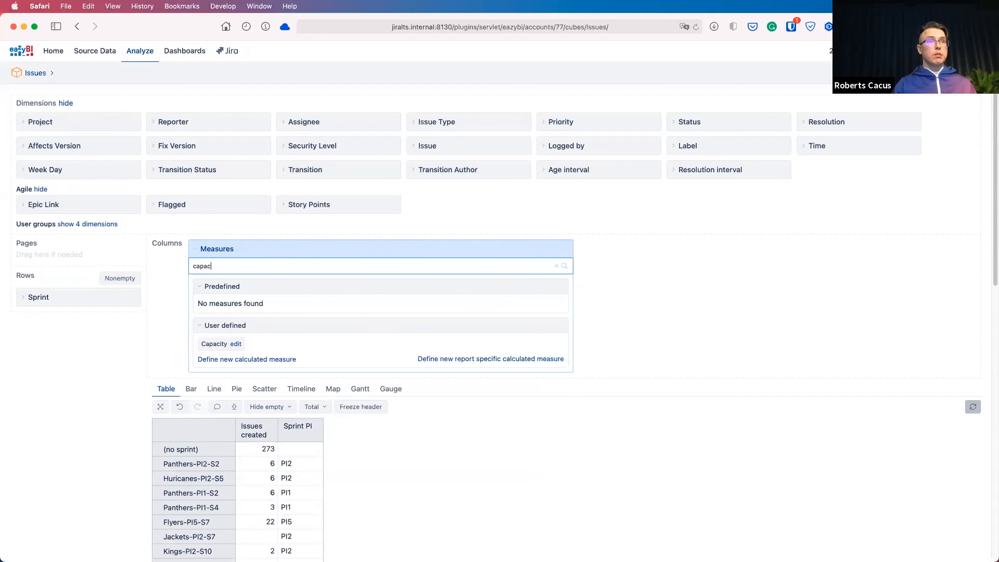
{"action": "type", "text": "ac"}
{"action": "left_click", "coordinate": [218, 344]}
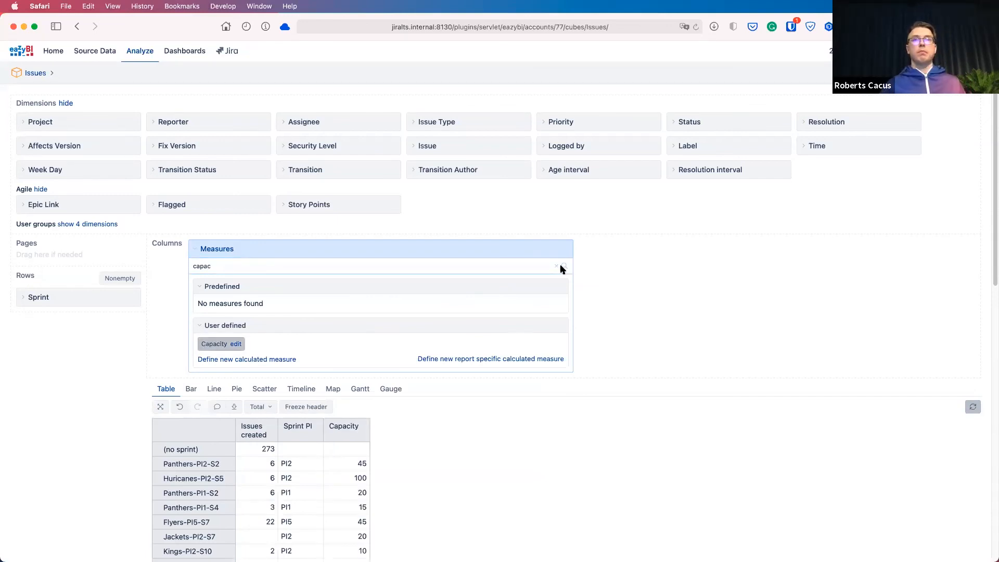
- Filter the measures for "Sprint goal" and add the Sprint goal property to the report's columns
{"action": "left_click", "coordinate": [530, 269]}
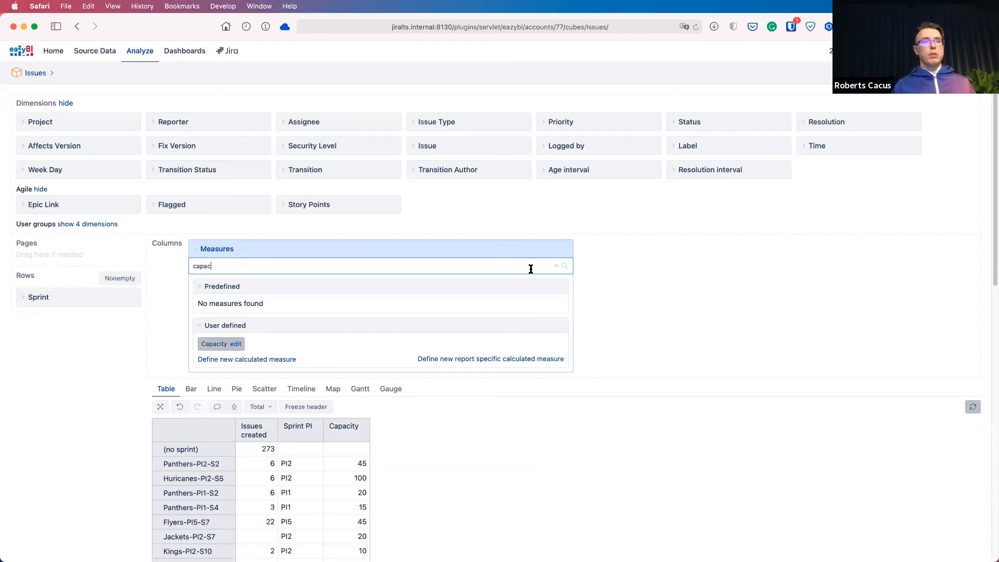
{"action": "key", "text": "BackSpace"}
{"action": "key", "text": "BackSpace"}
{"action": "key", "text": "BackSpace"}
{"action": "key", "text": "BackSpace"}
{"action": "key", "text": "BackSpace"}
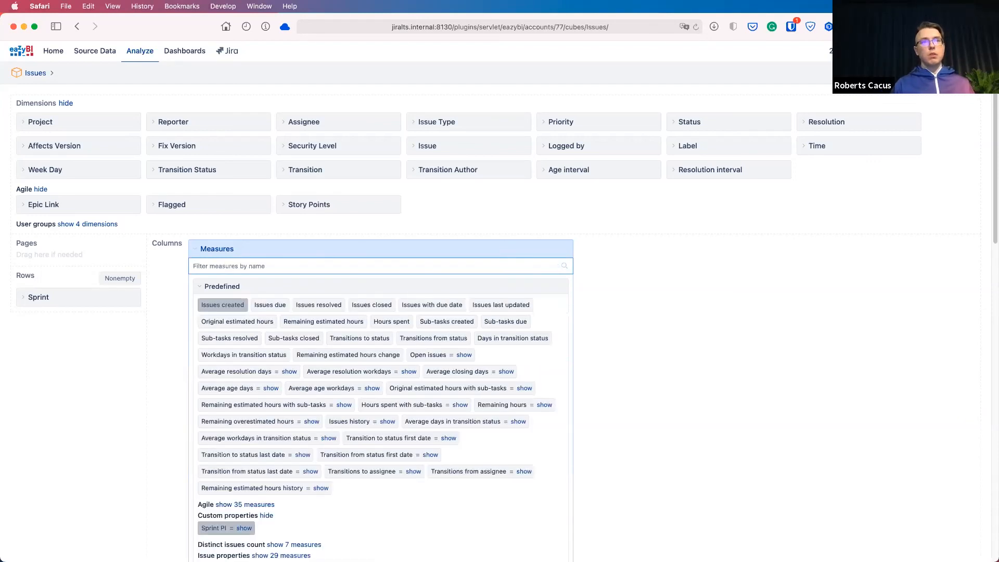
{"action": "type", "text": "sp"}
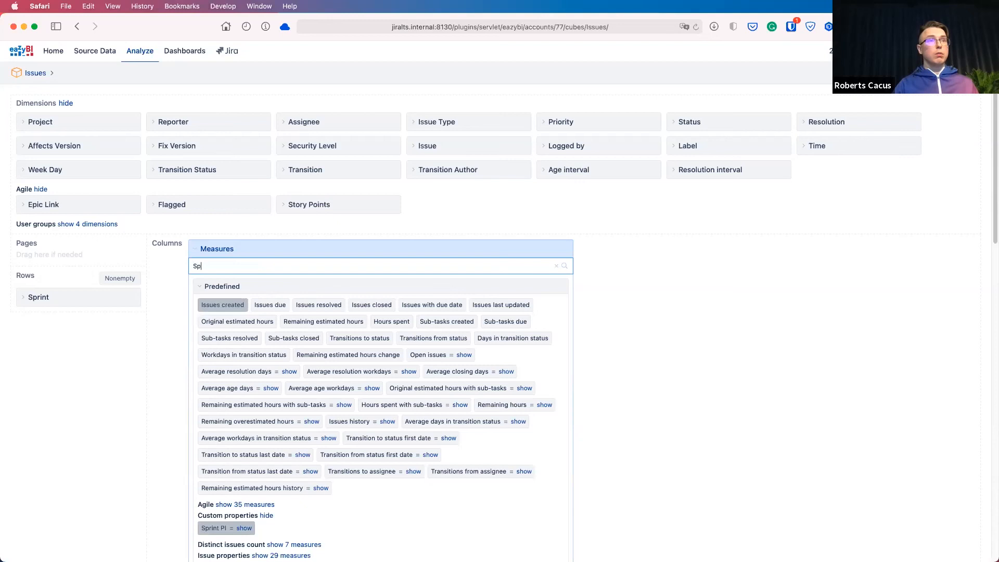
{"action": "type", "text": "rint"}
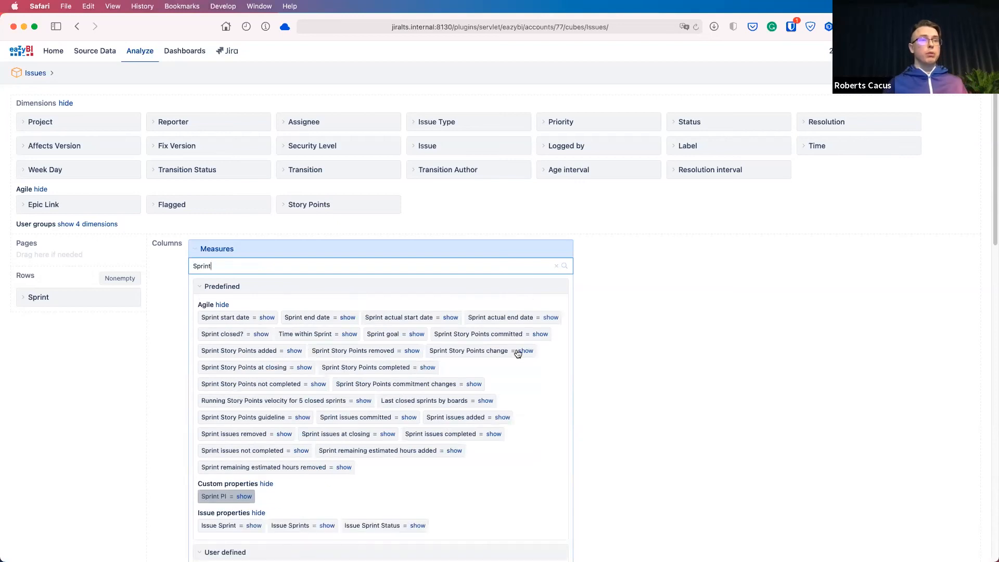
{"action": "type", "text": " go"}
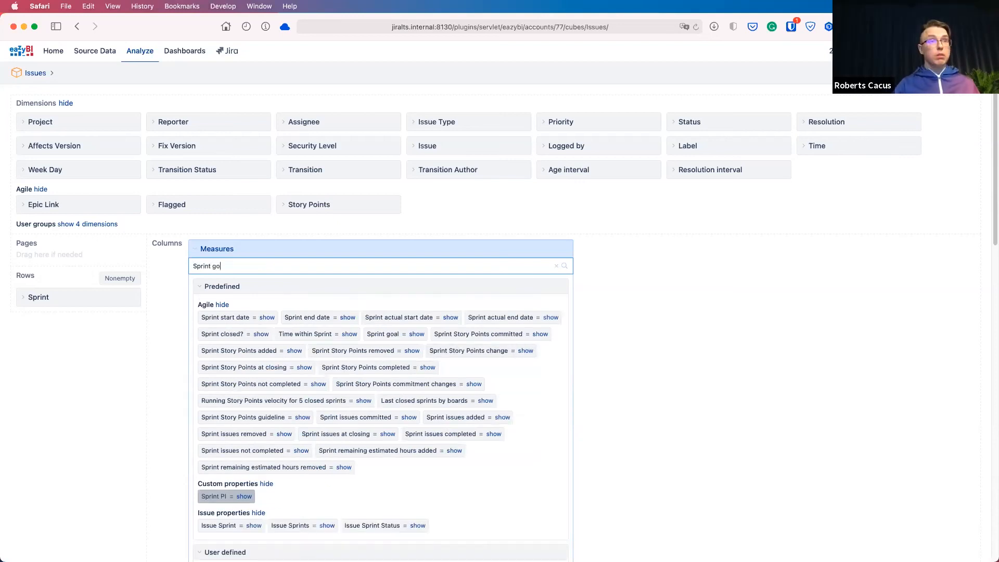
{"action": "type", "text": "al"}
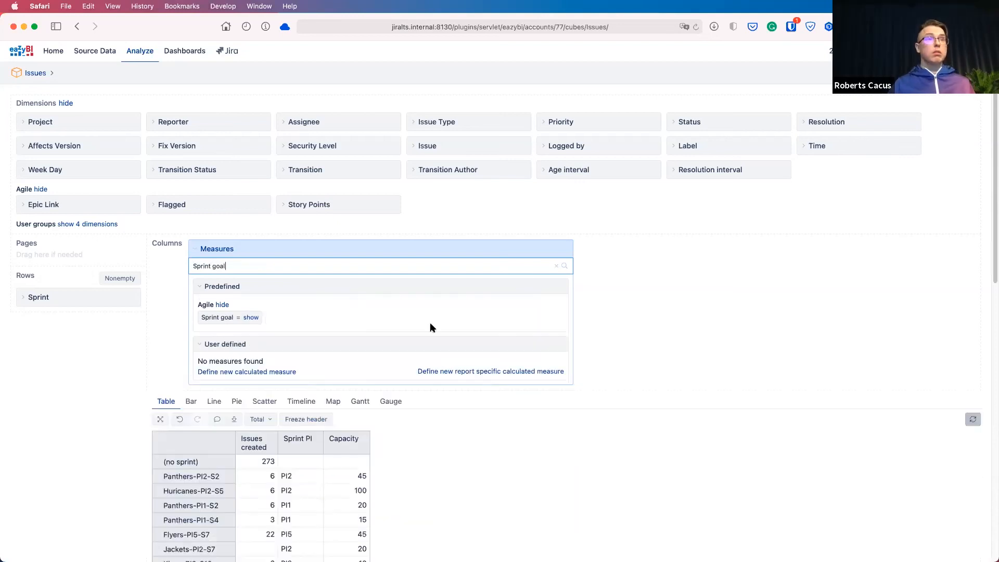
{"action": "left_click", "coordinate": [231, 323]}
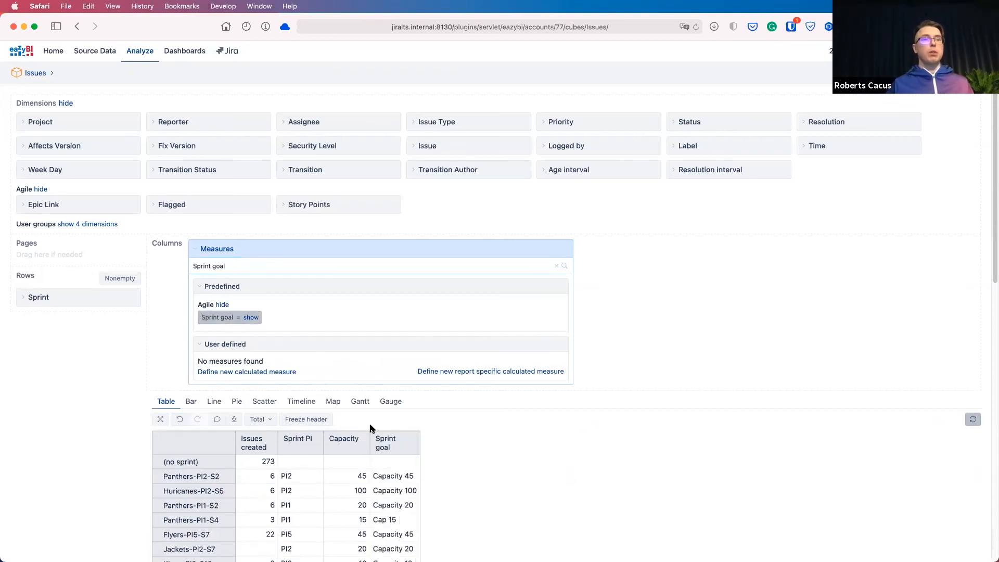
- Add a custom hierarchy to the Sprint dimension based on the PI property
{"action": "scroll", "coordinate": [368, 442], "scroll_direction": "down", "scroll_amount": 3}
{"action": "scroll", "coordinate": [368, 458], "scroll_direction": "down", "scroll_amount": 4}
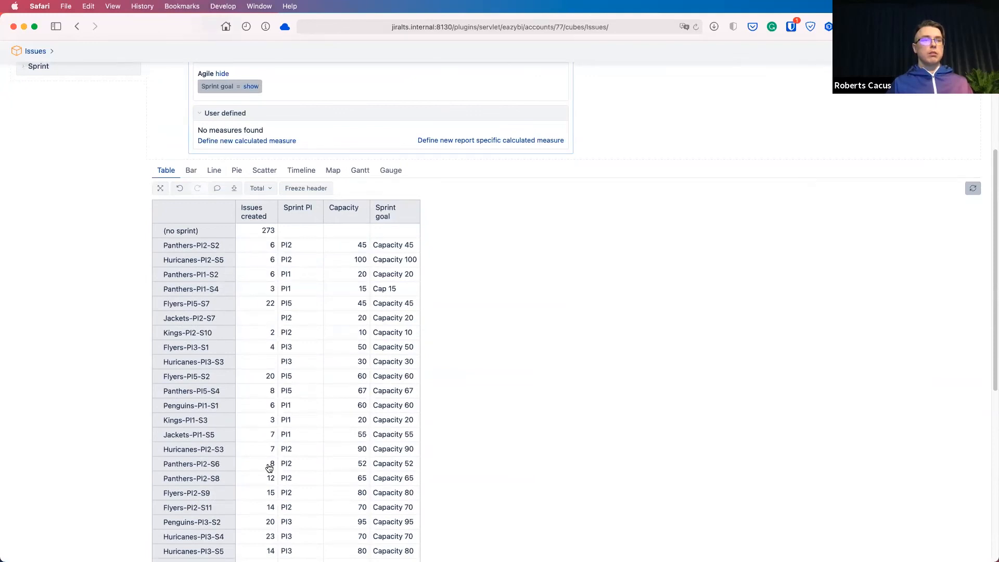
{"action": "scroll", "coordinate": [194, 466], "scroll_direction": "down", "scroll_amount": 11}
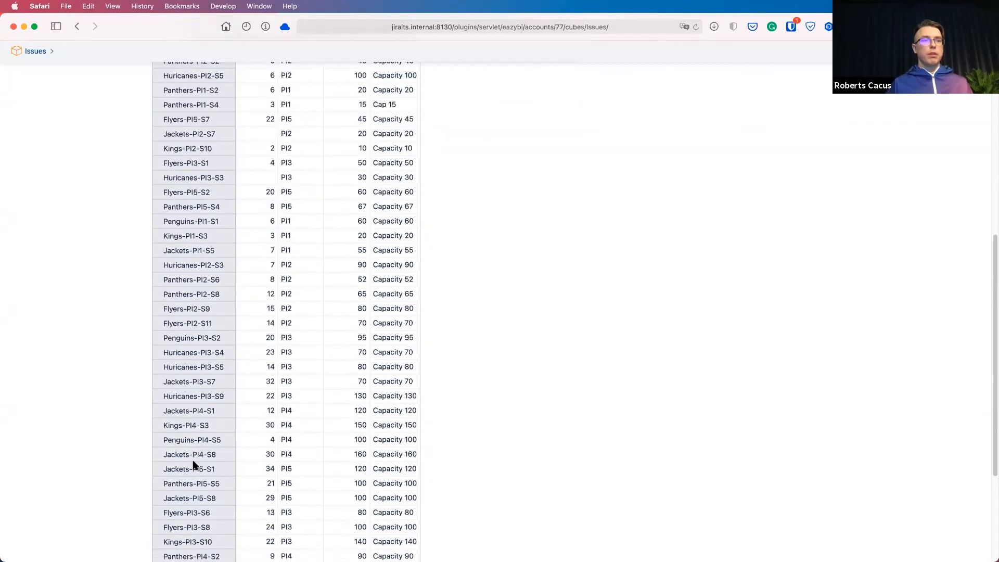
{"action": "scroll", "coordinate": [194, 466], "scroll_direction": "up", "scroll_amount": 11}
{"action": "scroll", "coordinate": [194, 465], "scroll_direction": "up", "scroll_amount": 5}
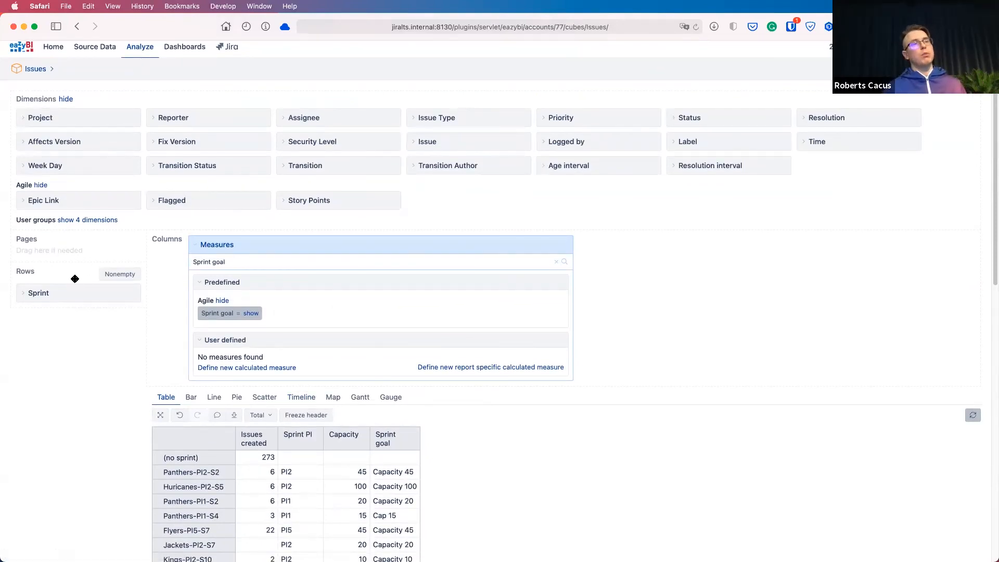
{"action": "left_click", "coordinate": [75, 297]}
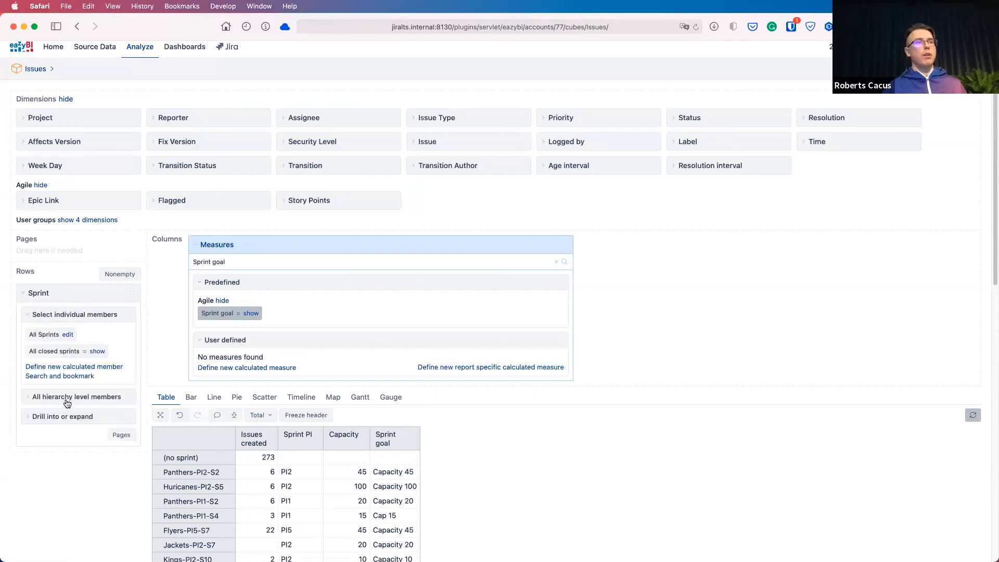
{"action": "left_click", "coordinate": [68, 397]}
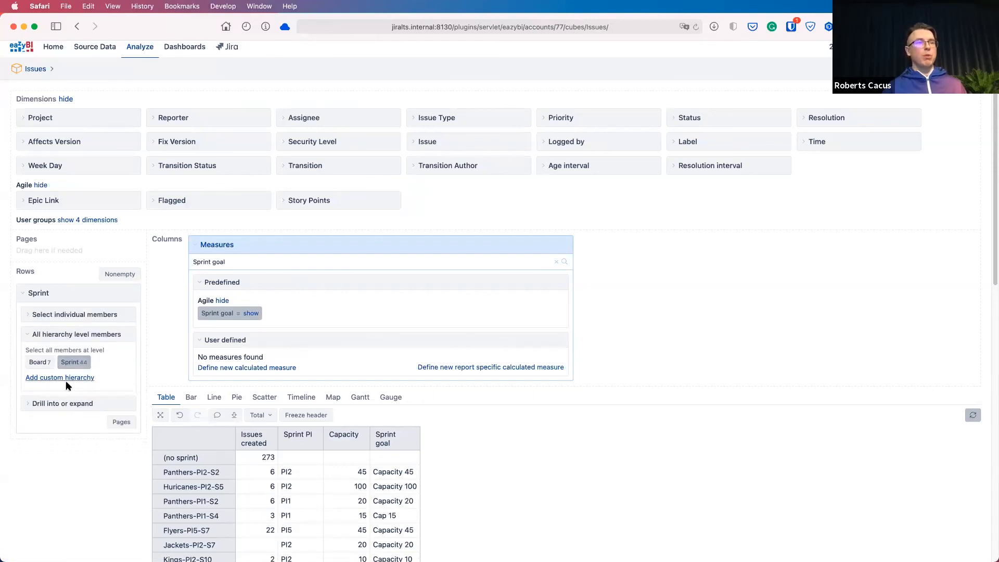
{"action": "left_click", "coordinate": [69, 378]}
{"action": "left_click", "coordinate": [454, 150]}
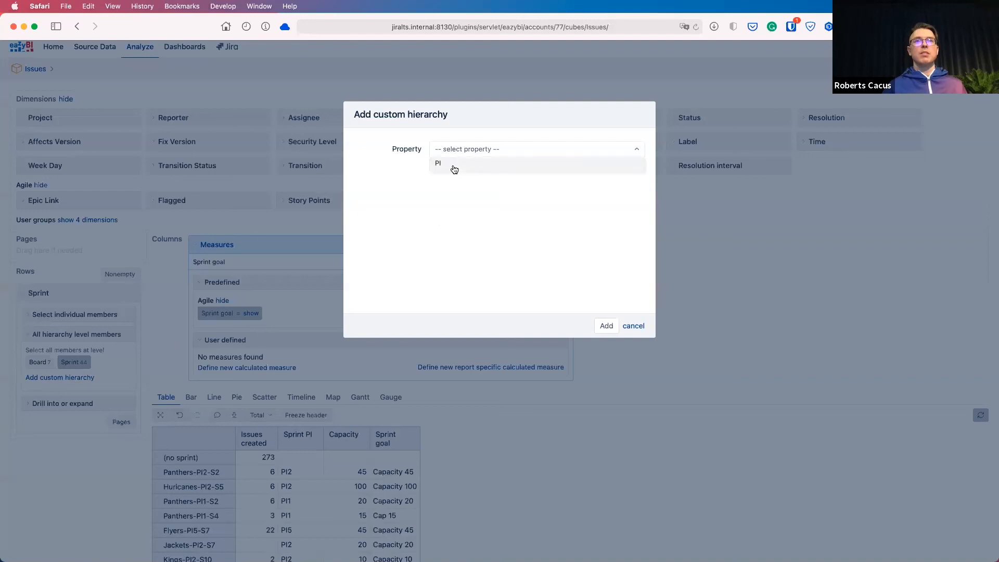
{"action": "left_click", "coordinate": [457, 166]}
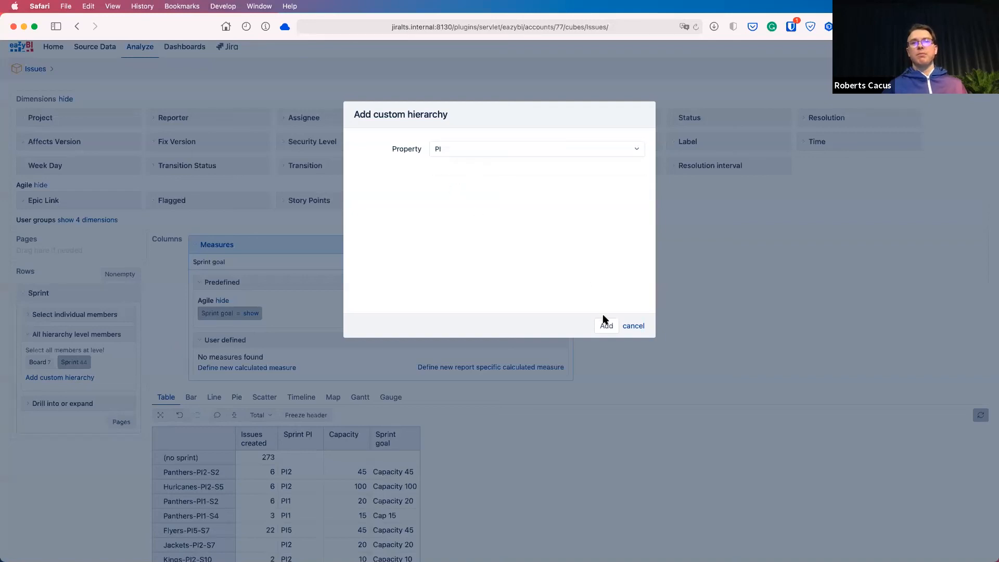
{"action": "left_click", "coordinate": [605, 327]}
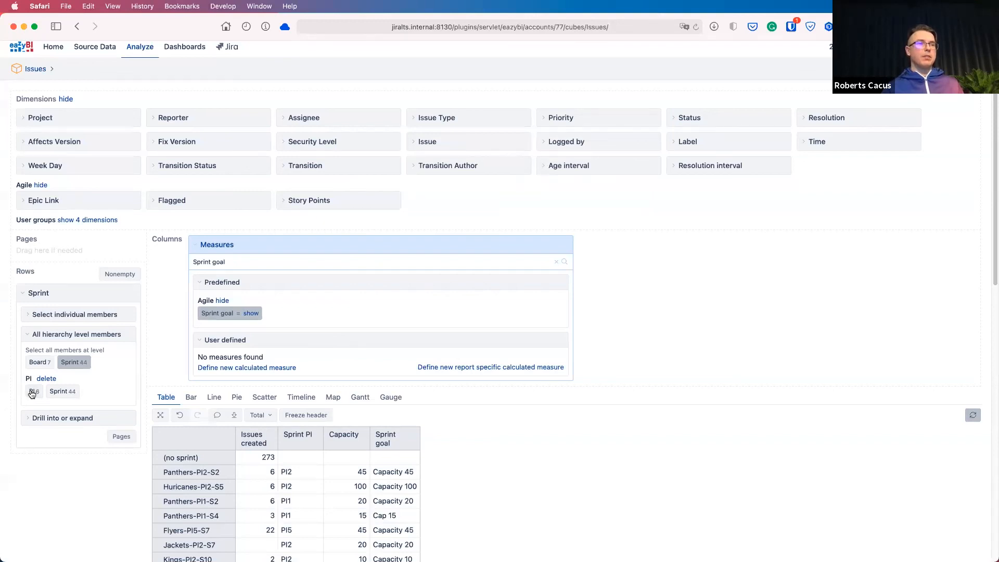
- Show all PI level members of the new hierarchy in the rows and expand PI3 to its sprints
{"action": "left_click", "coordinate": [33, 392]}
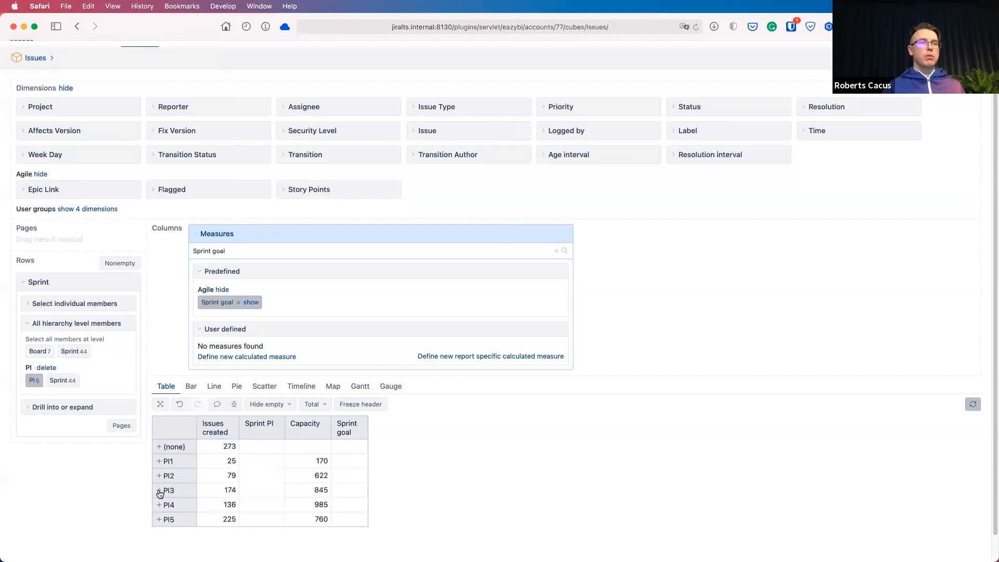
{"action": "left_click", "coordinate": [160, 493]}
{"action": "scroll", "coordinate": [178, 456], "scroll_direction": "down", "scroll_amount": 3}
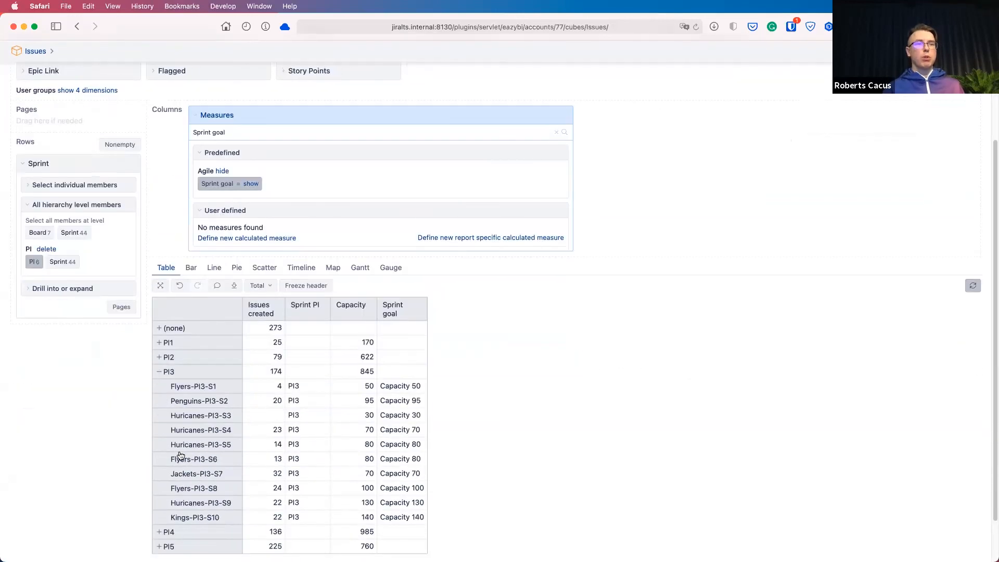
{"action": "scroll", "coordinate": [233, 452], "scroll_direction": "up", "scroll_amount": 3}
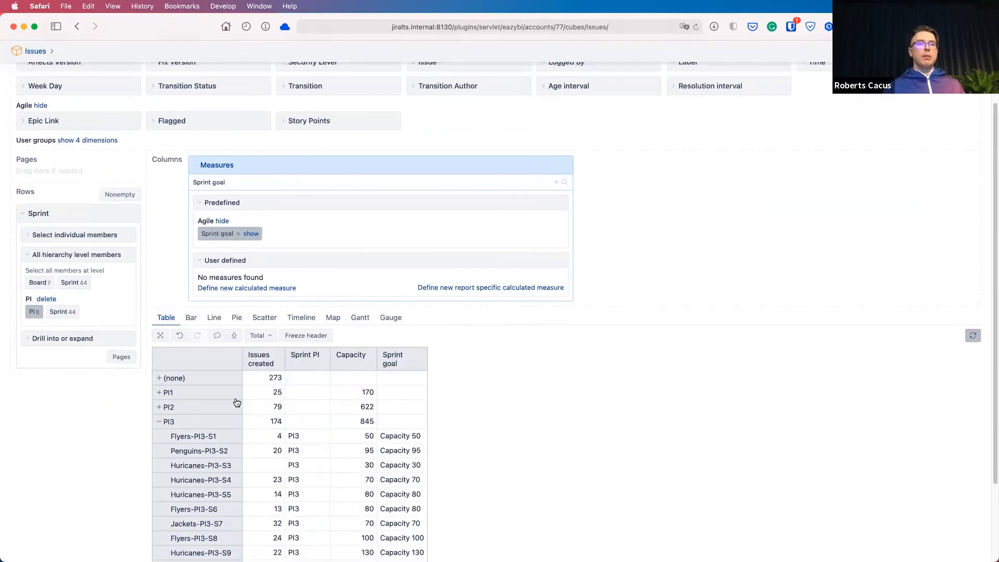
{"action": "scroll", "coordinate": [216, 373], "scroll_direction": "up", "scroll_amount": 2}
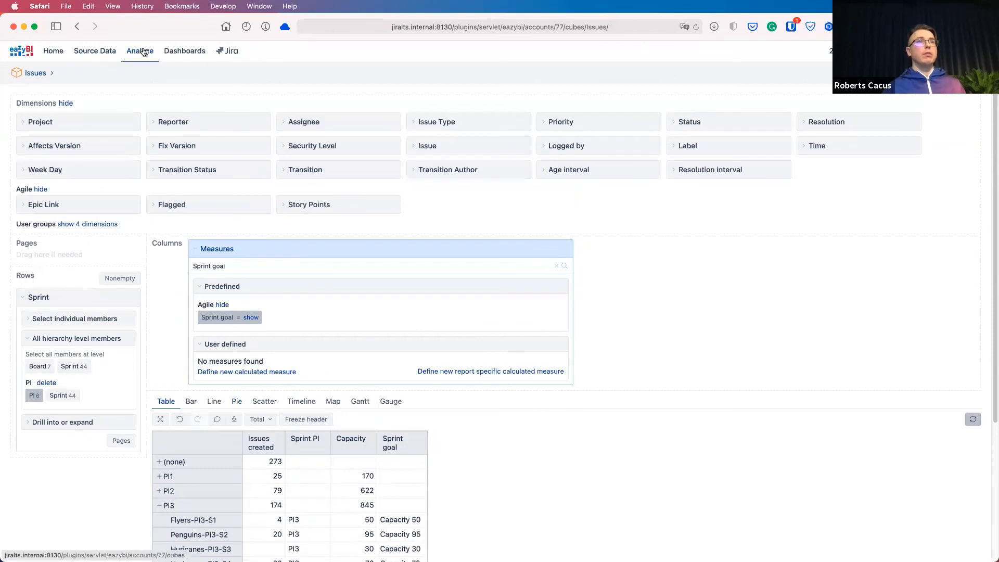
- Leave the current report without saving and open the existing PI capacity report in the Issues cube
{"action": "left_click", "coordinate": [145, 59]}
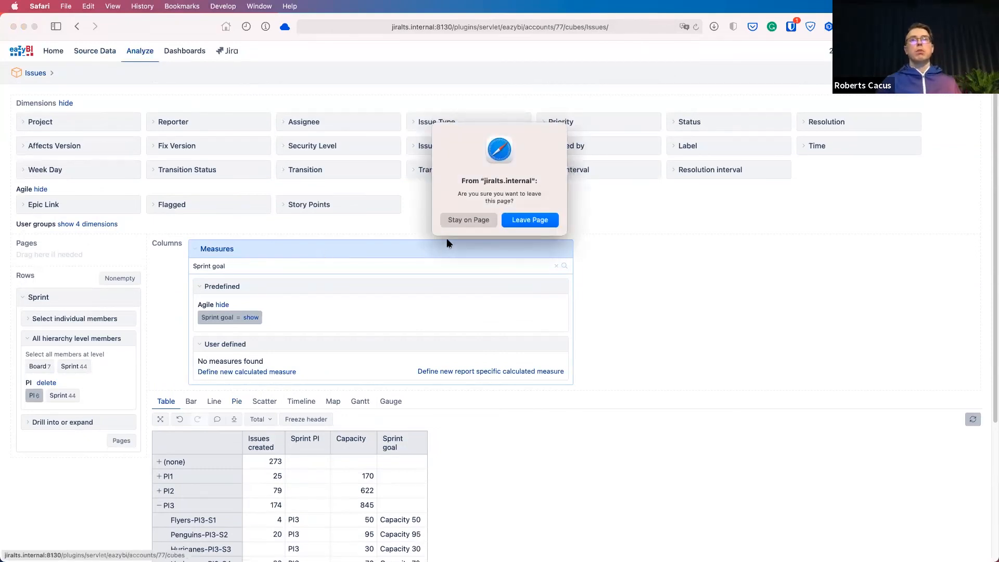
{"action": "left_click", "coordinate": [505, 221]}
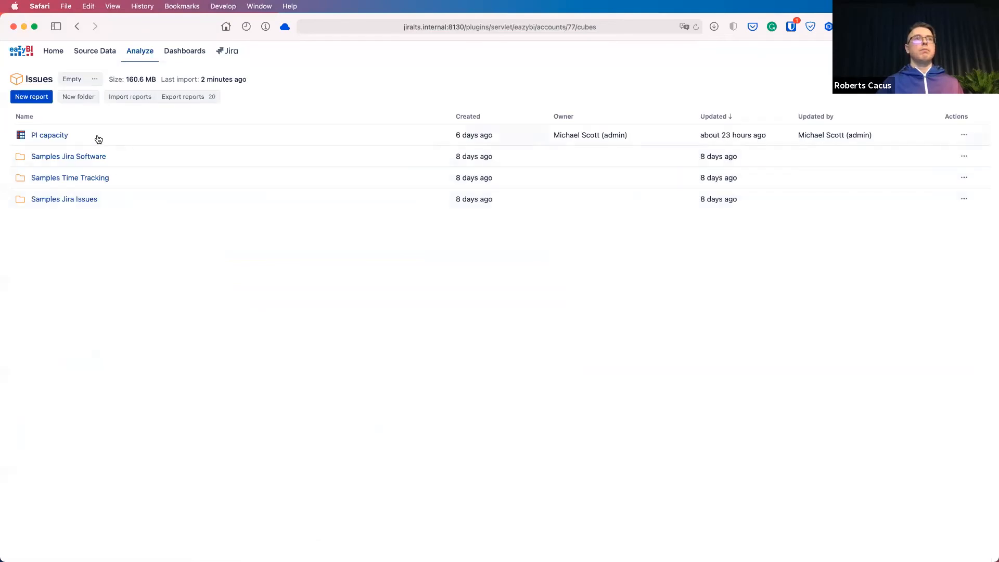
{"action": "left_click", "coordinate": [66, 137]}
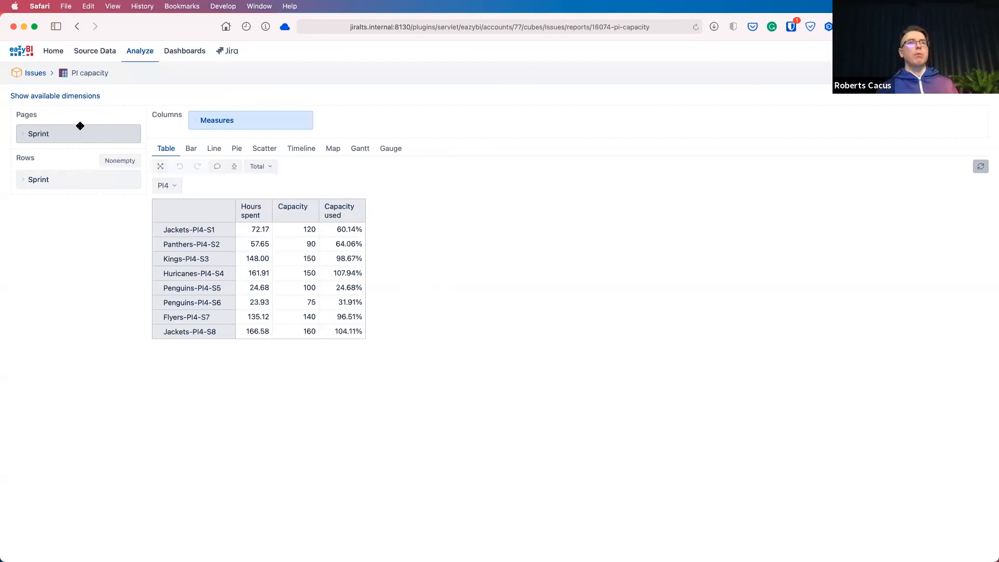
- Examine the Sprint page selection and compare hours spent, capacity and capacity used for the PI4 sprints
{"action": "left_click", "coordinate": [48, 131]}
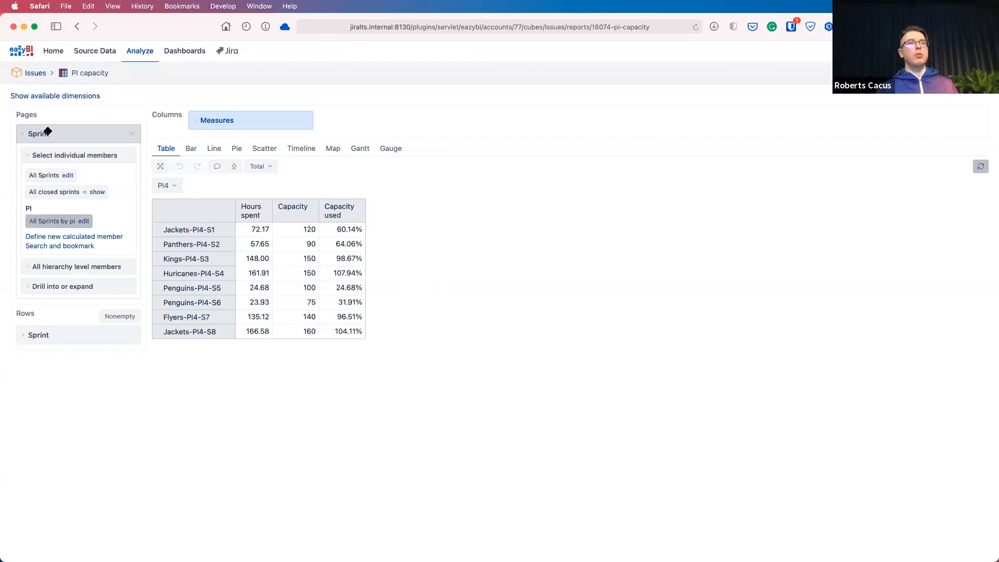
{"action": "left_click", "coordinate": [48, 131]}
{"action": "left_click", "coordinate": [45, 175]}
{"action": "left_click", "coordinate": [45, 176]}
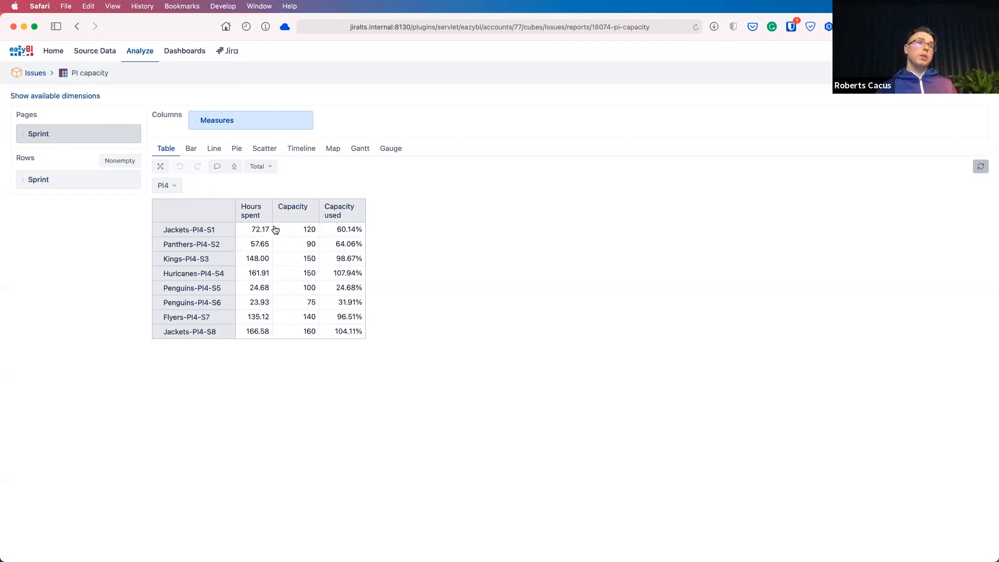
{"action": "left_click_drag", "start_coordinate": [246, 232], "coordinate": [312, 230]}
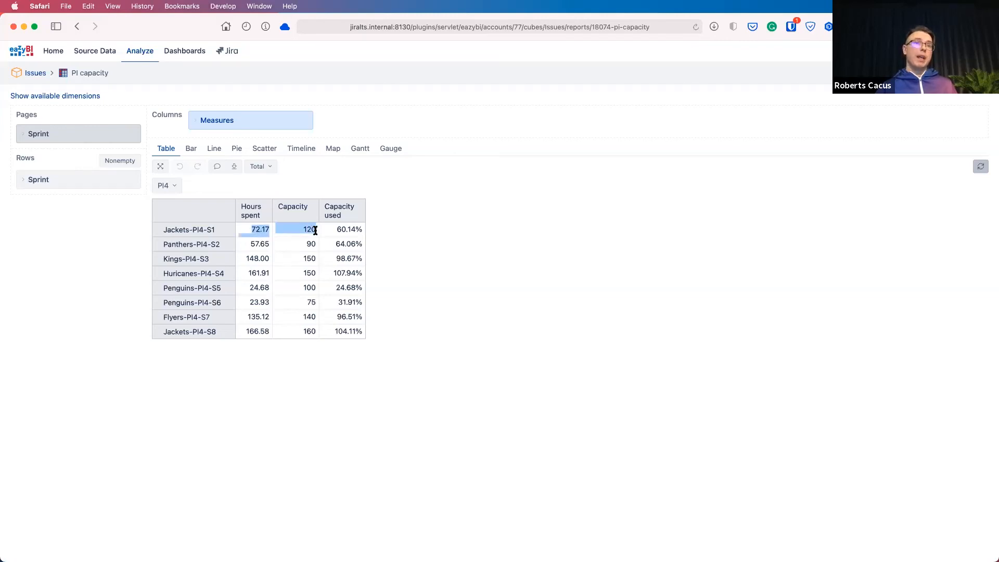
{"action": "left_click_drag", "start_coordinate": [326, 230], "coordinate": [366, 229]}
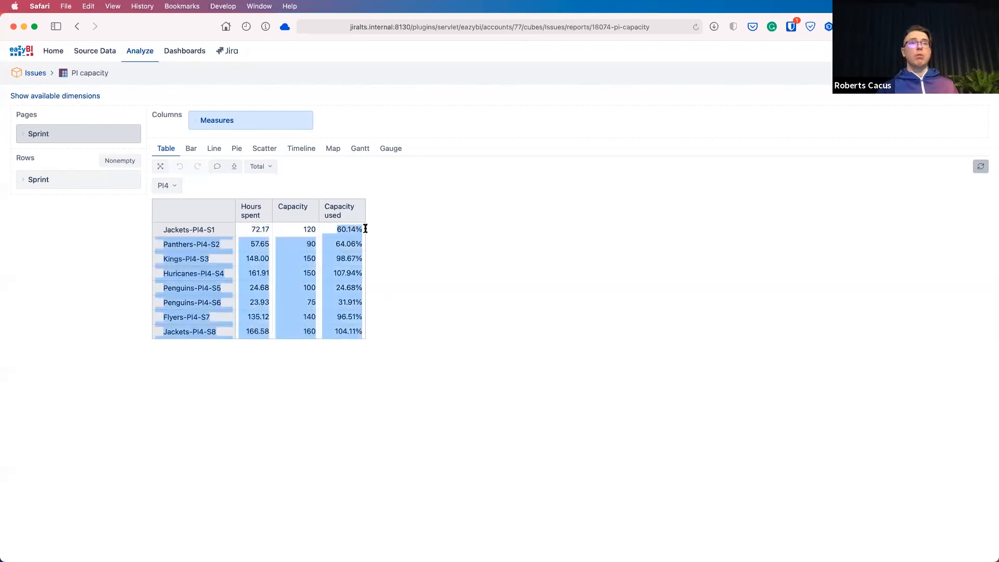
{"action": "left_click", "coordinate": [359, 229]}
{"action": "left_click", "coordinate": [395, 320]}
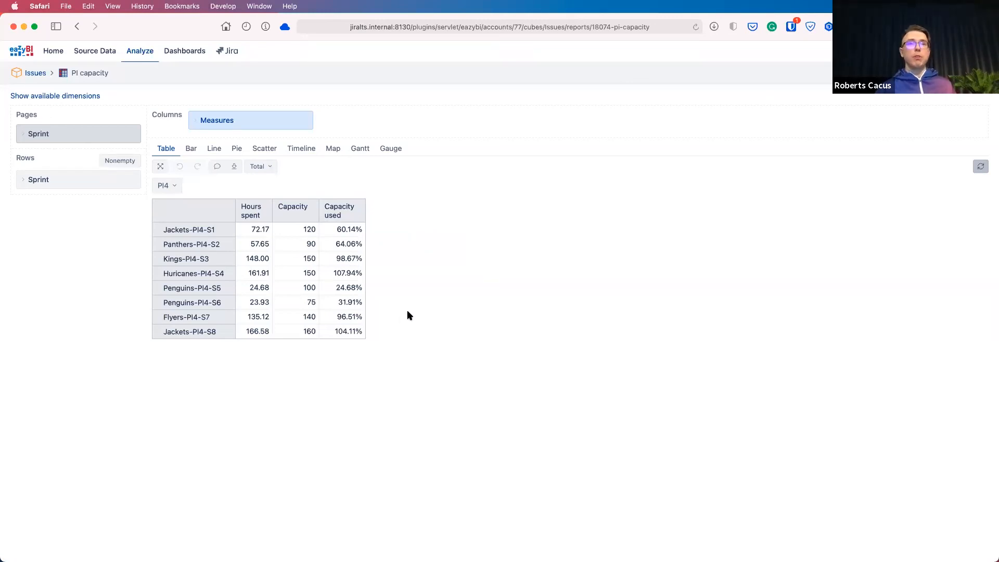
- Add a calculated linear trend for the Capacity used column and display the report as a line chart
{"action": "left_click", "coordinate": [338, 211]}
{"action": "mouse_move", "coordinate": [351, 224]}
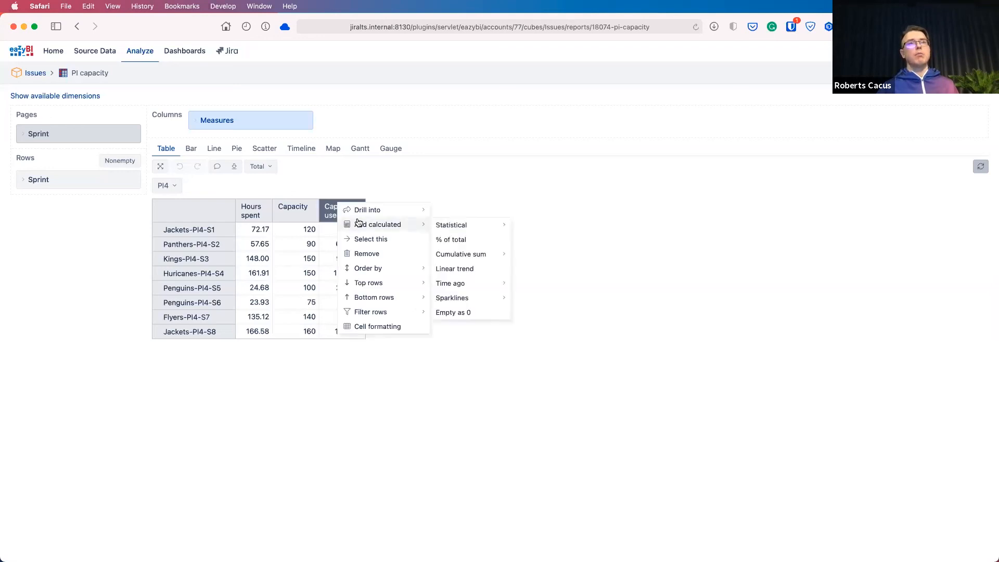
{"action": "left_click", "coordinate": [475, 268]}
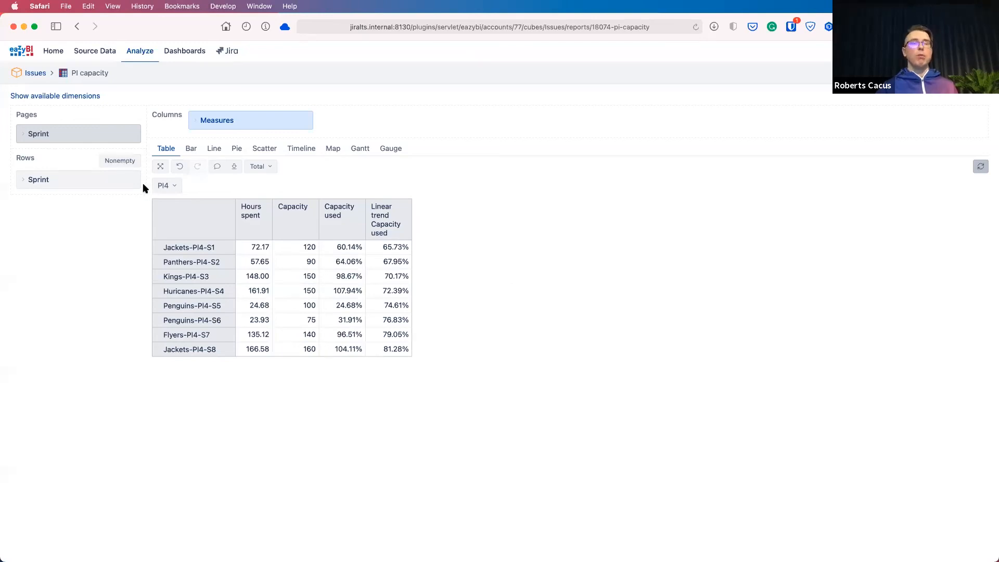
{"action": "left_click", "coordinate": [216, 148]}
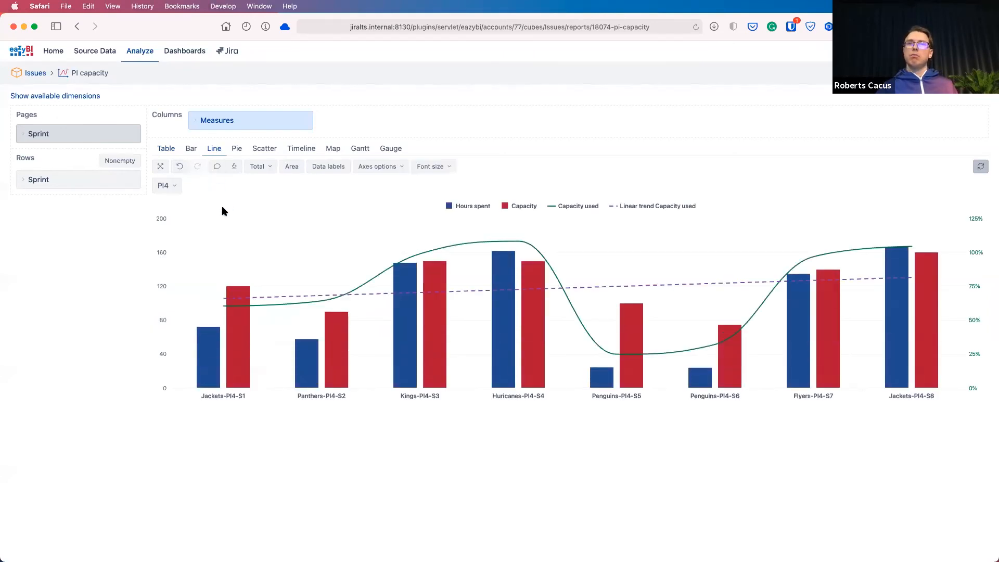